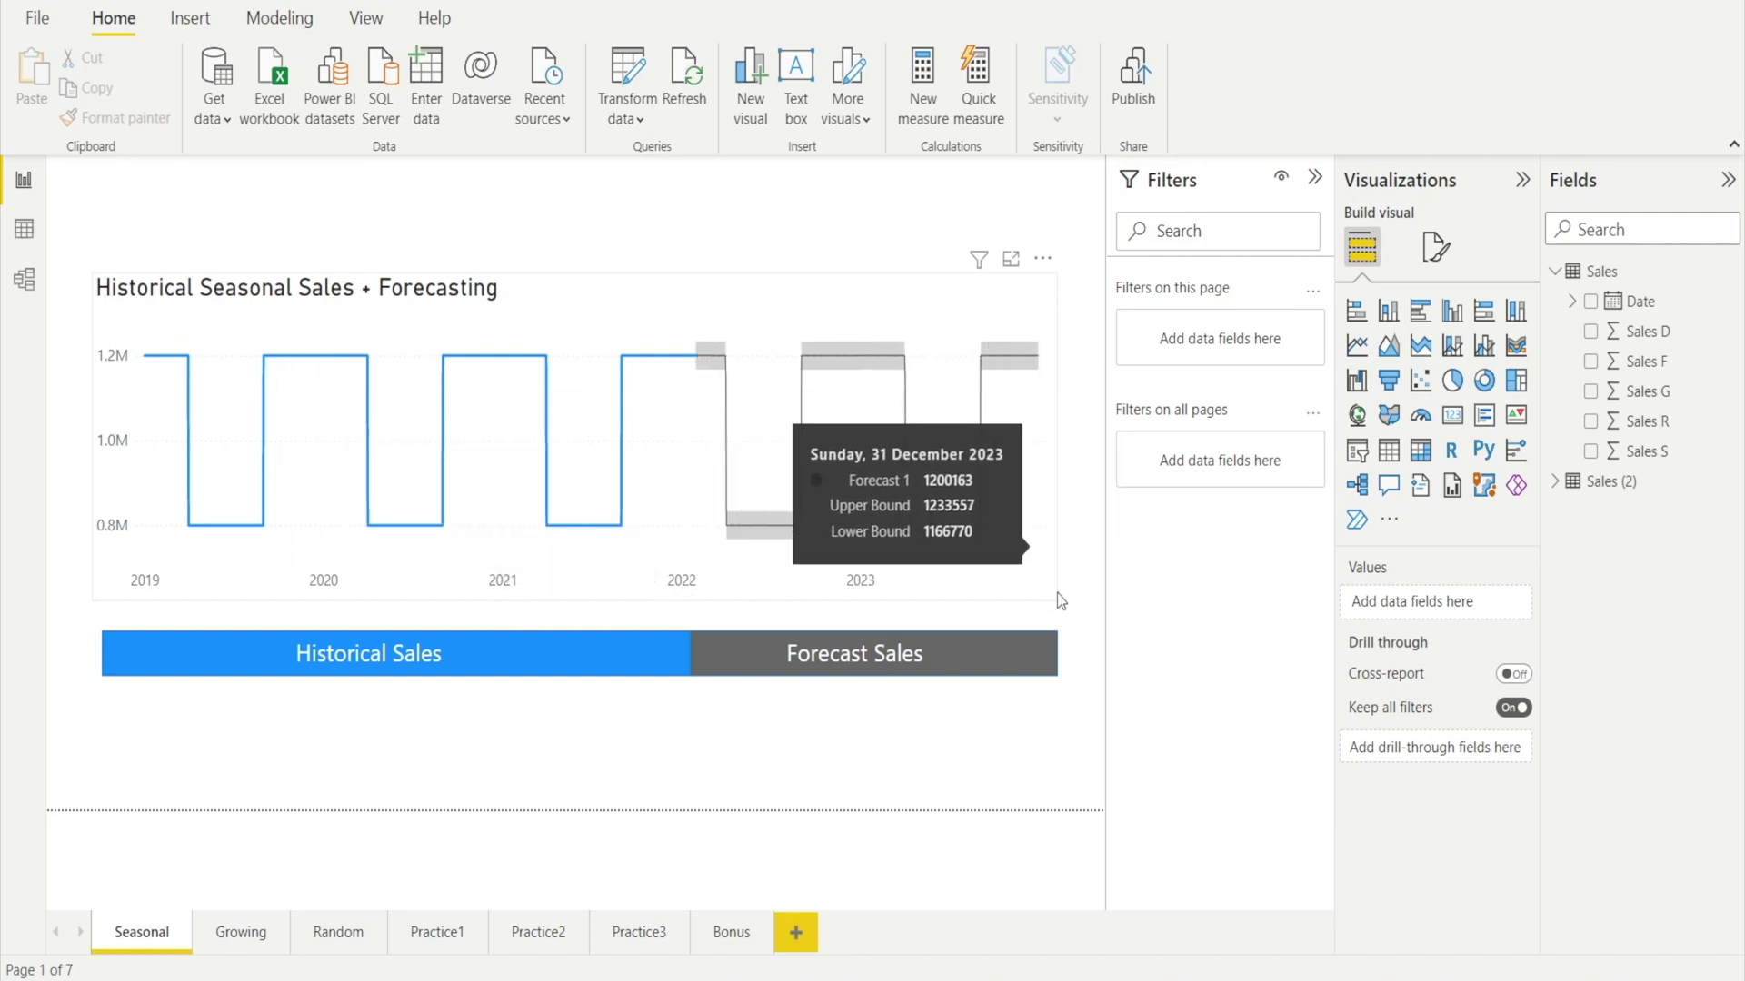
- View the Growing page, then the Random page chart with min, max and 70% percentile lines
{"action": "left_click", "coordinate": [240, 932]}
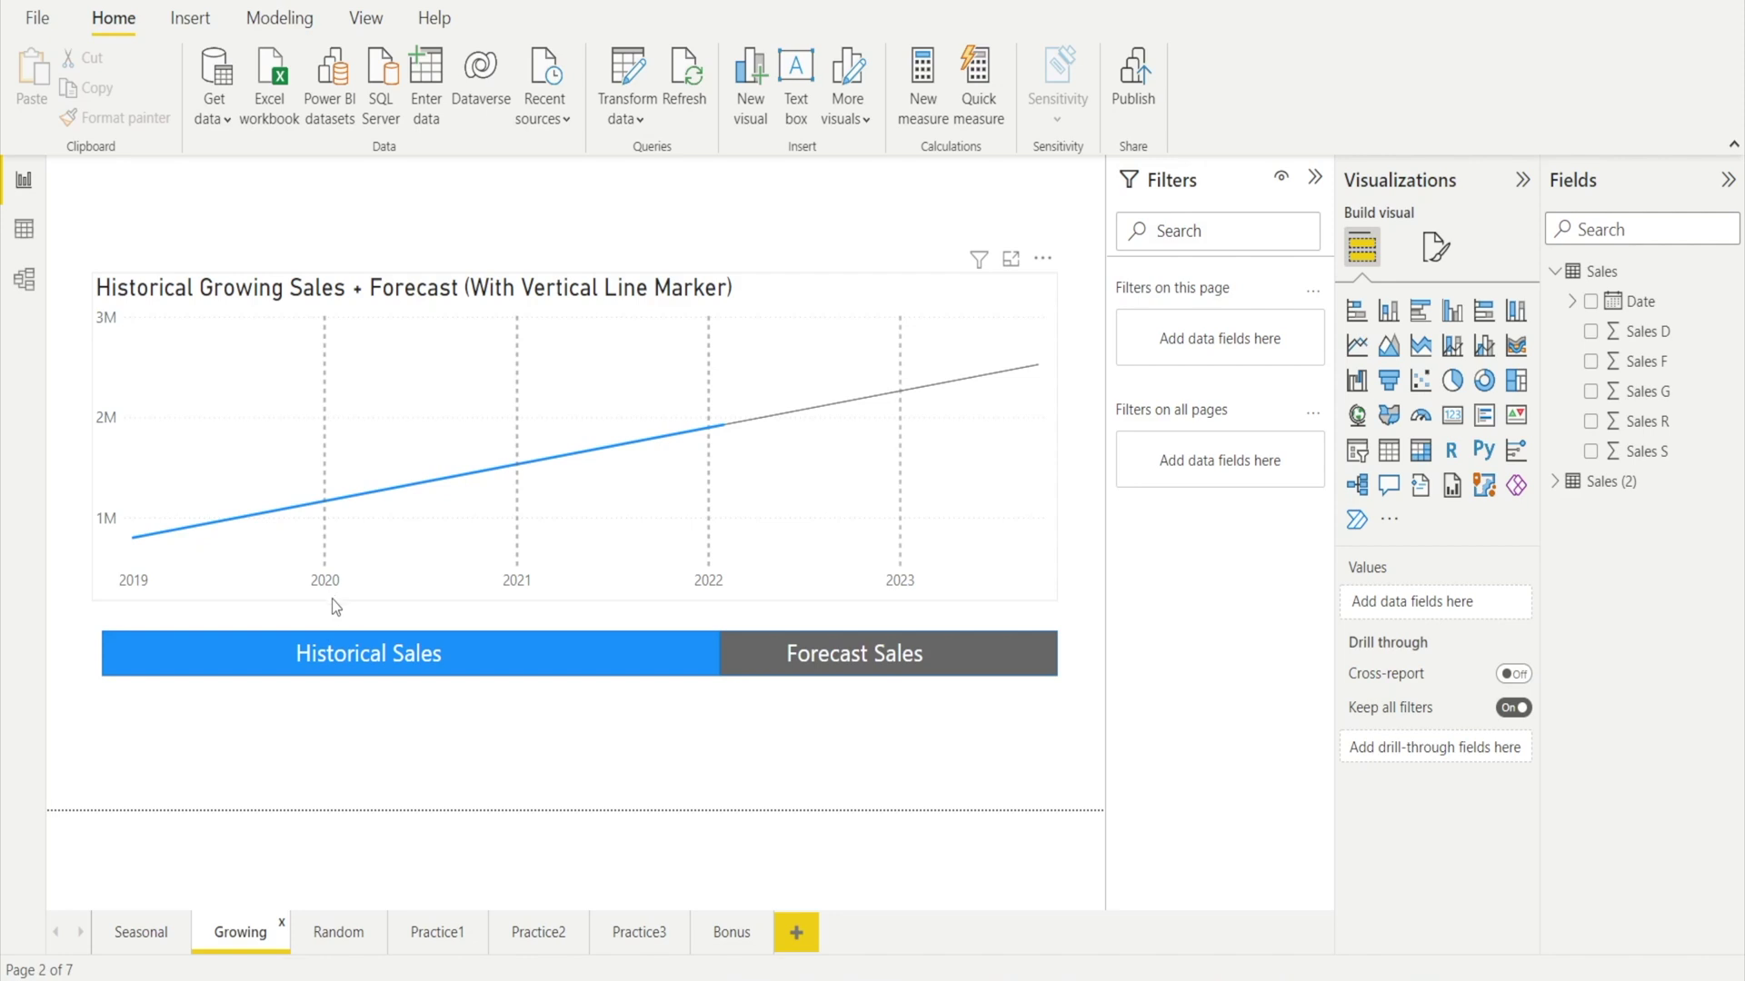
{"action": "left_click", "coordinate": [351, 939]}
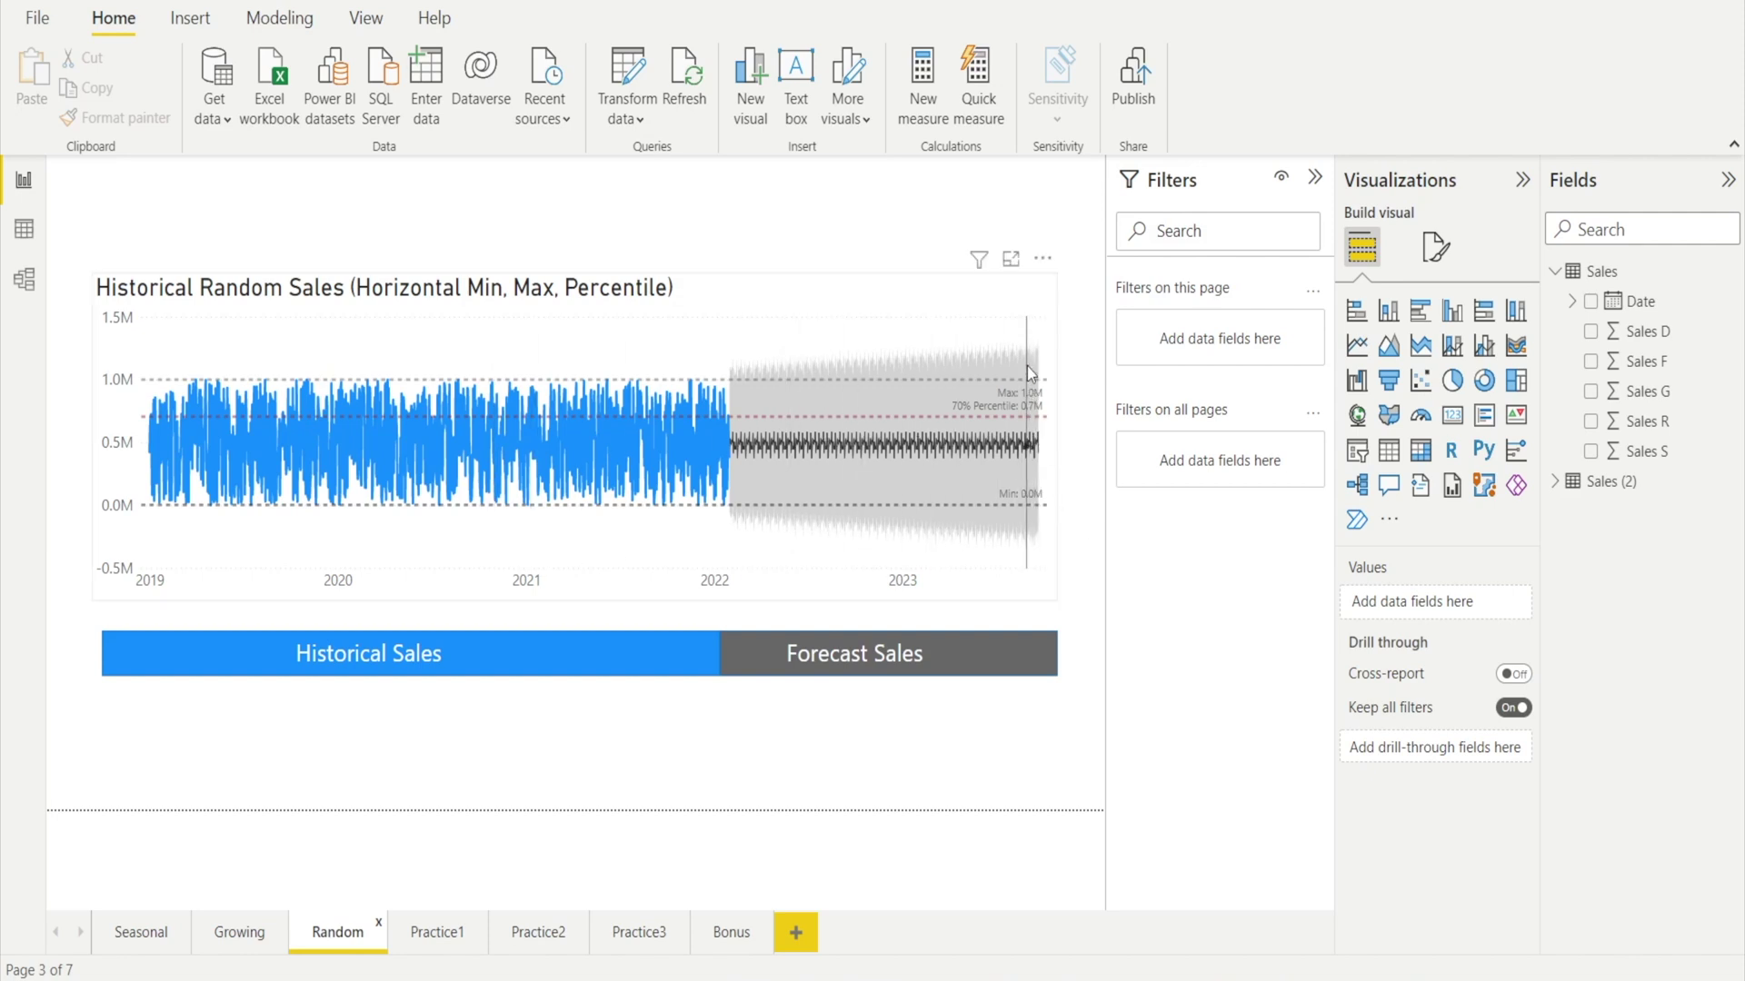
{"action": "mouse_move", "coordinate": [1045, 416]}
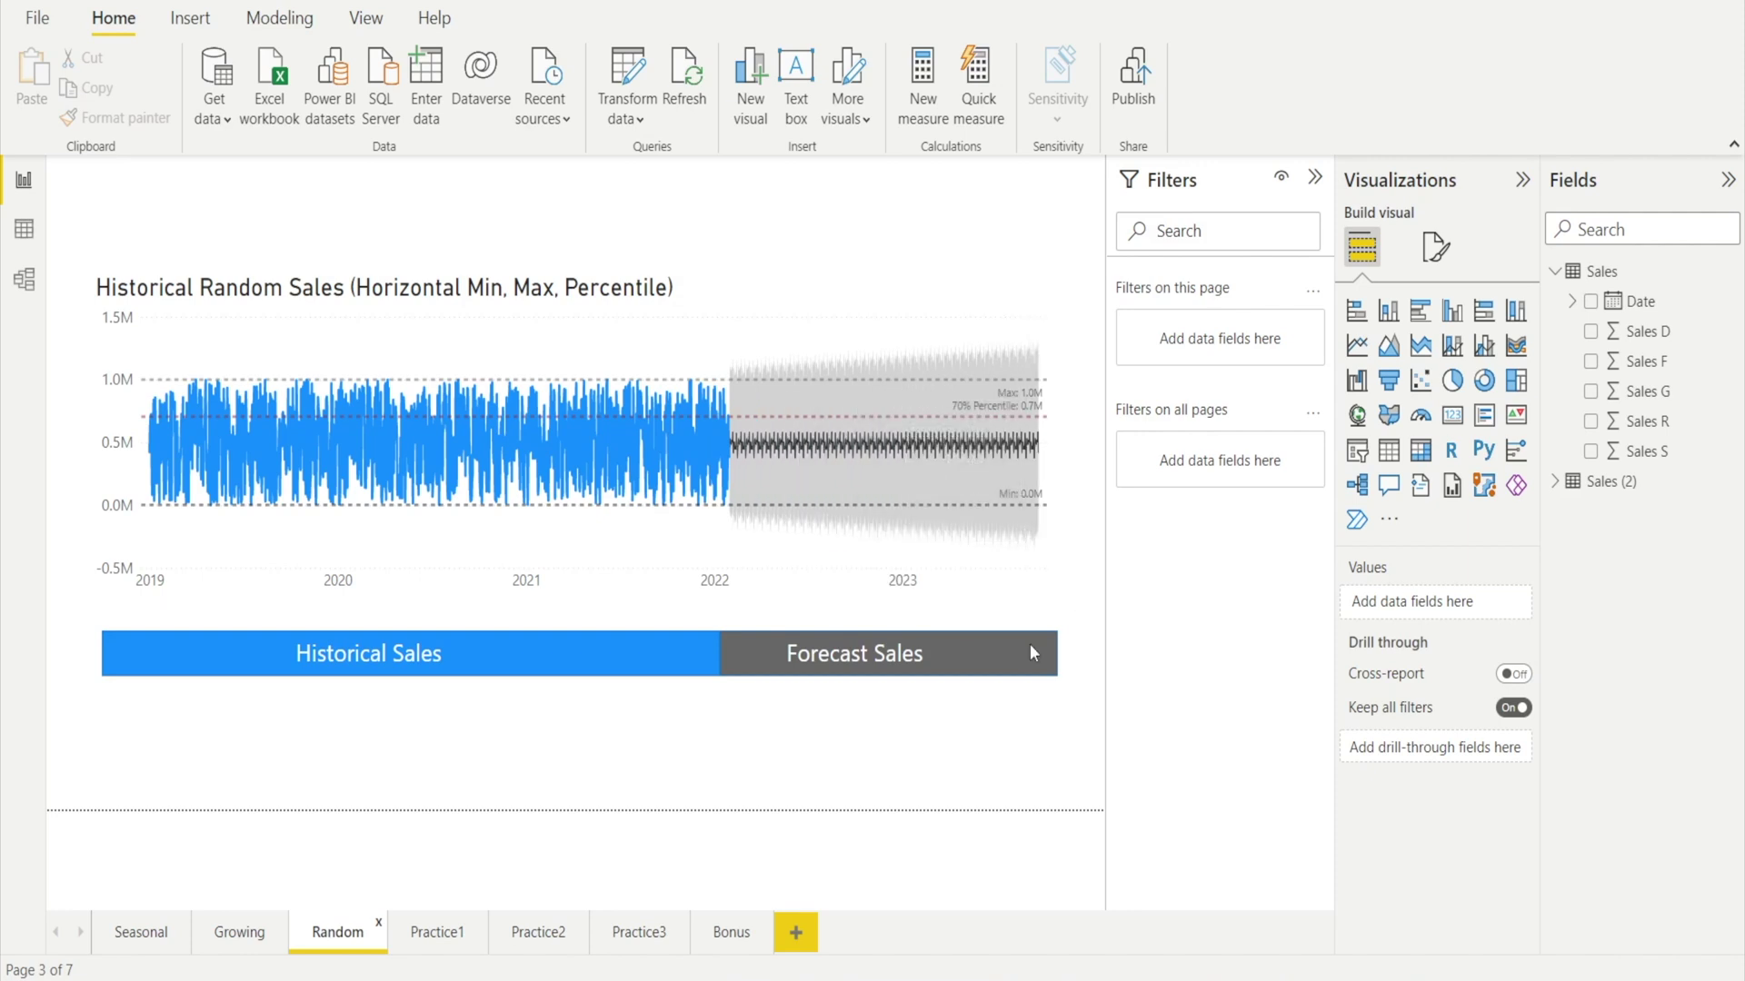
- Inspect the Bonus page's January 2022 sales spike tooltip, then go to the Practice1 page
{"action": "left_click", "coordinate": [757, 933]}
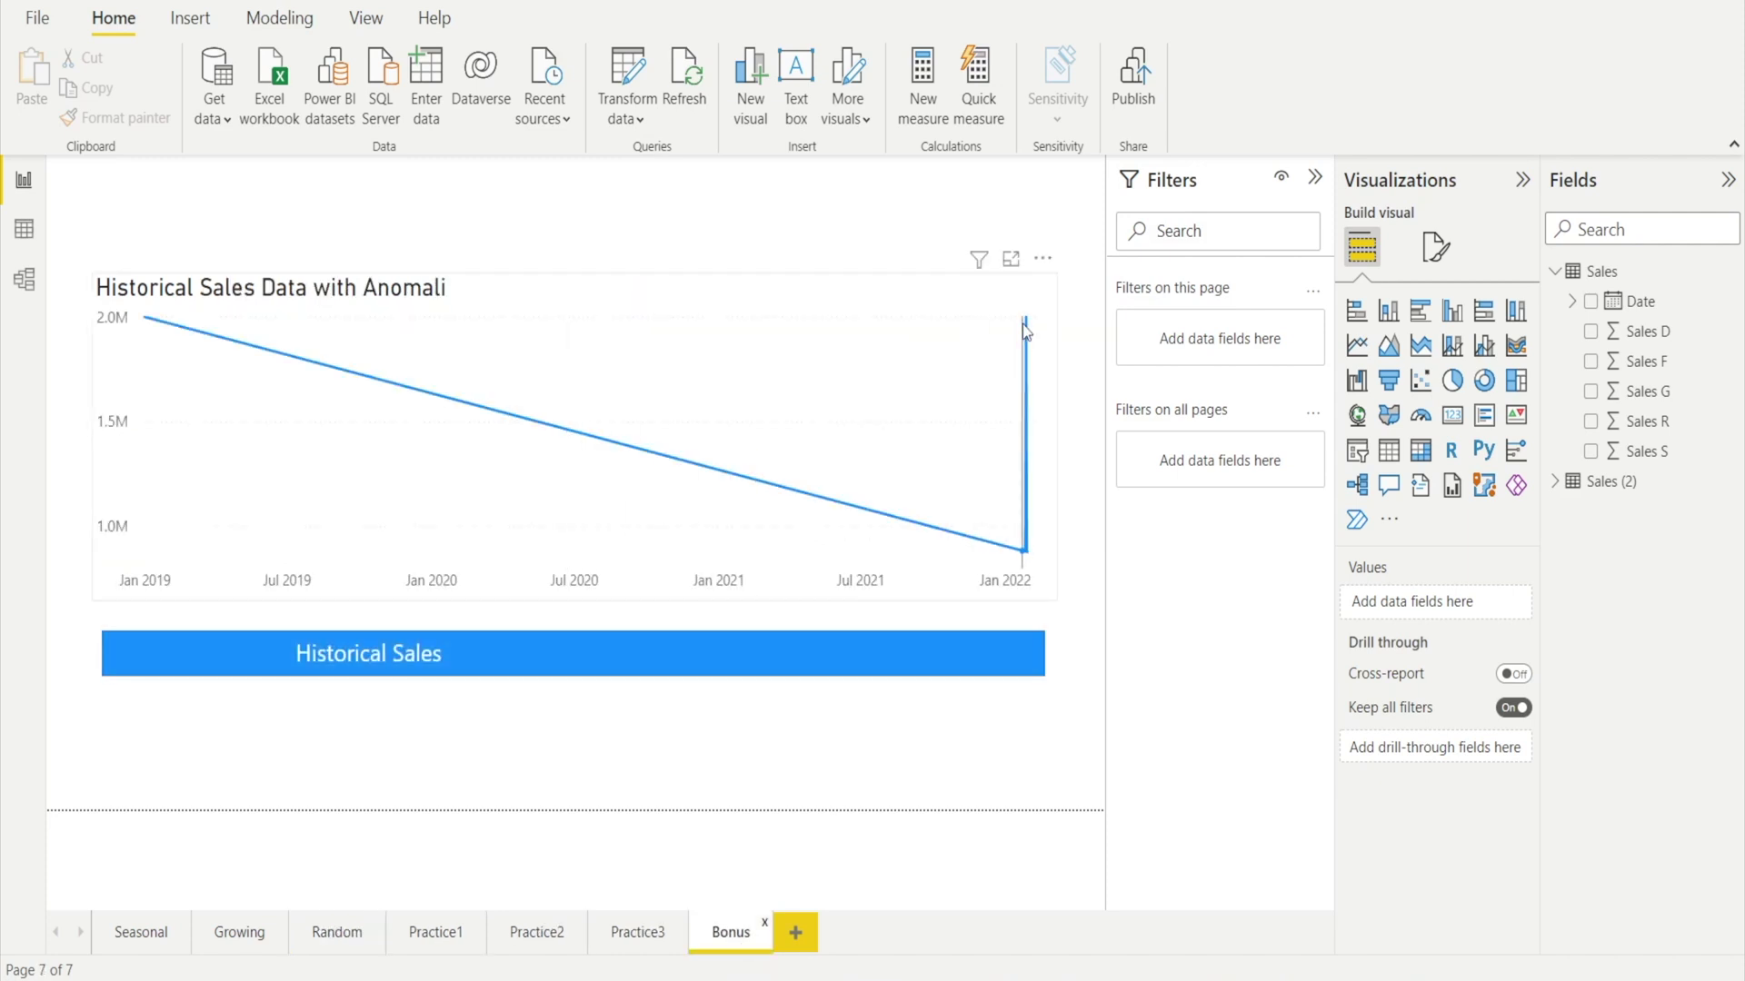
{"action": "mouse_move", "coordinate": [1027, 329]}
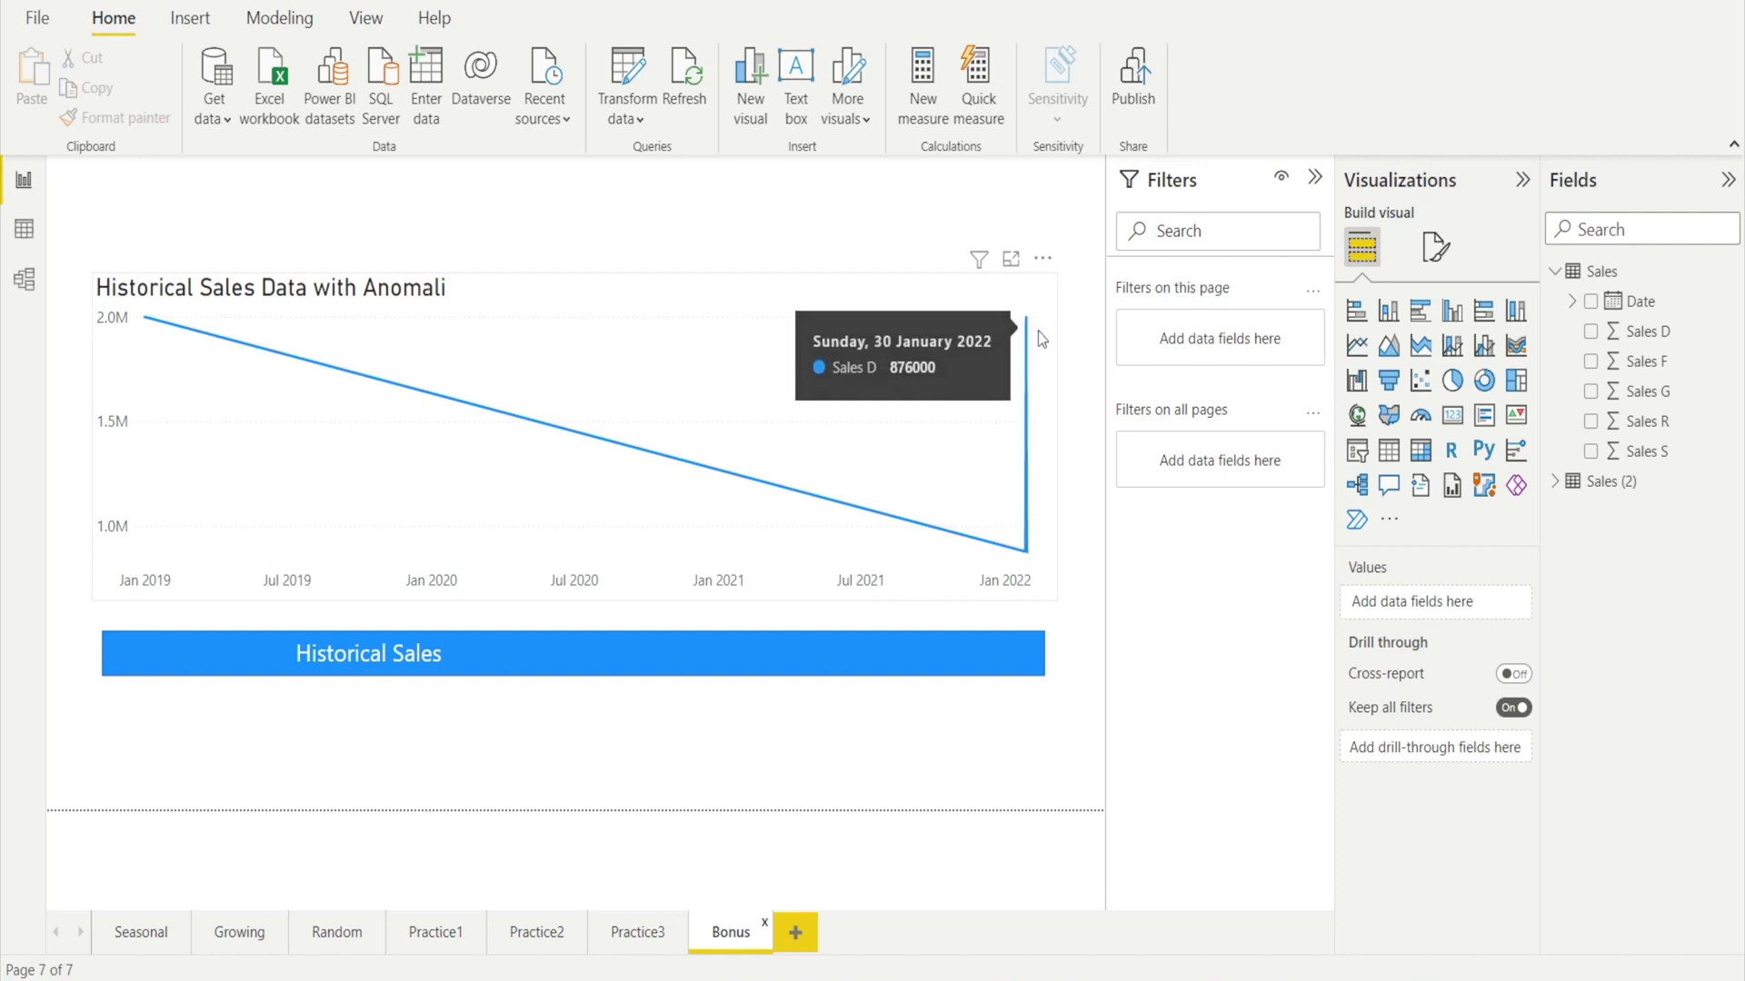
{"action": "mouse_move", "coordinate": [1034, 362]}
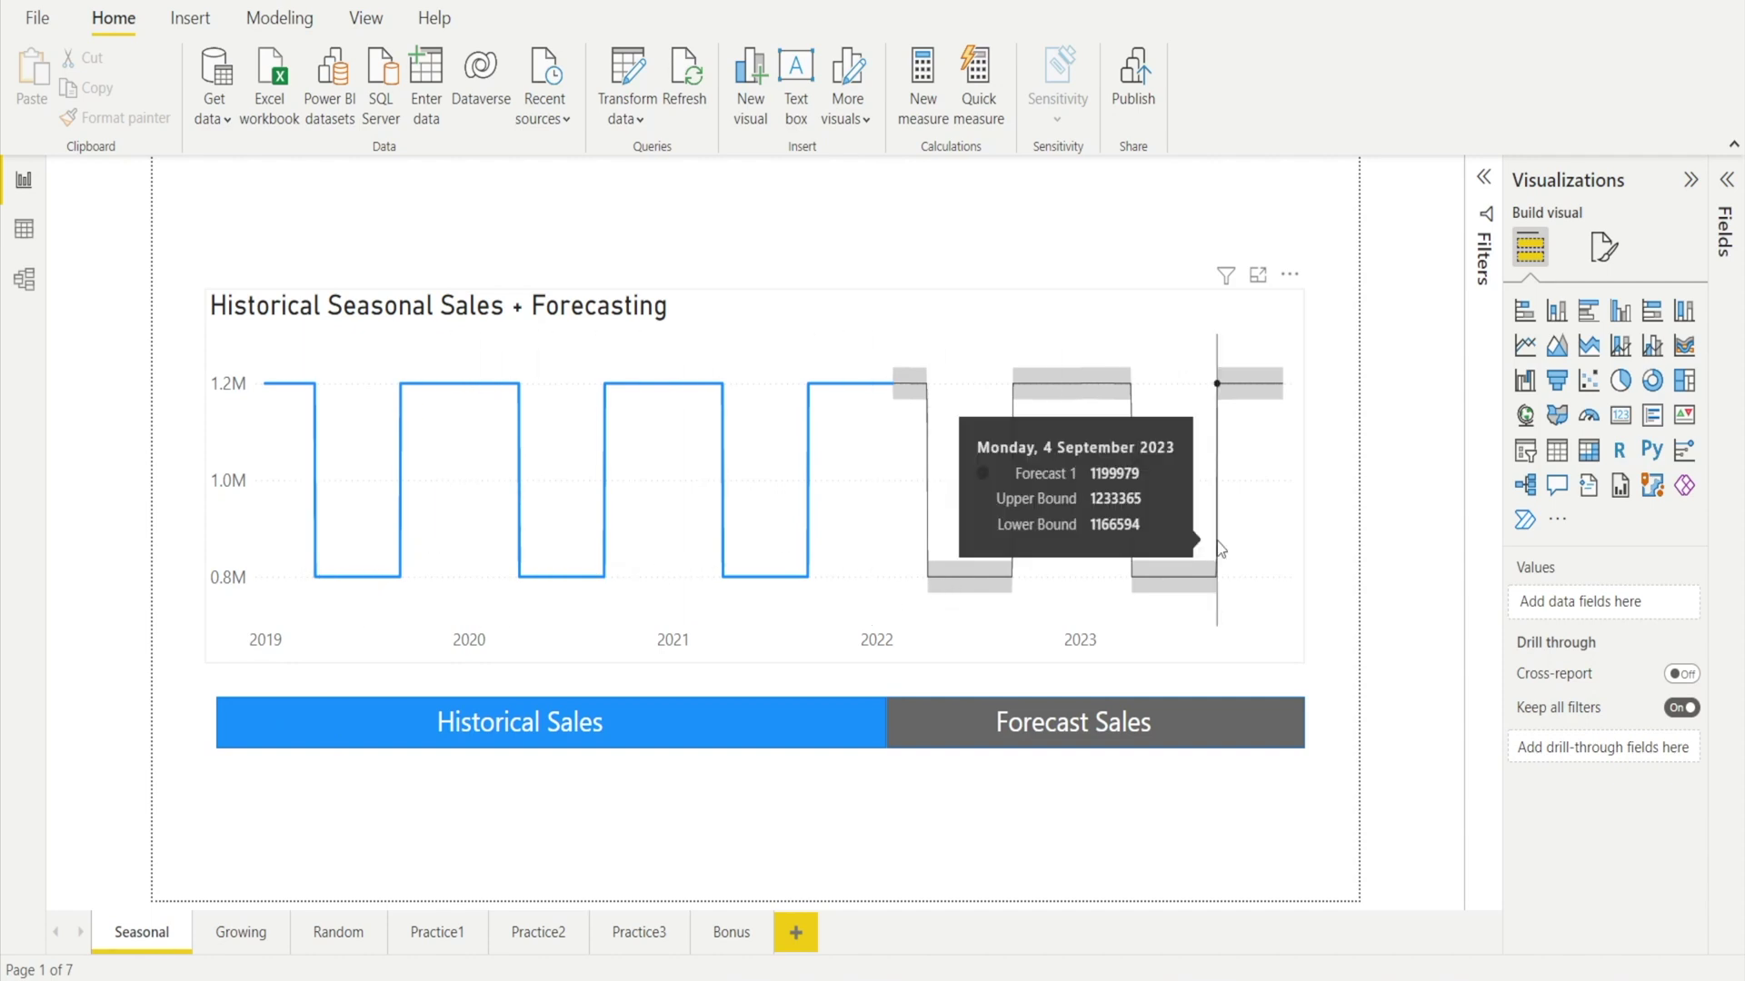
{"action": "left_click", "coordinate": [430, 943]}
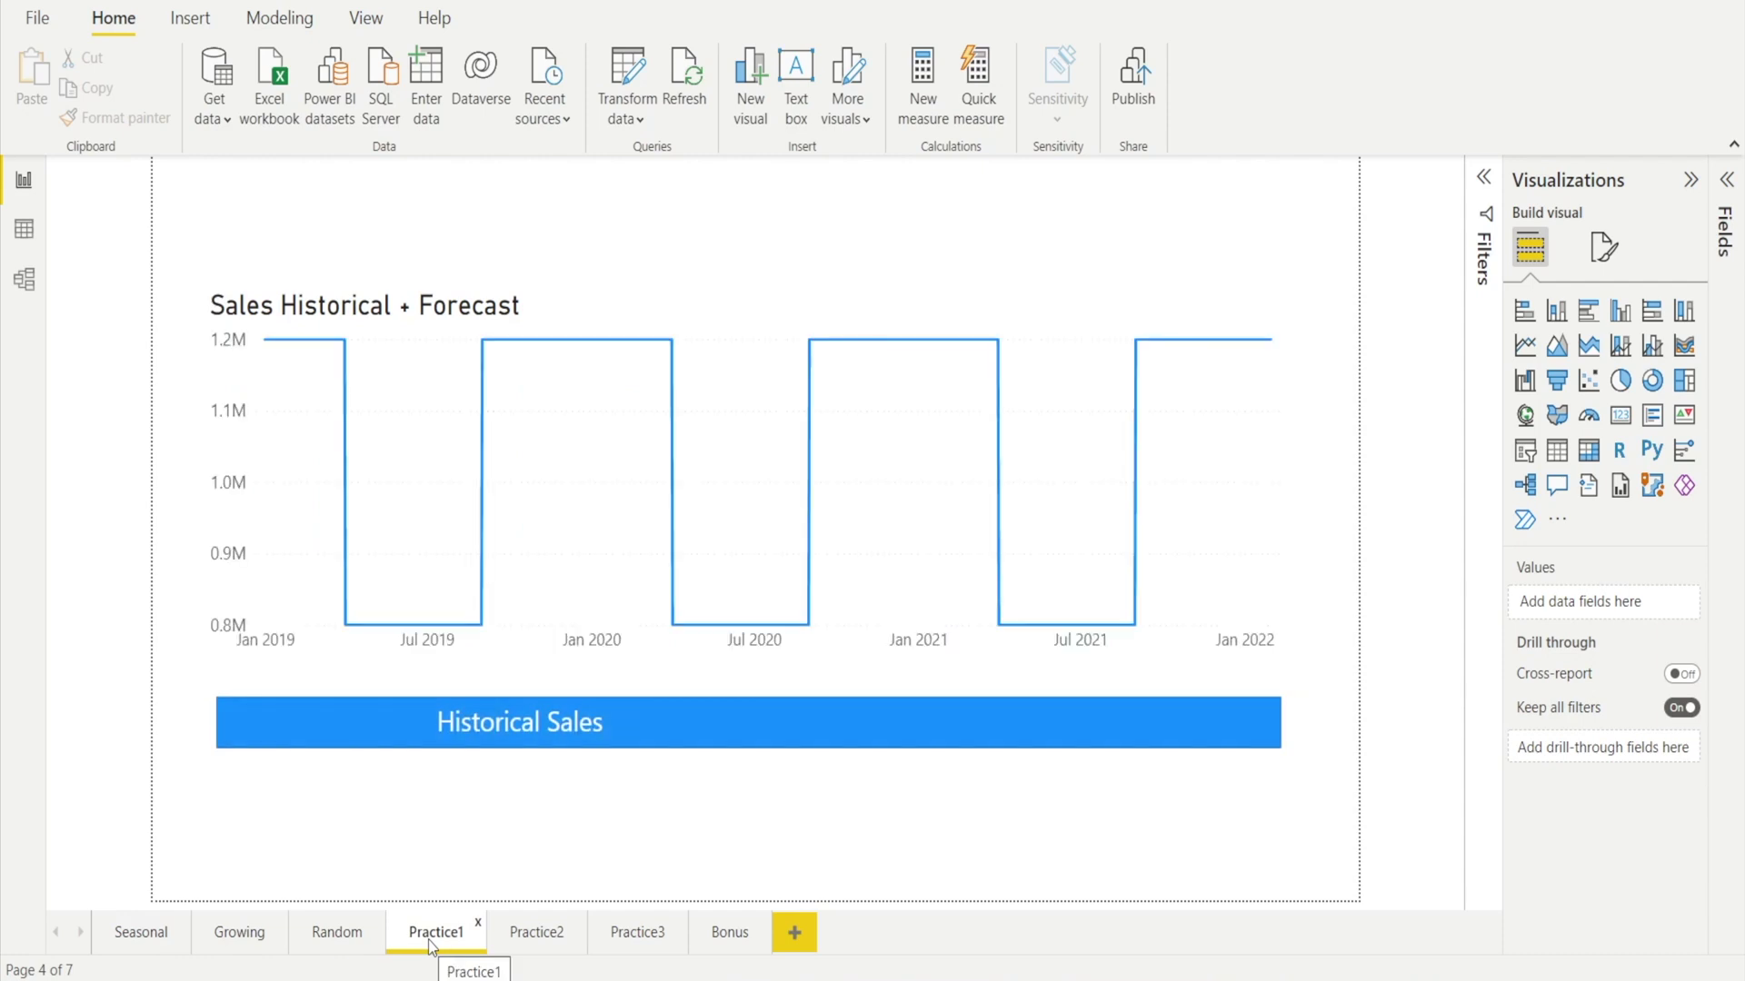
- Switch on the Analytics forecast for the Practice1 historical sales line chart and show its options
{"action": "left_click", "coordinate": [1201, 558]}
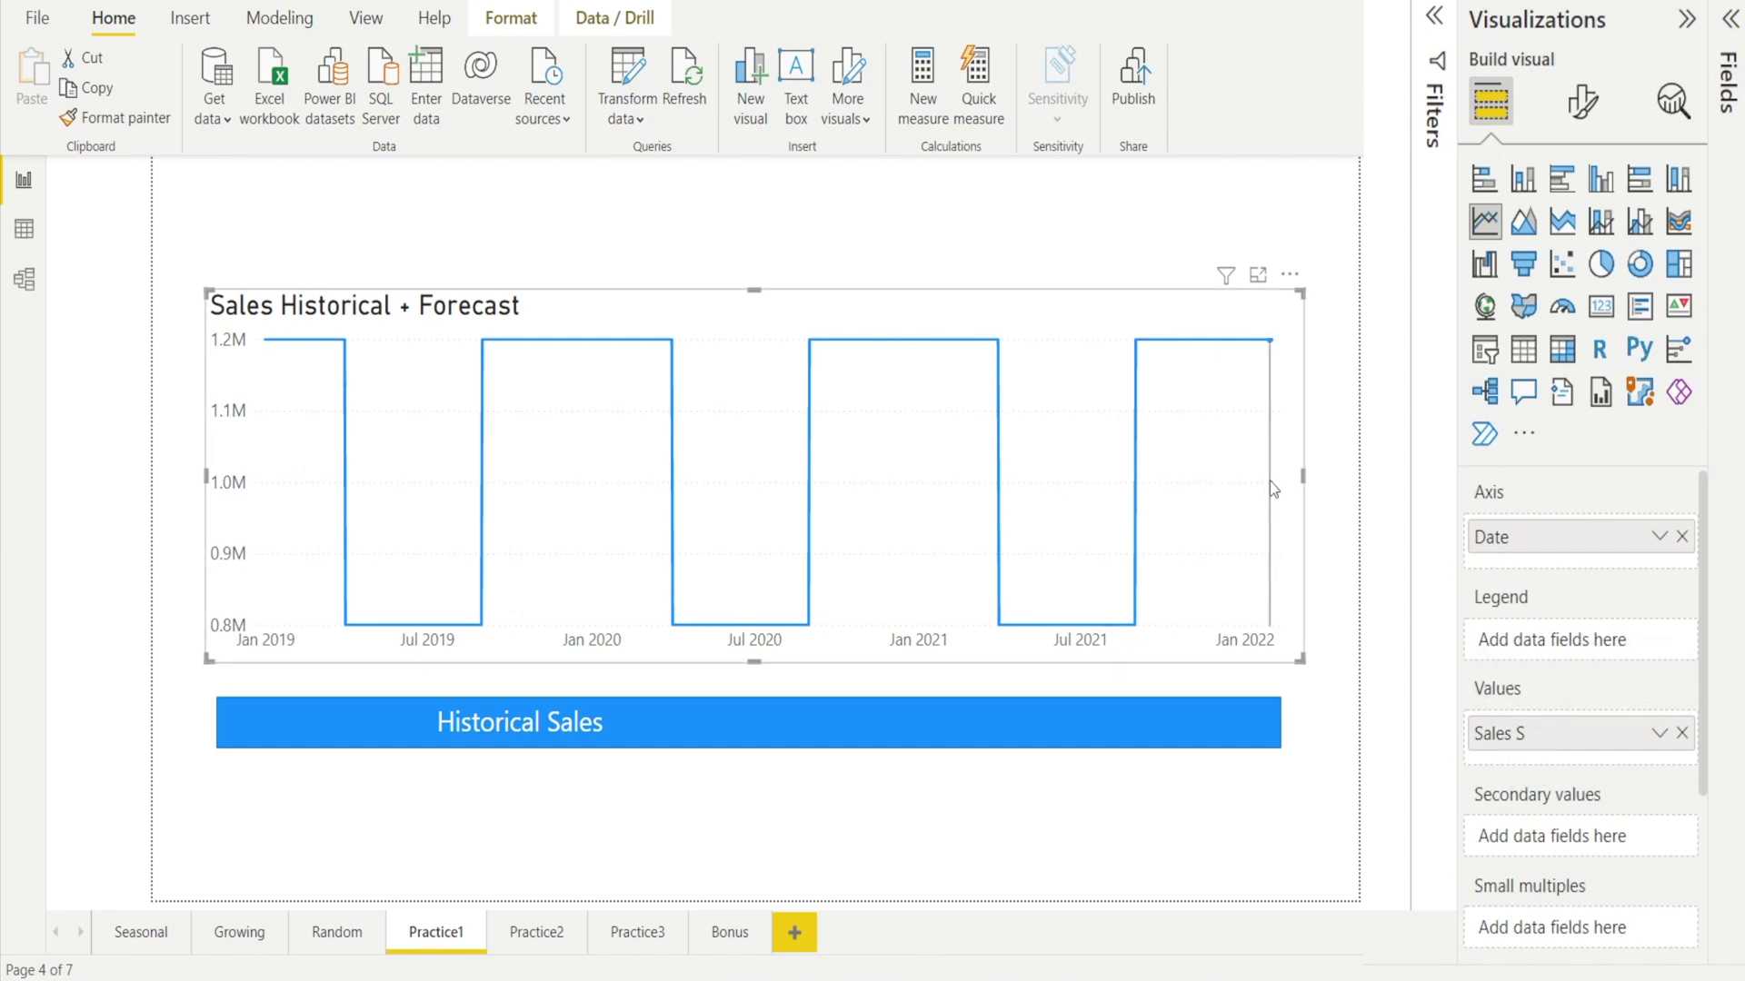
{"action": "left_click", "coordinate": [1673, 101]}
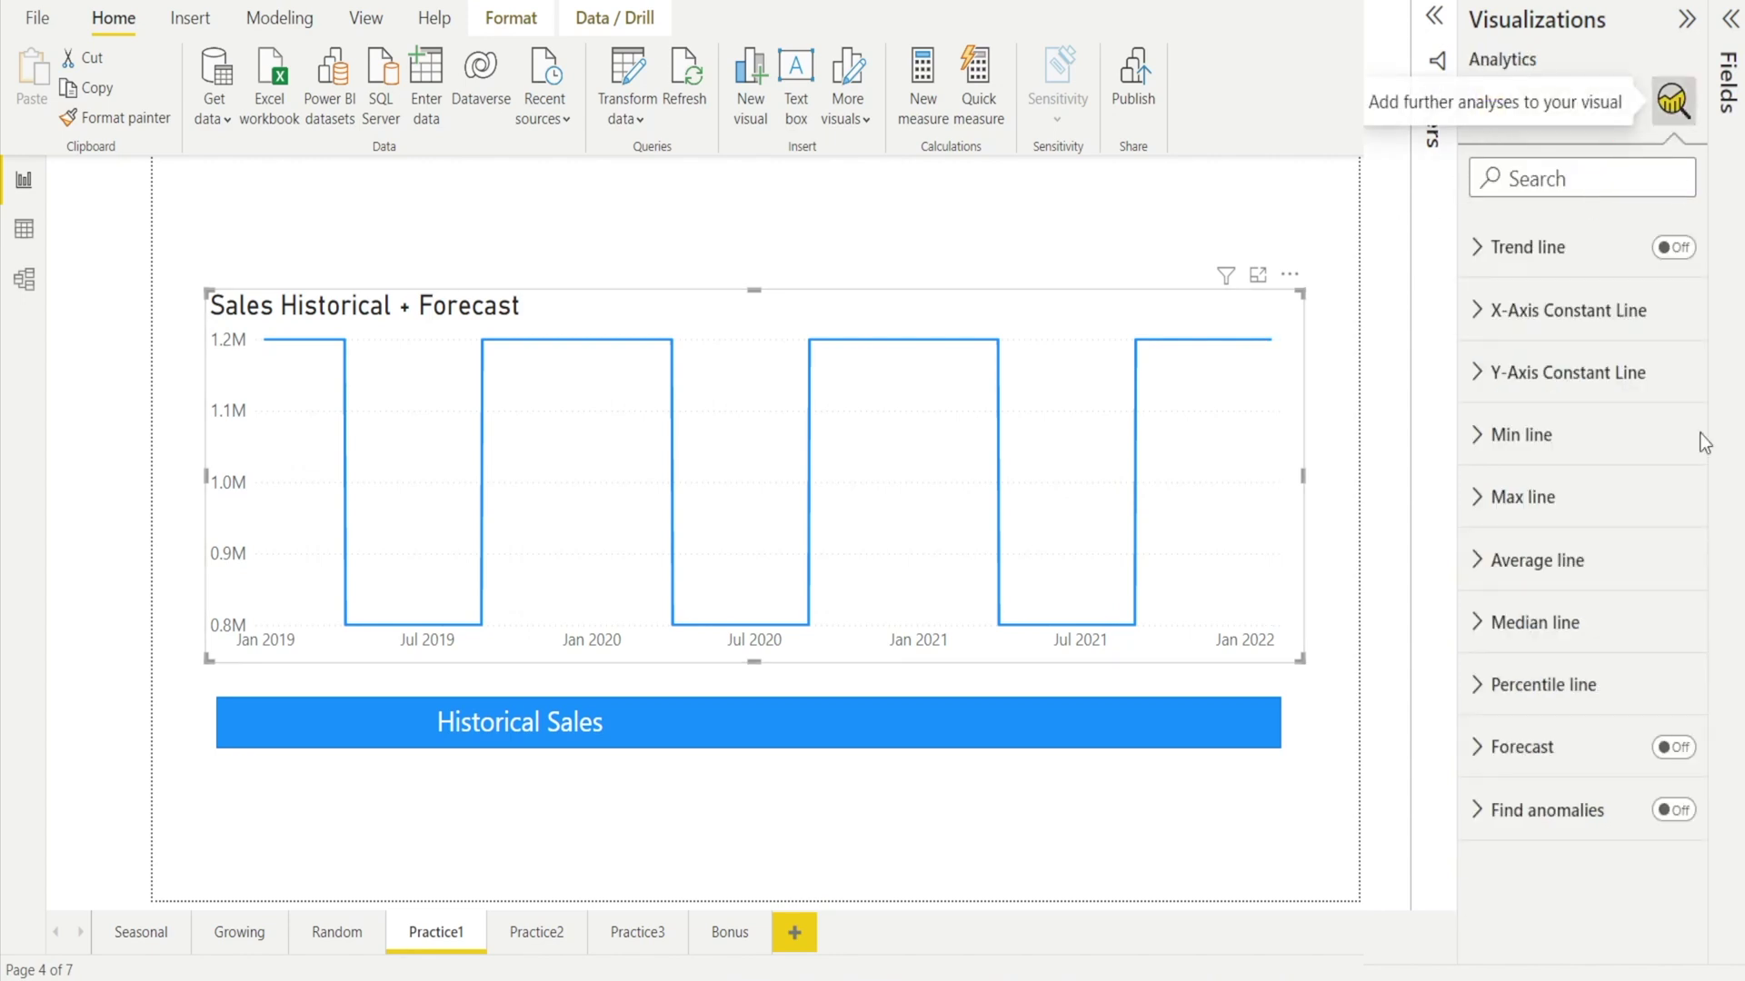
{"action": "left_click", "coordinate": [1690, 750]}
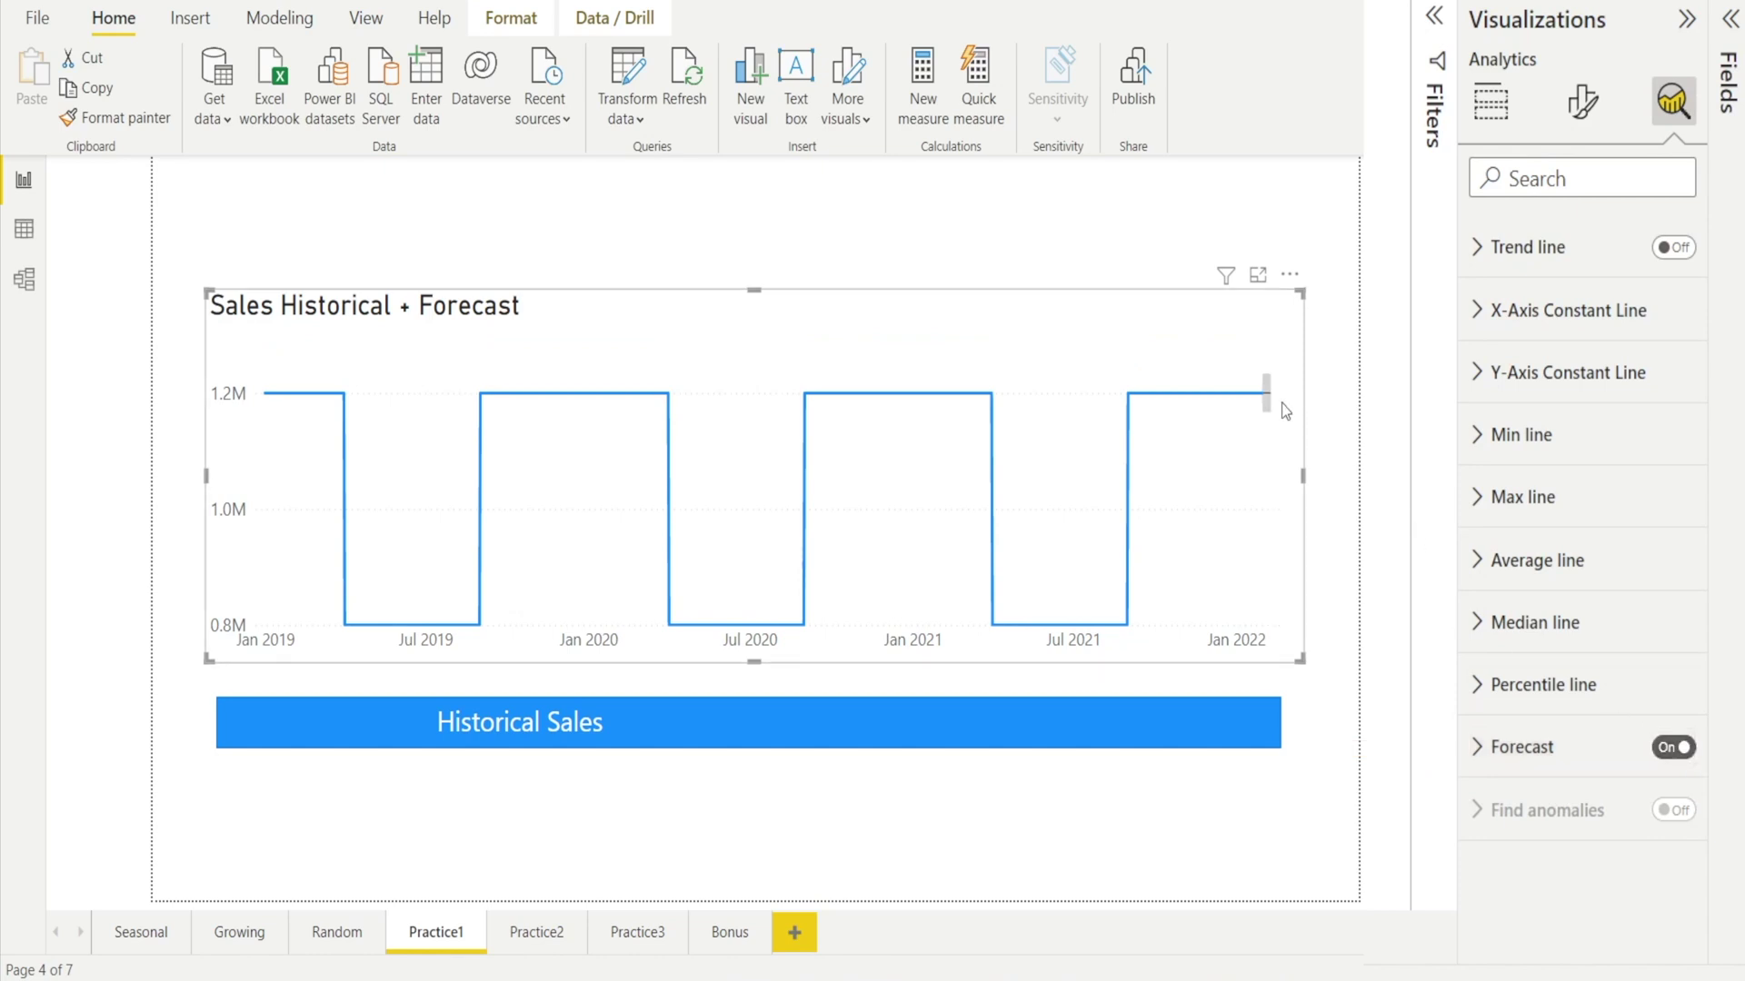
{"action": "left_click", "coordinate": [1488, 749]}
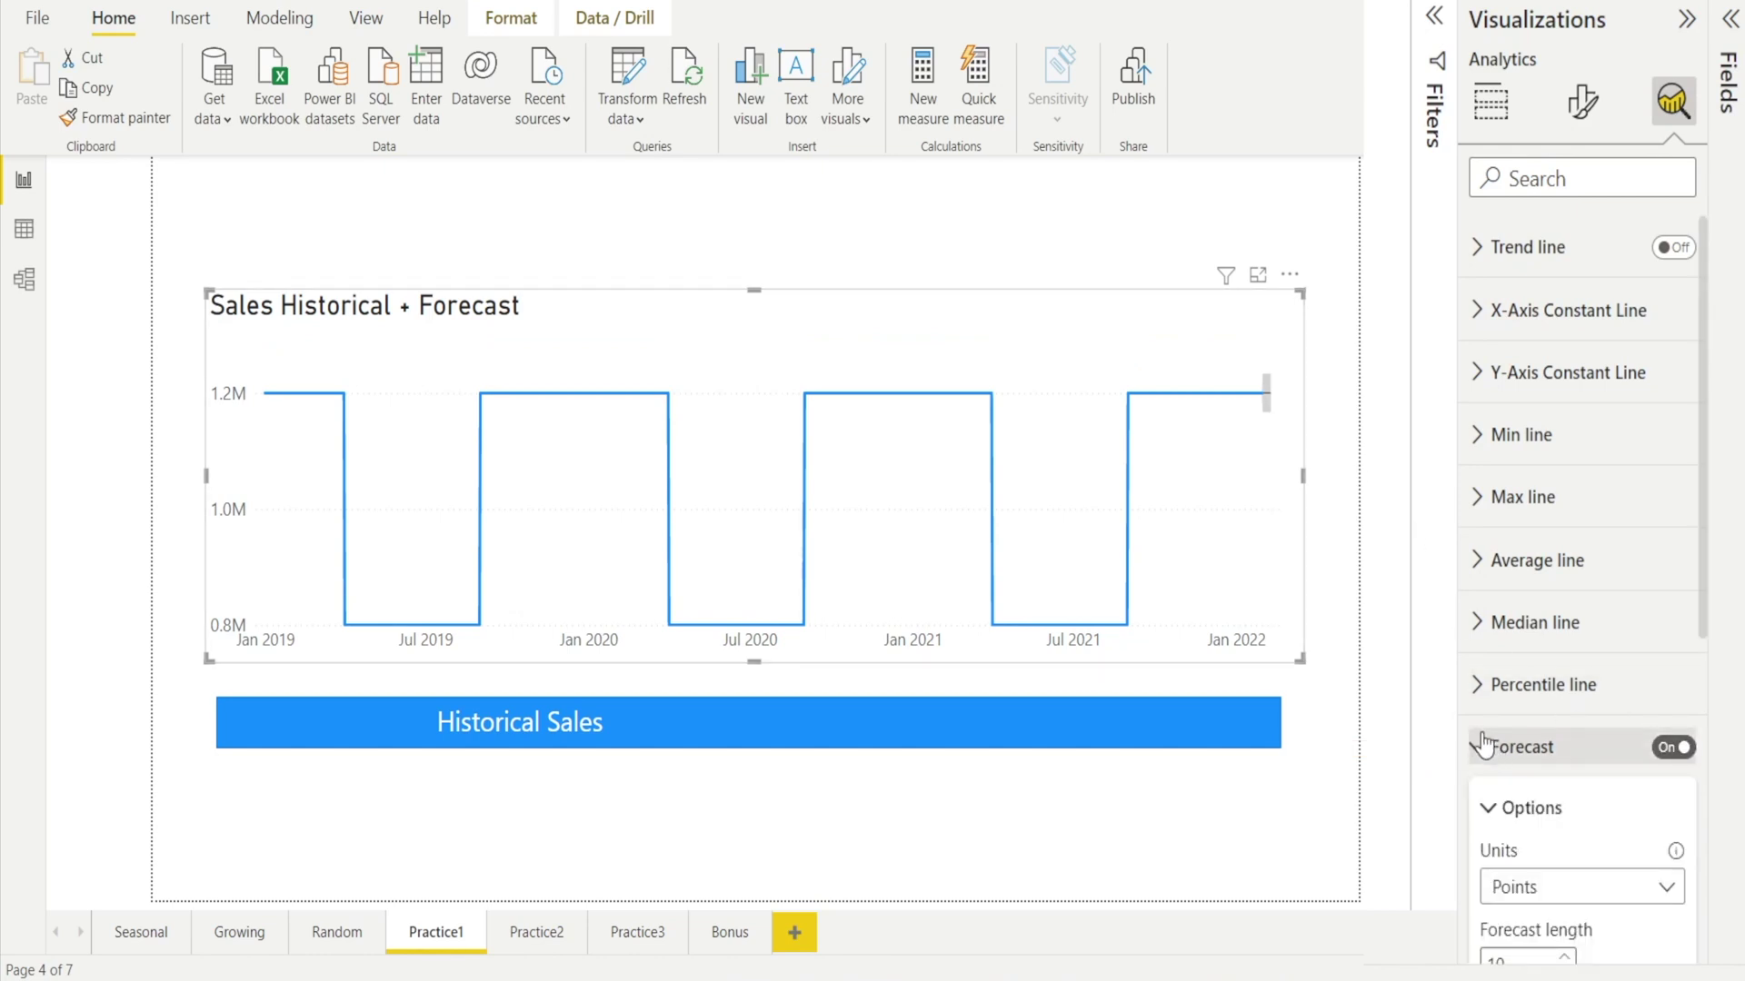
{"action": "scroll", "coordinate": [1593, 829], "scroll_direction": "down", "scroll_amount": 4}
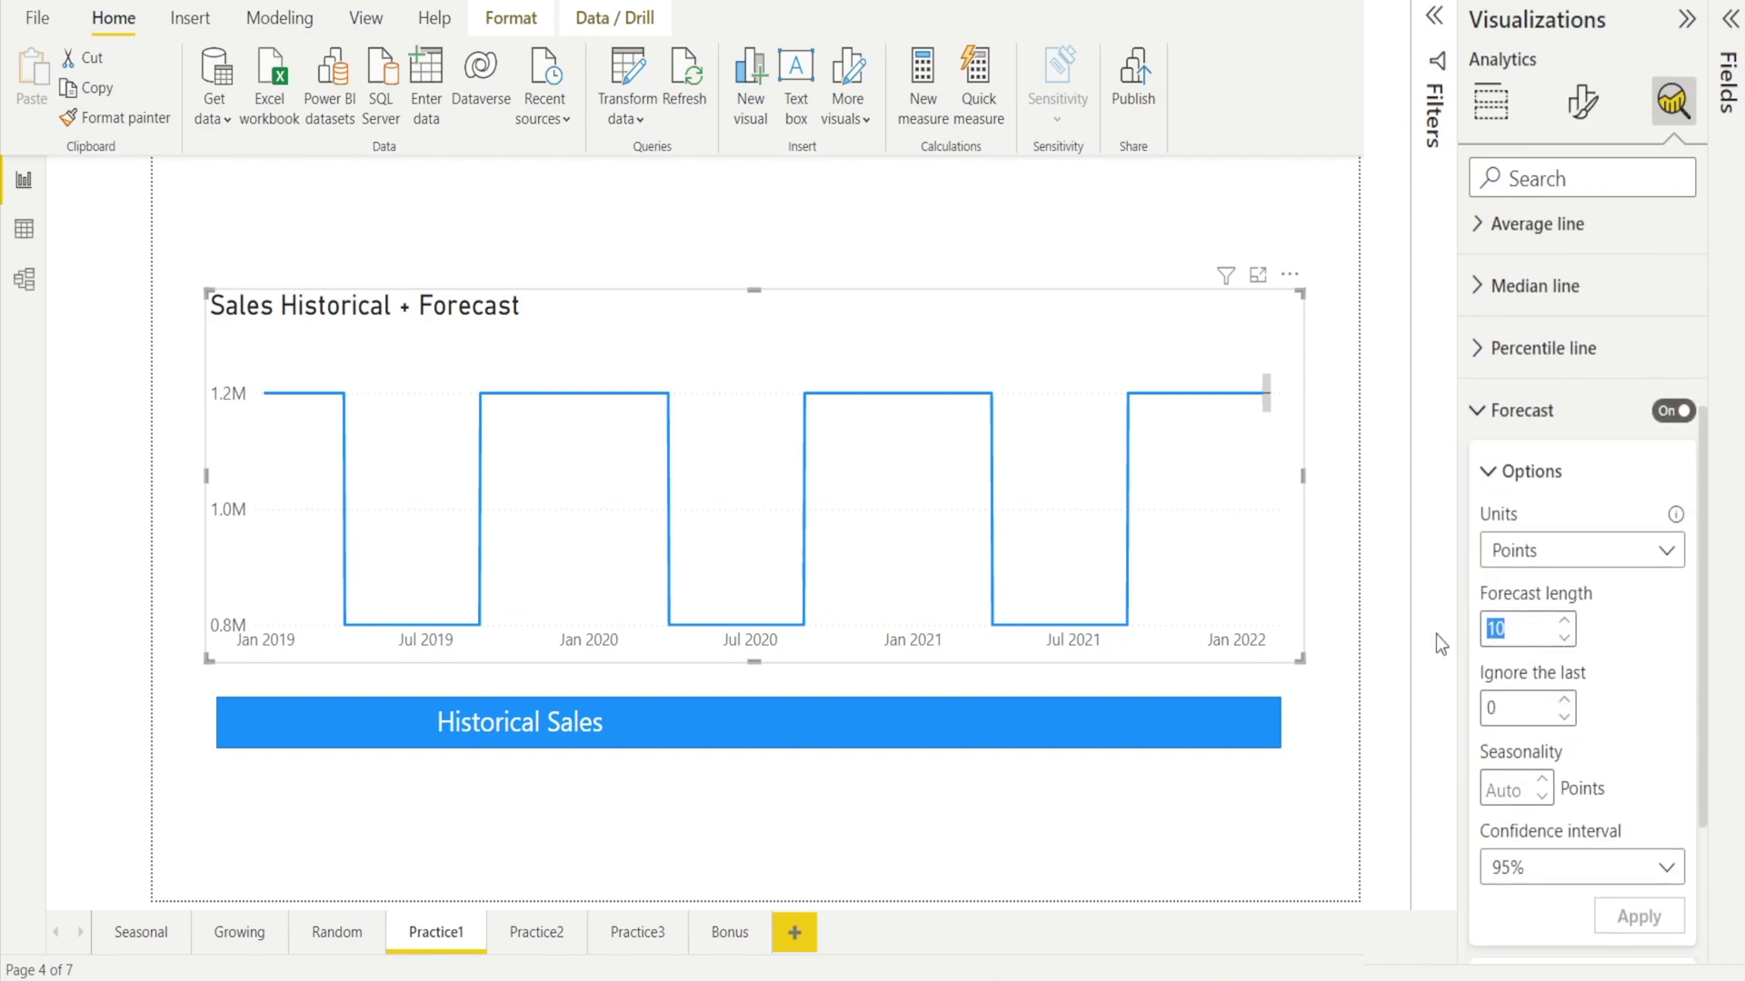
- Apply a forecast length of 1 in Years units to the Practice1 chart, extending it into 2023
{"action": "type", "text": "365"}
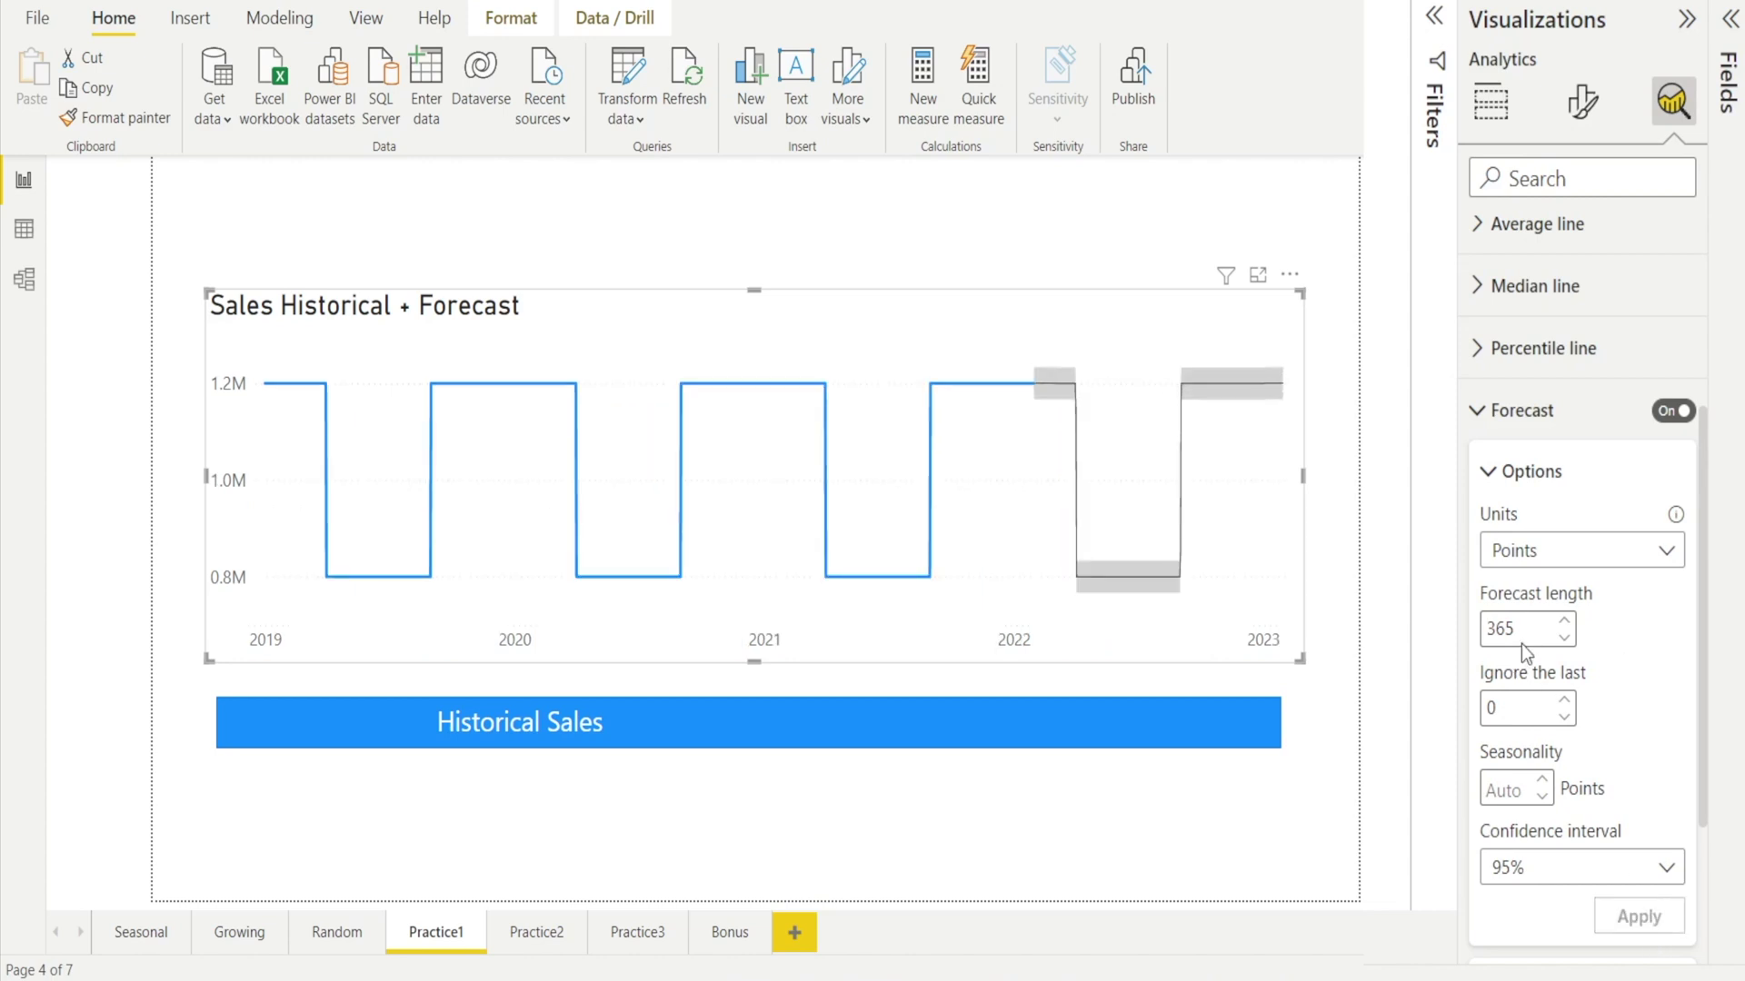
{"action": "left_click", "coordinate": [1672, 564]}
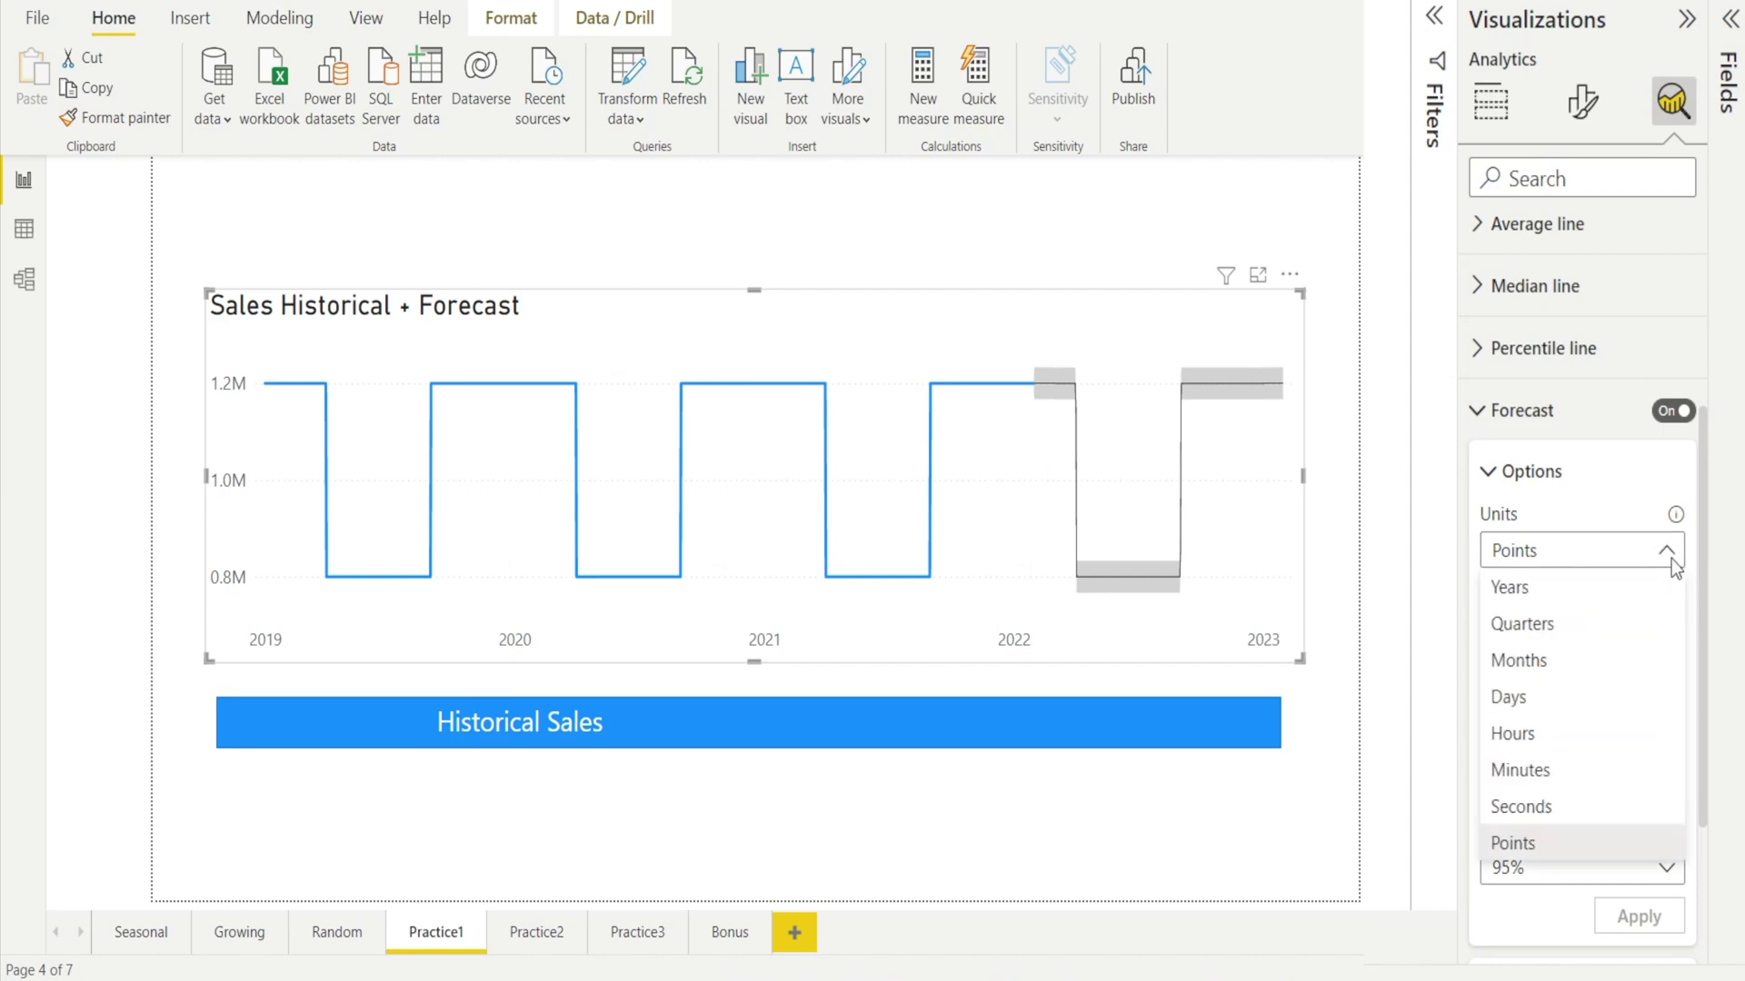
{"action": "left_click", "coordinate": [1643, 586]}
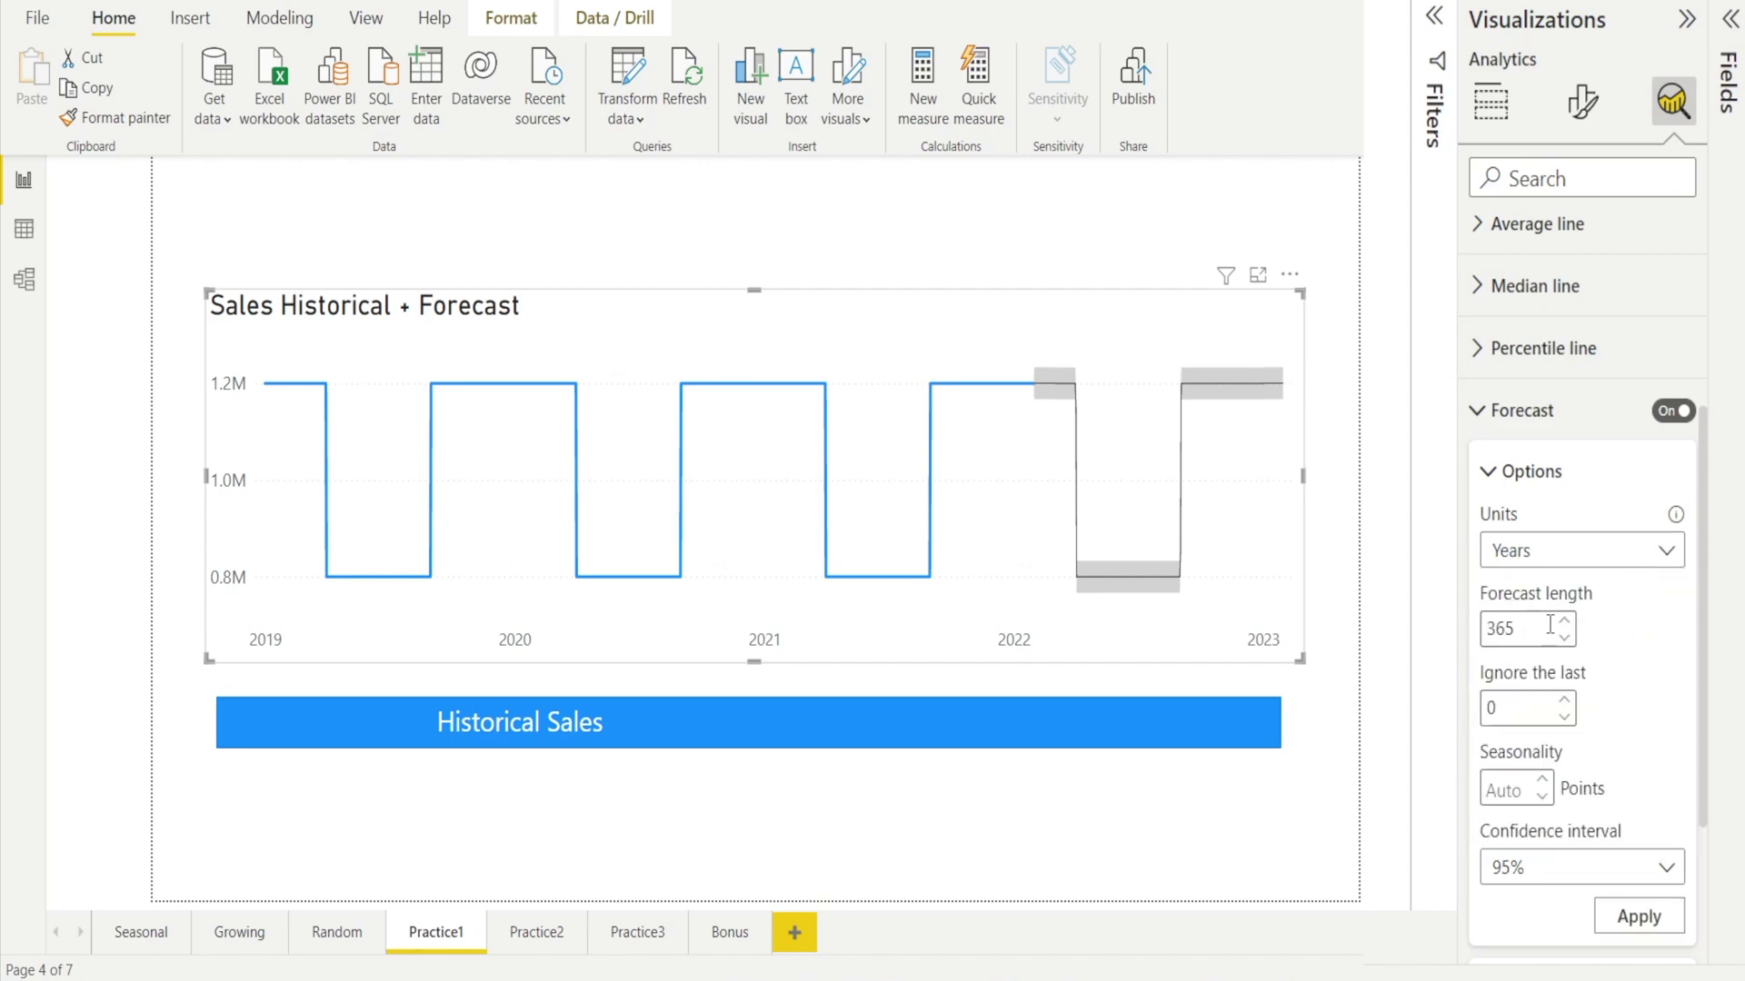
{"action": "double_click", "coordinate": [1551, 625]}
{"action": "type", "text": "10"}
{"action": "left_click", "coordinate": [1639, 916]}
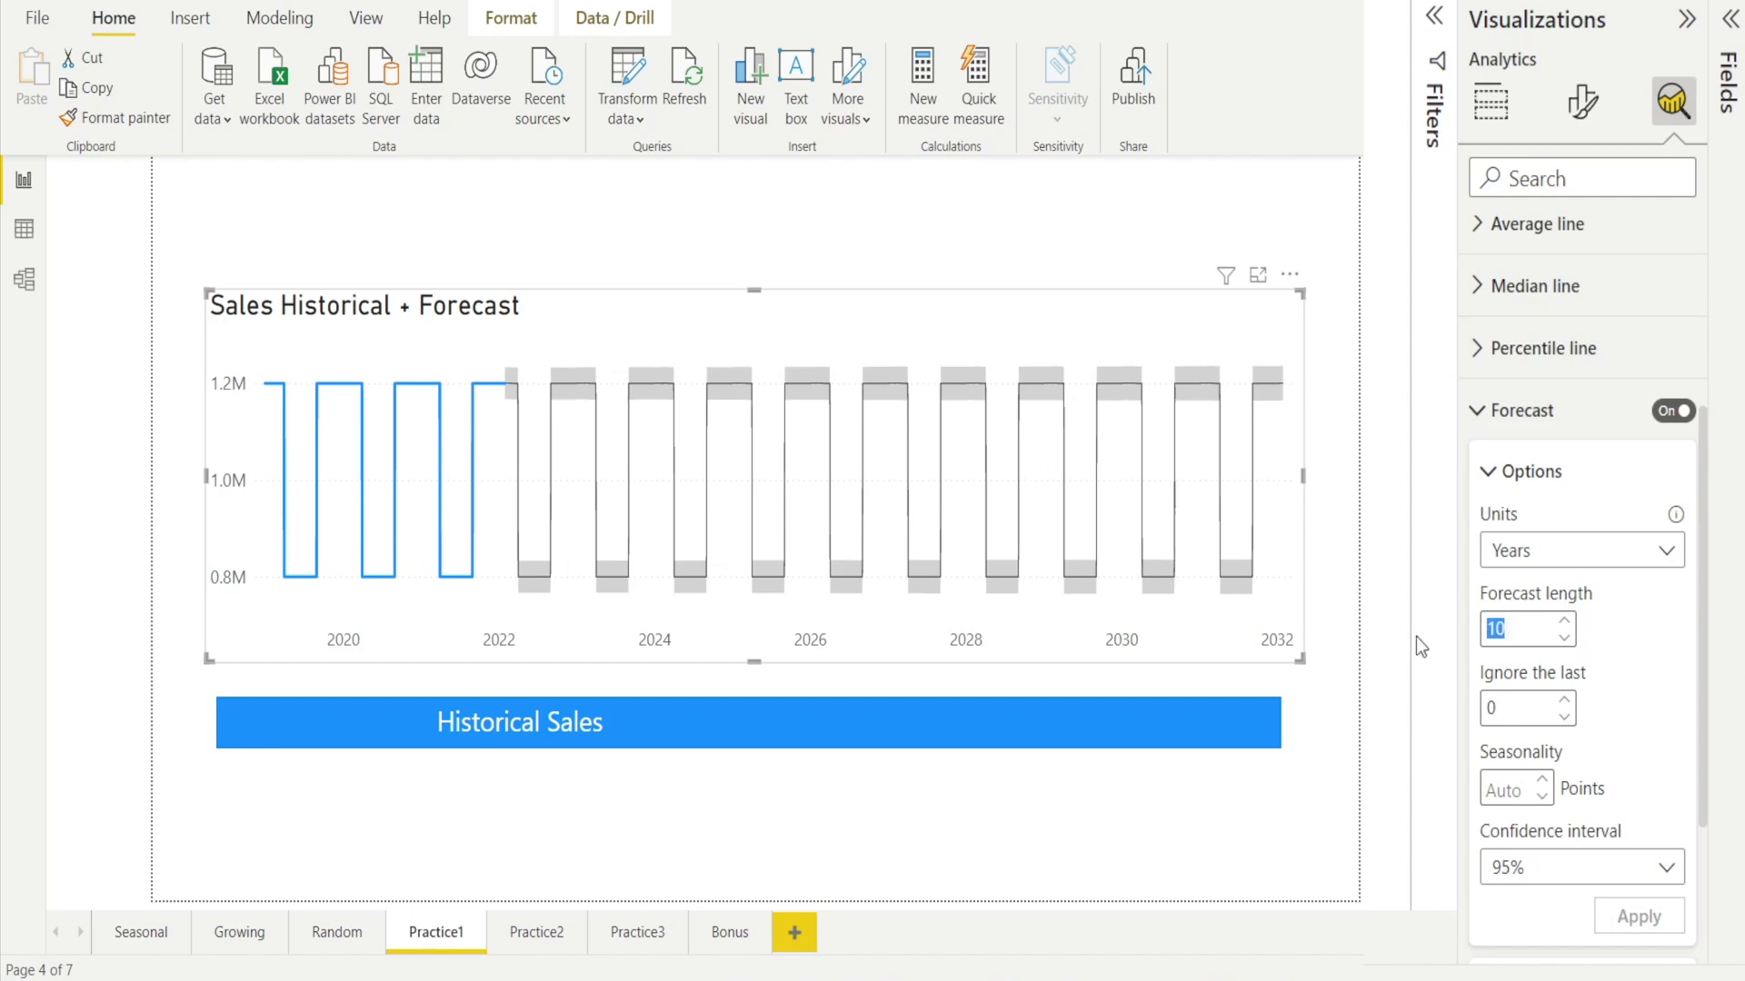
{"action": "type", "text": "1"}
{"action": "left_click", "coordinate": [1634, 916]}
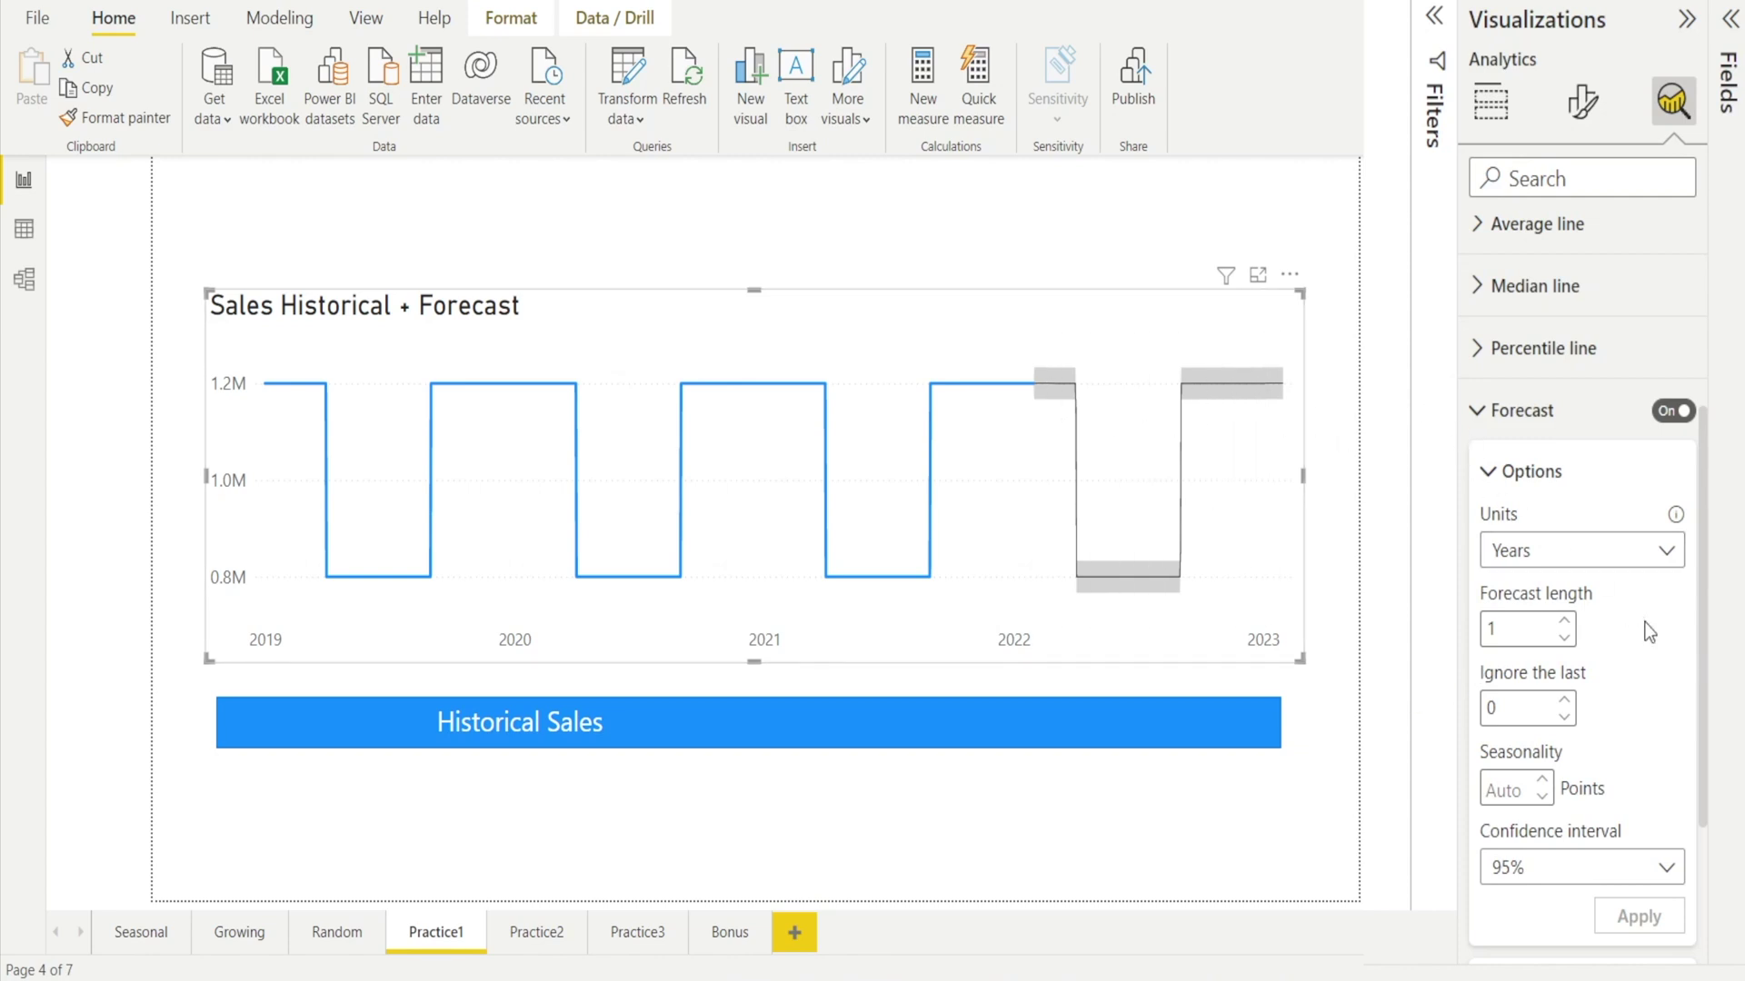
- Make the Practice1 forecast line dark red
{"action": "scroll", "coordinate": [1659, 692], "scroll_direction": "down", "scroll_amount": 3}
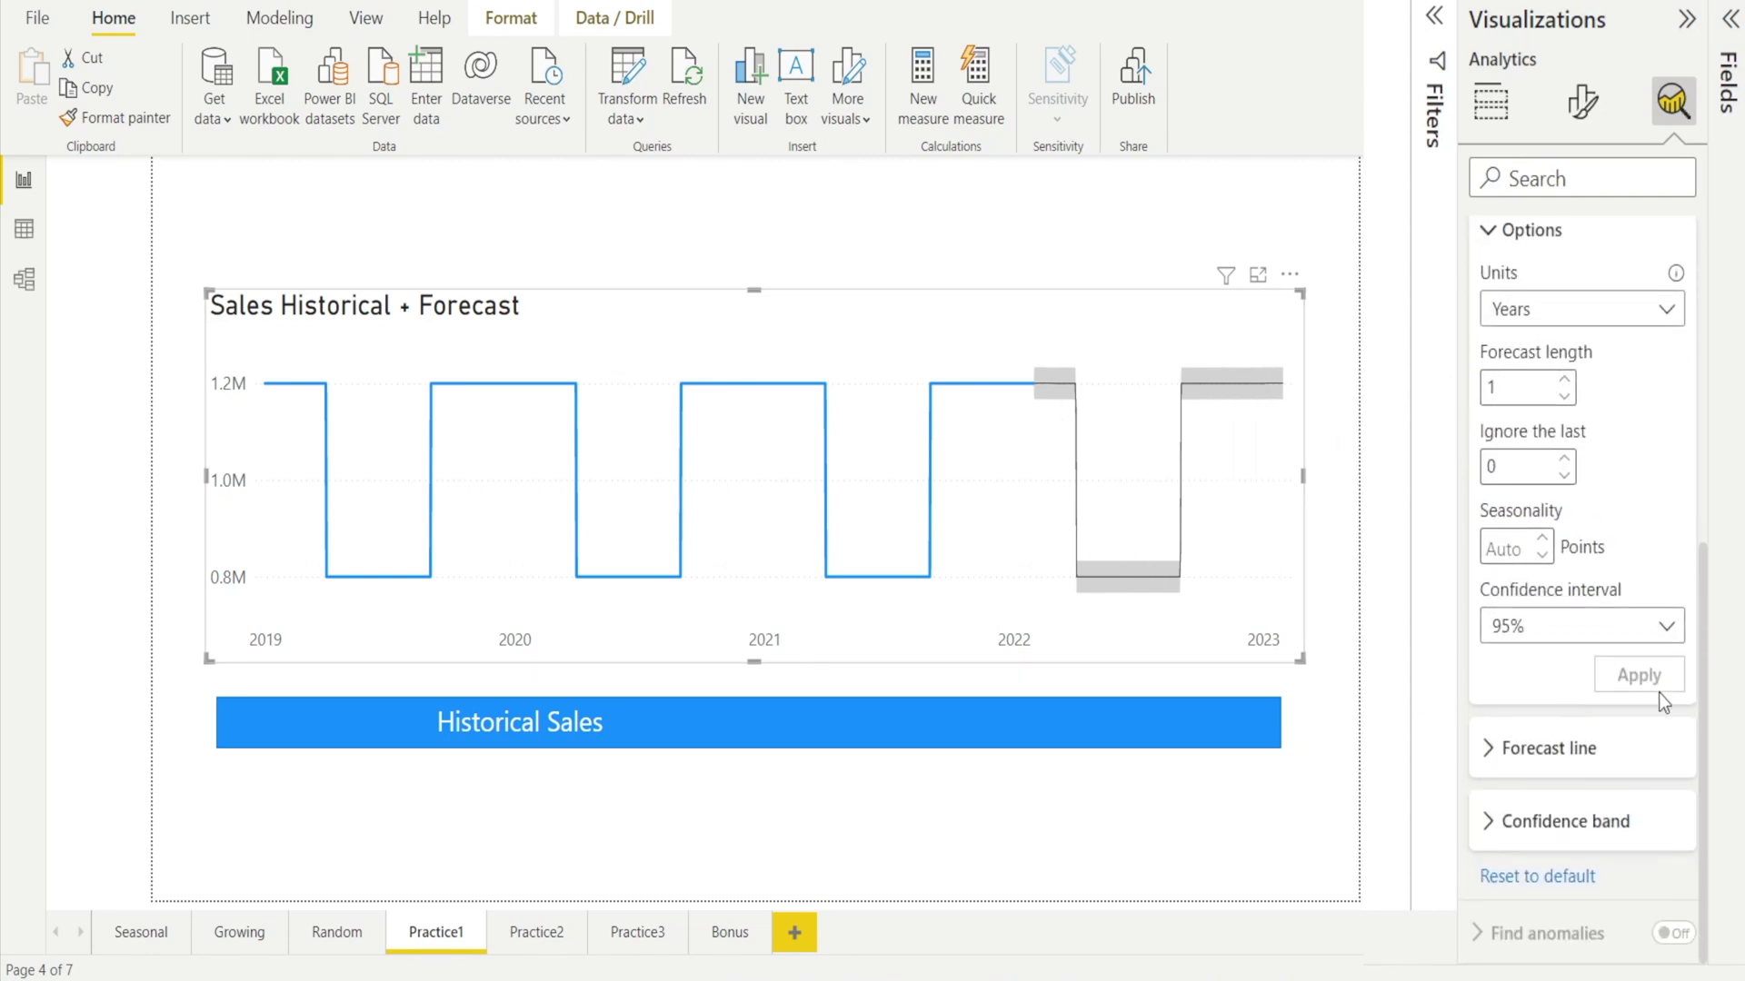
{"action": "left_click", "coordinate": [1500, 751]}
{"action": "scroll", "coordinate": [1529, 763], "scroll_direction": "down", "scroll_amount": 3}
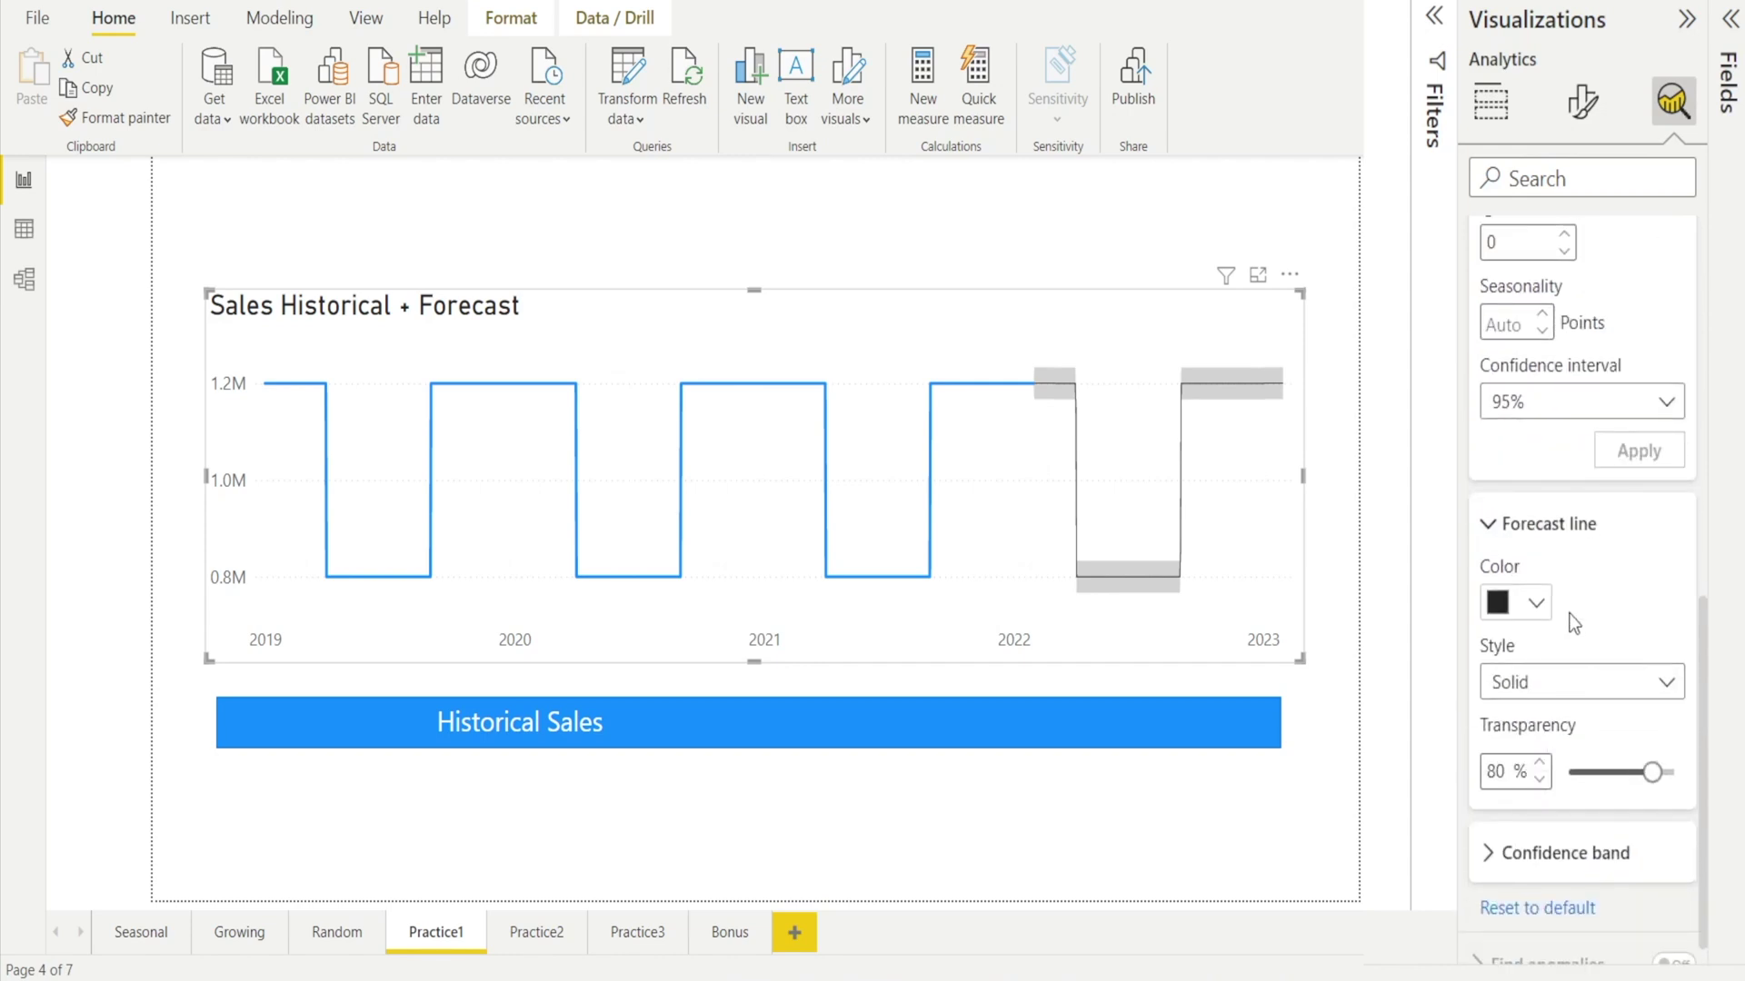
{"action": "left_click", "coordinate": [1536, 607]}
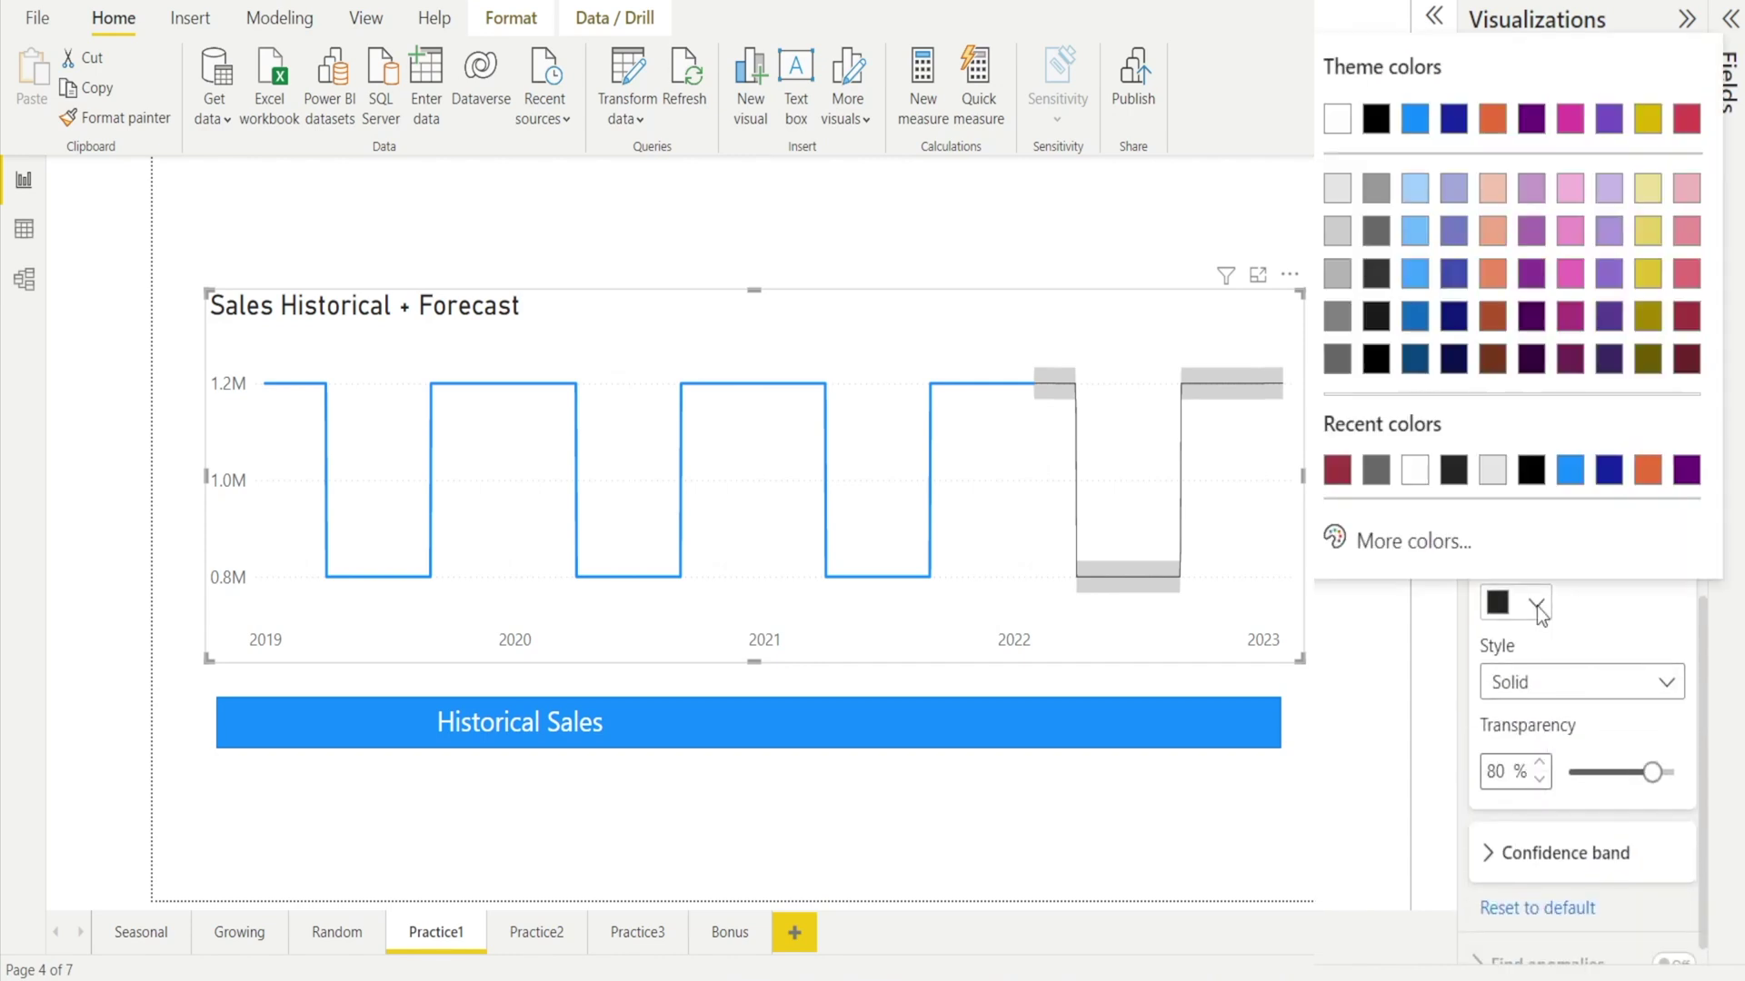
{"action": "left_click", "coordinate": [1335, 470]}
- Set the confidence band style to Fill, then select the Historical Sales banner
{"action": "left_click", "coordinate": [1495, 853]}
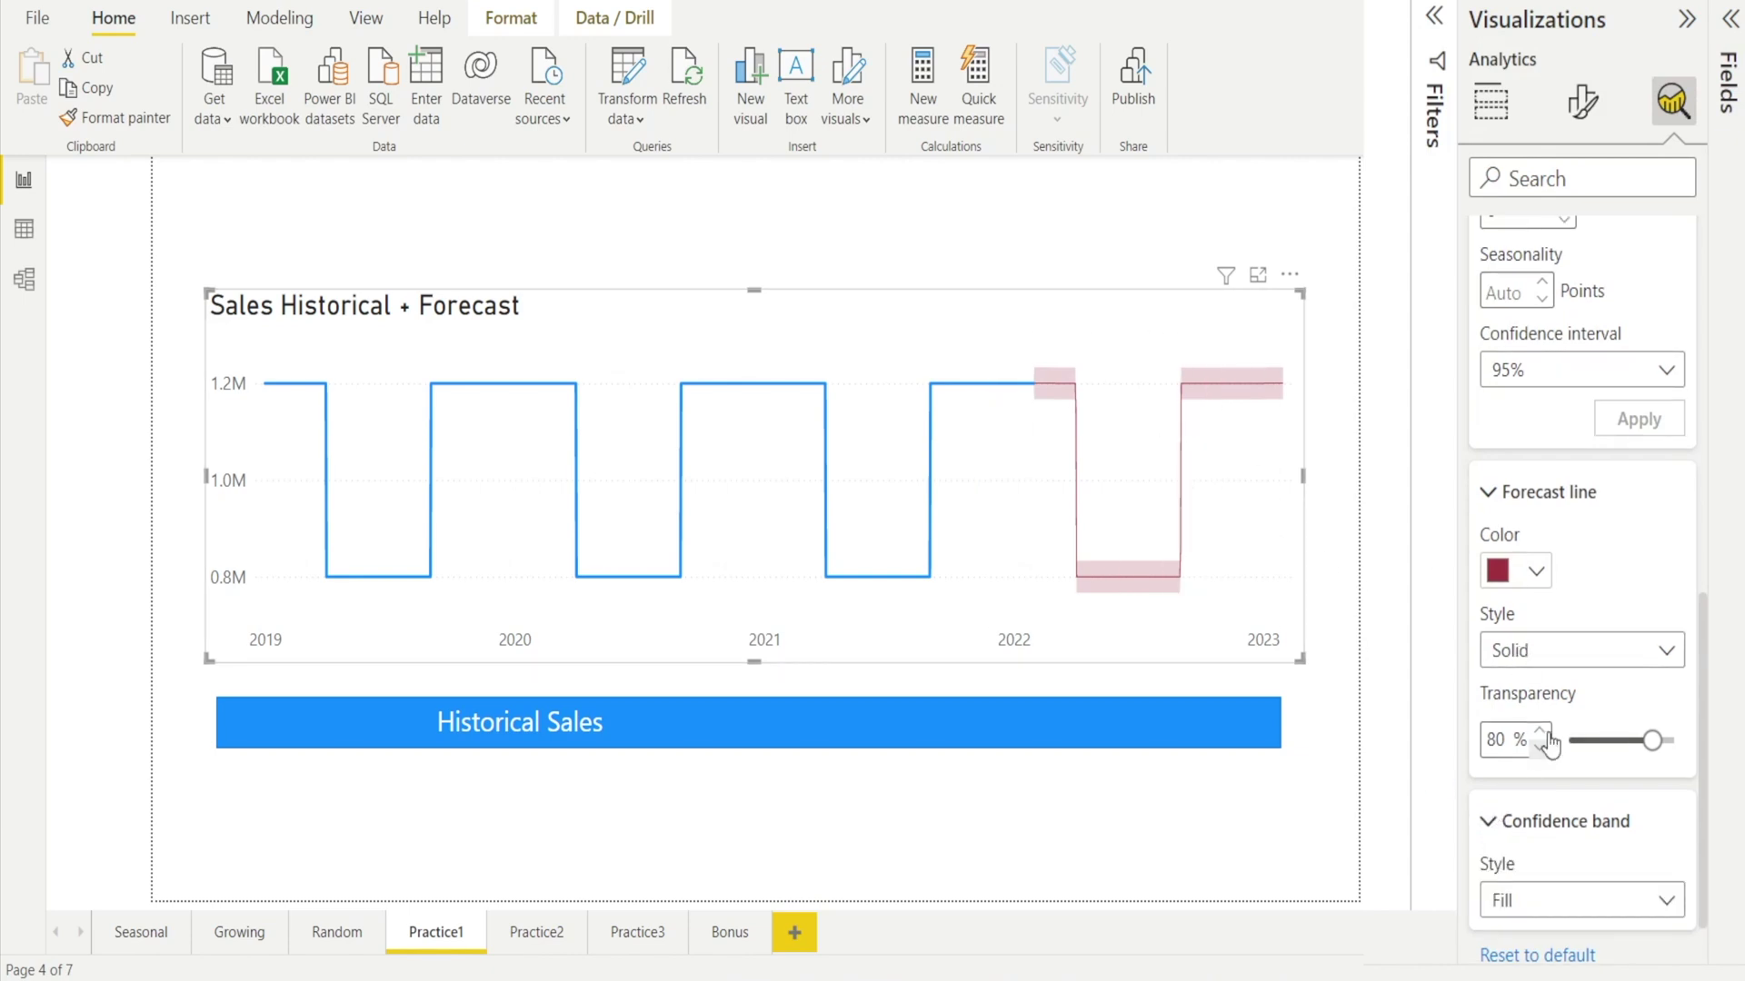
{"action": "scroll", "coordinate": [1583, 818], "scroll_direction": "down", "scroll_amount": 2}
{"action": "scroll", "coordinate": [1617, 300], "scroll_direction": "up", "scroll_amount": 3}
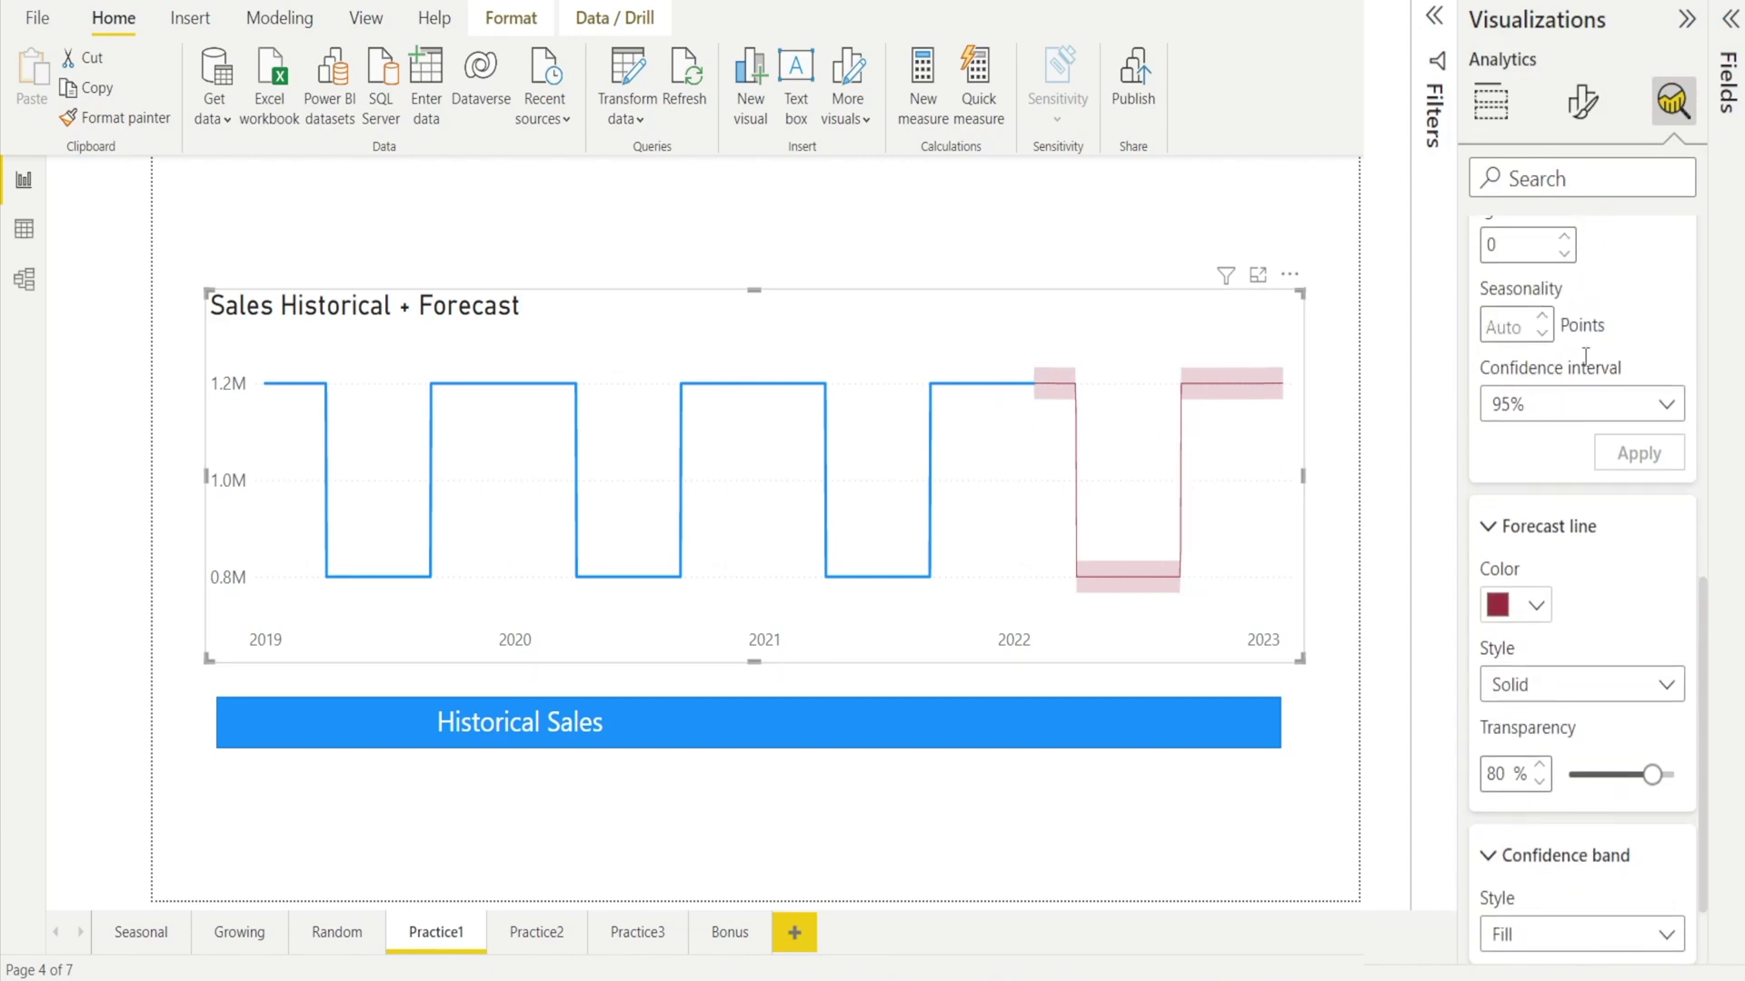
{"action": "scroll", "coordinate": [1577, 663], "scroll_direction": "down", "scroll_amount": 1}
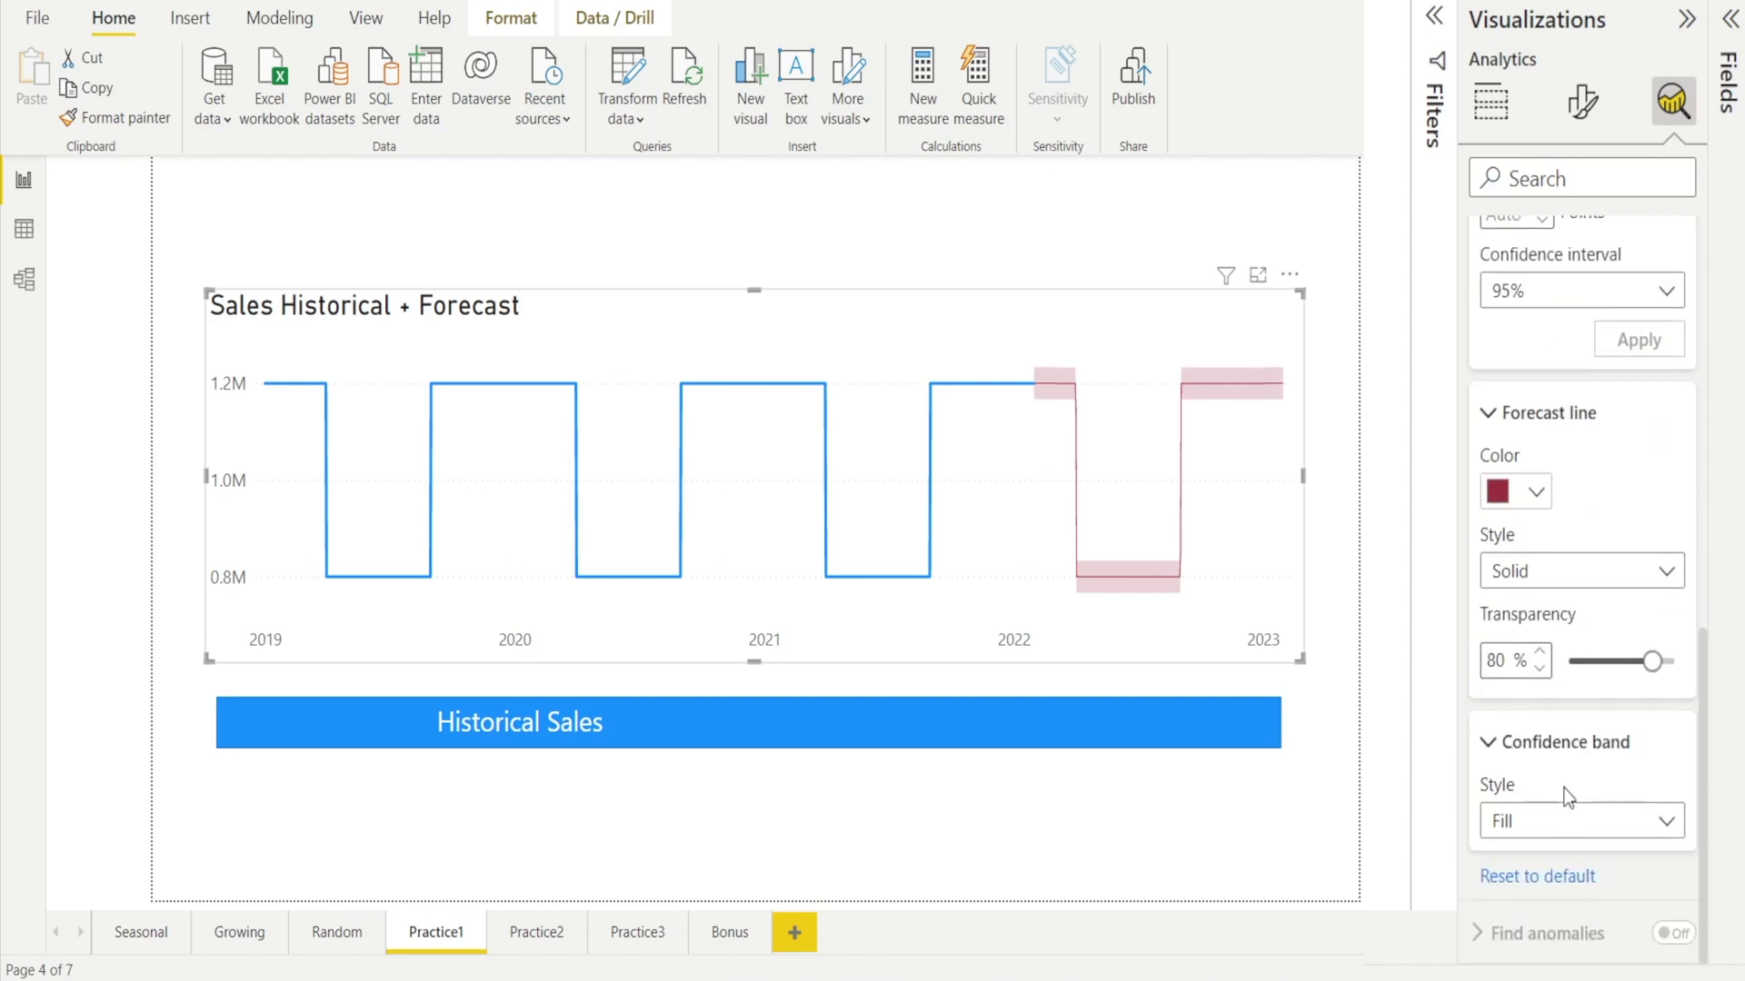
{"action": "left_click", "coordinate": [1667, 824]}
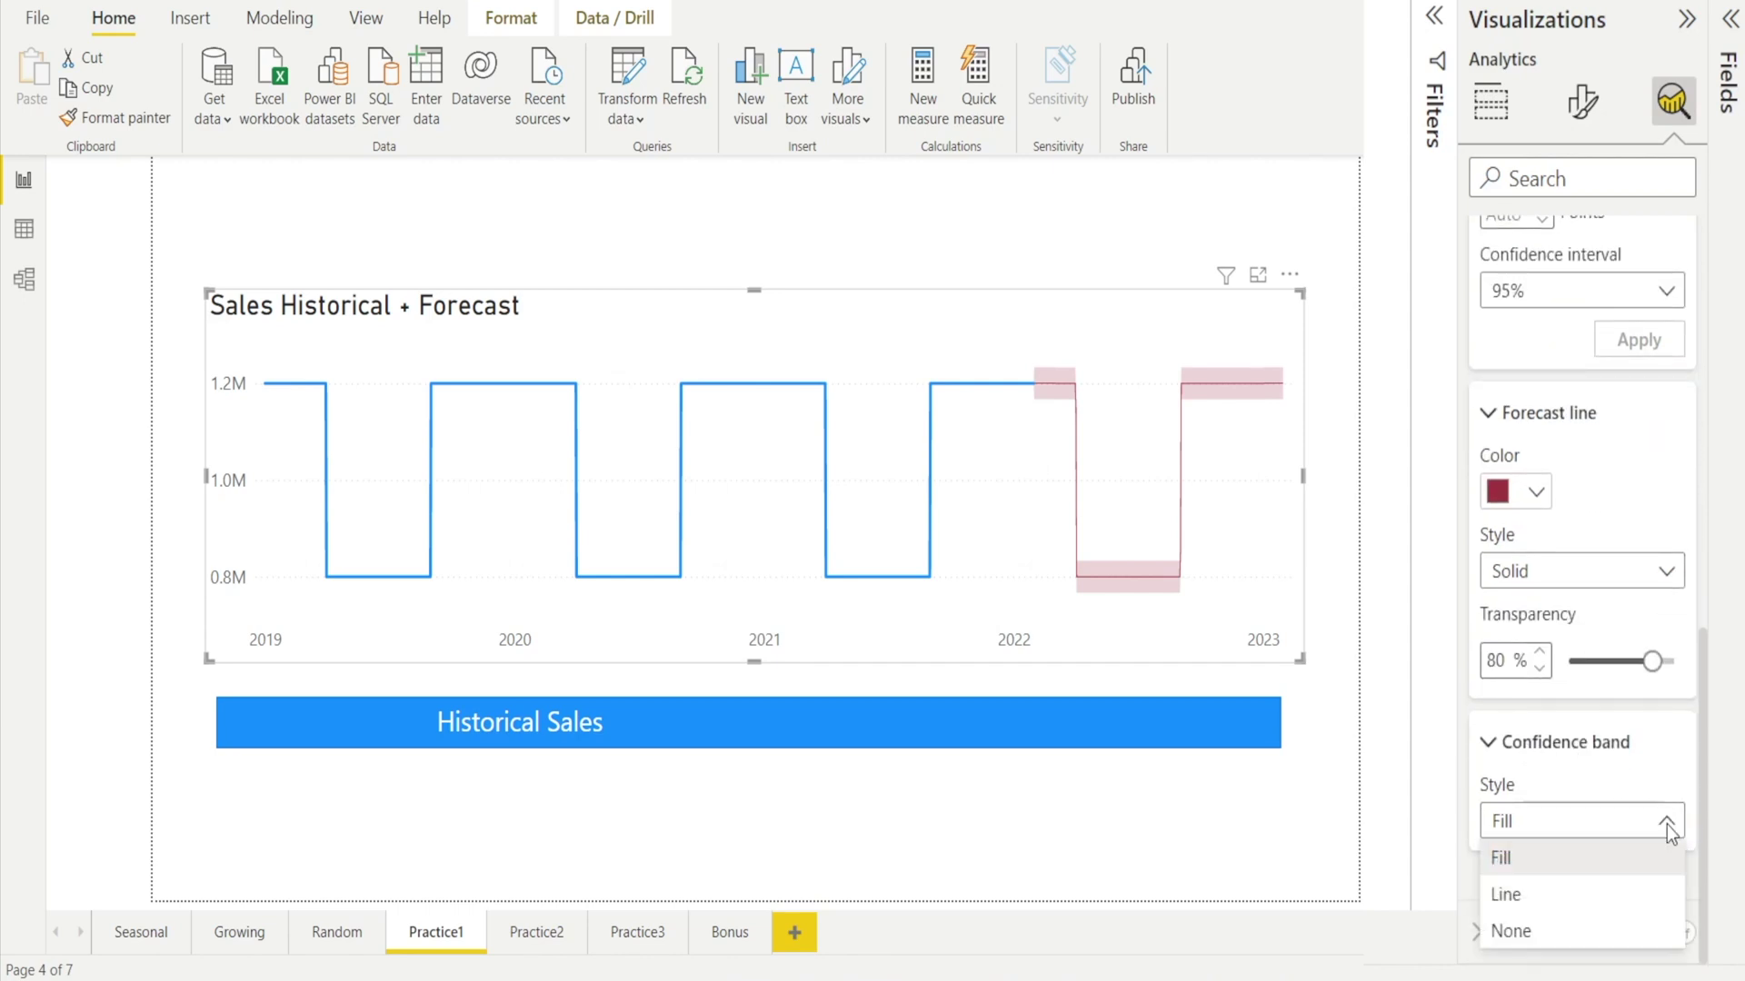
{"action": "left_click", "coordinate": [1605, 902]}
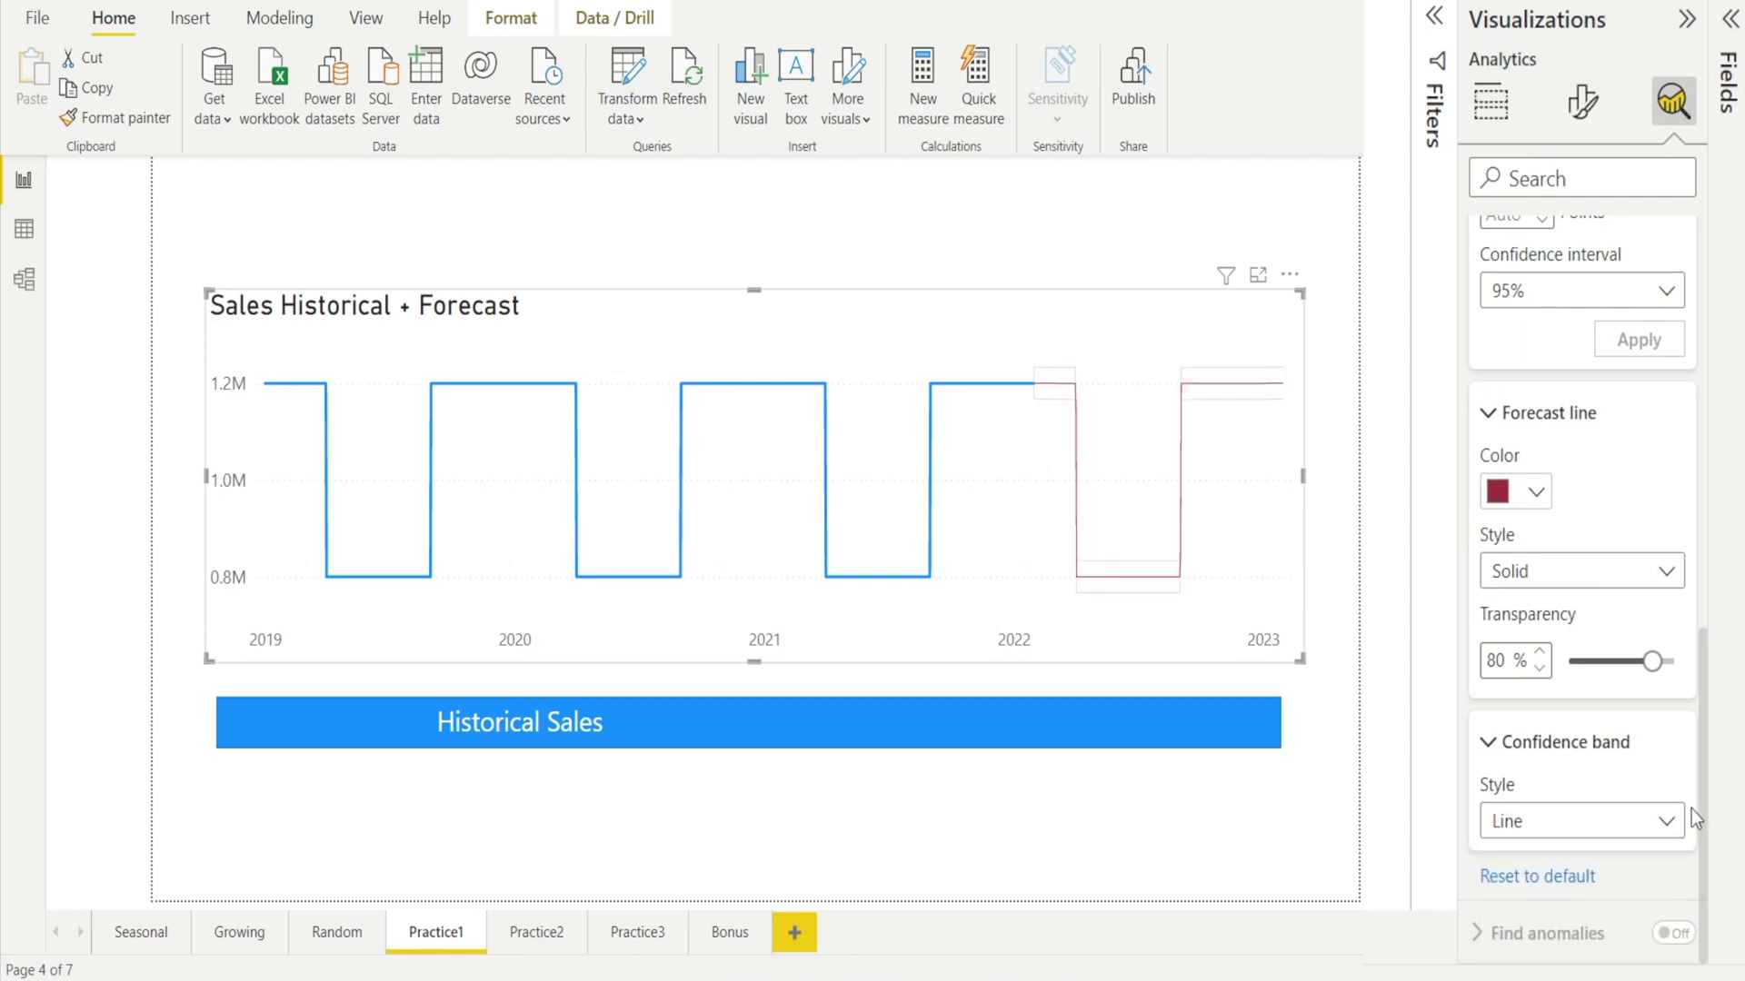
{"action": "left_click", "coordinate": [1667, 823]}
{"action": "left_click", "coordinate": [1621, 932]}
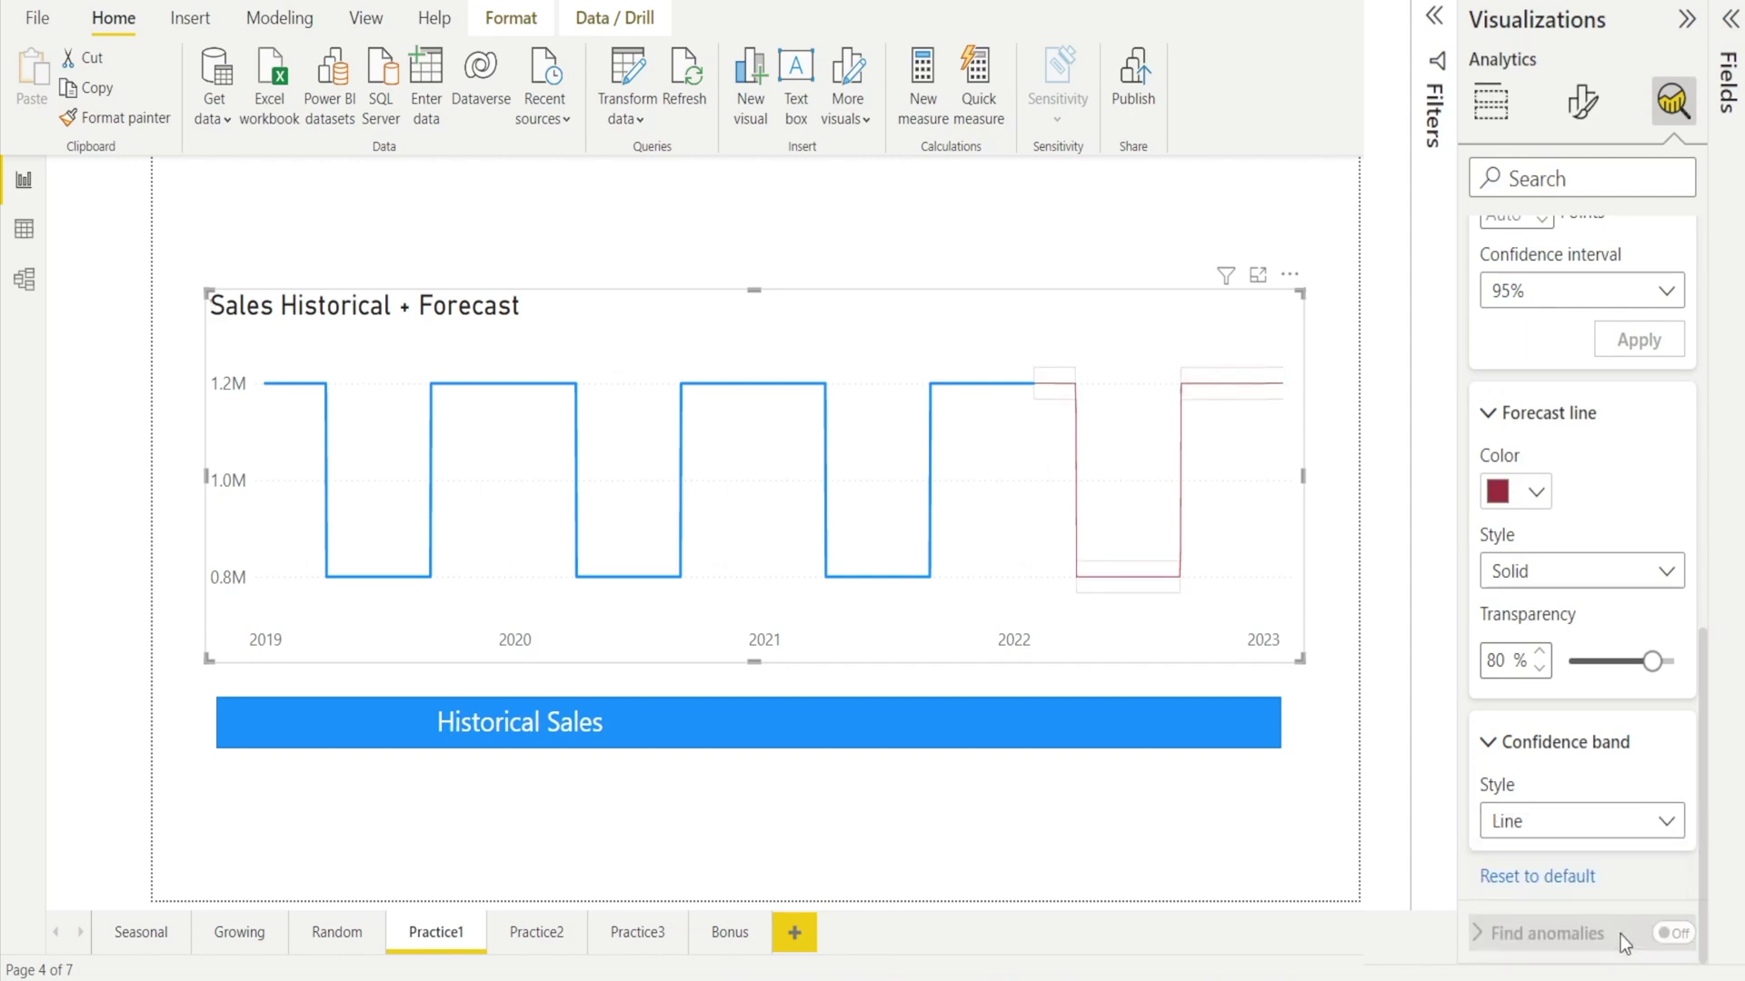
{"action": "left_click", "coordinate": [1671, 822]}
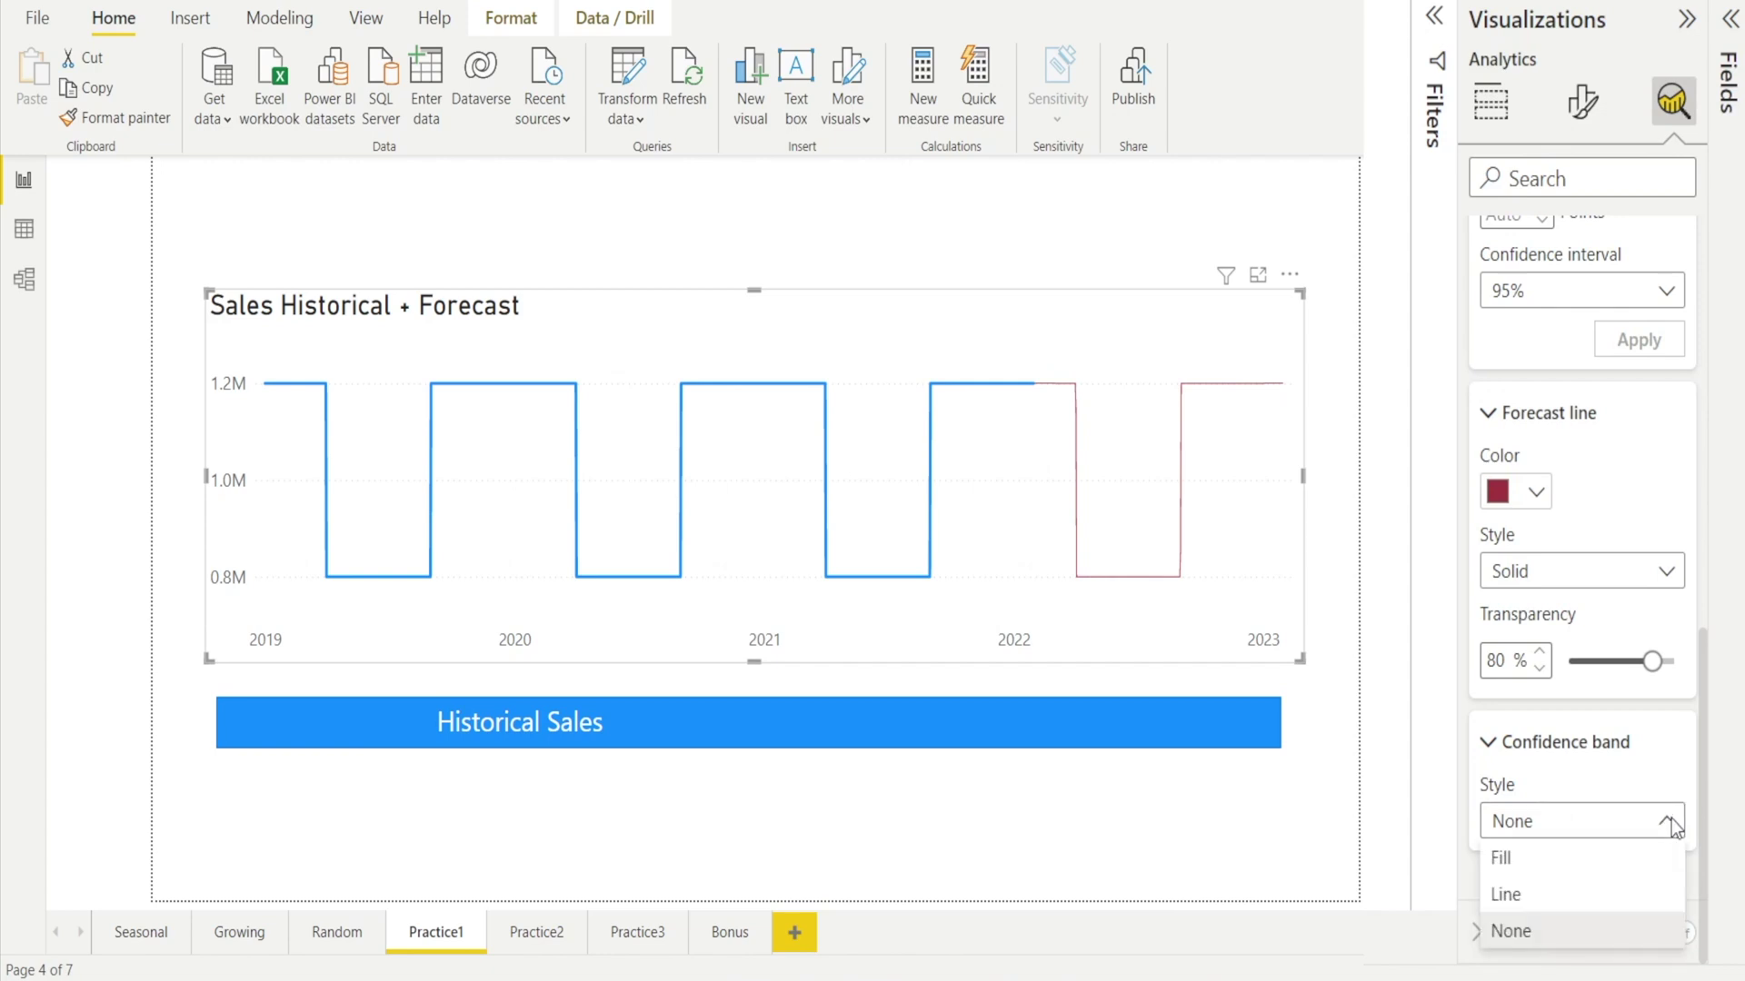
{"action": "left_click", "coordinate": [1641, 861]}
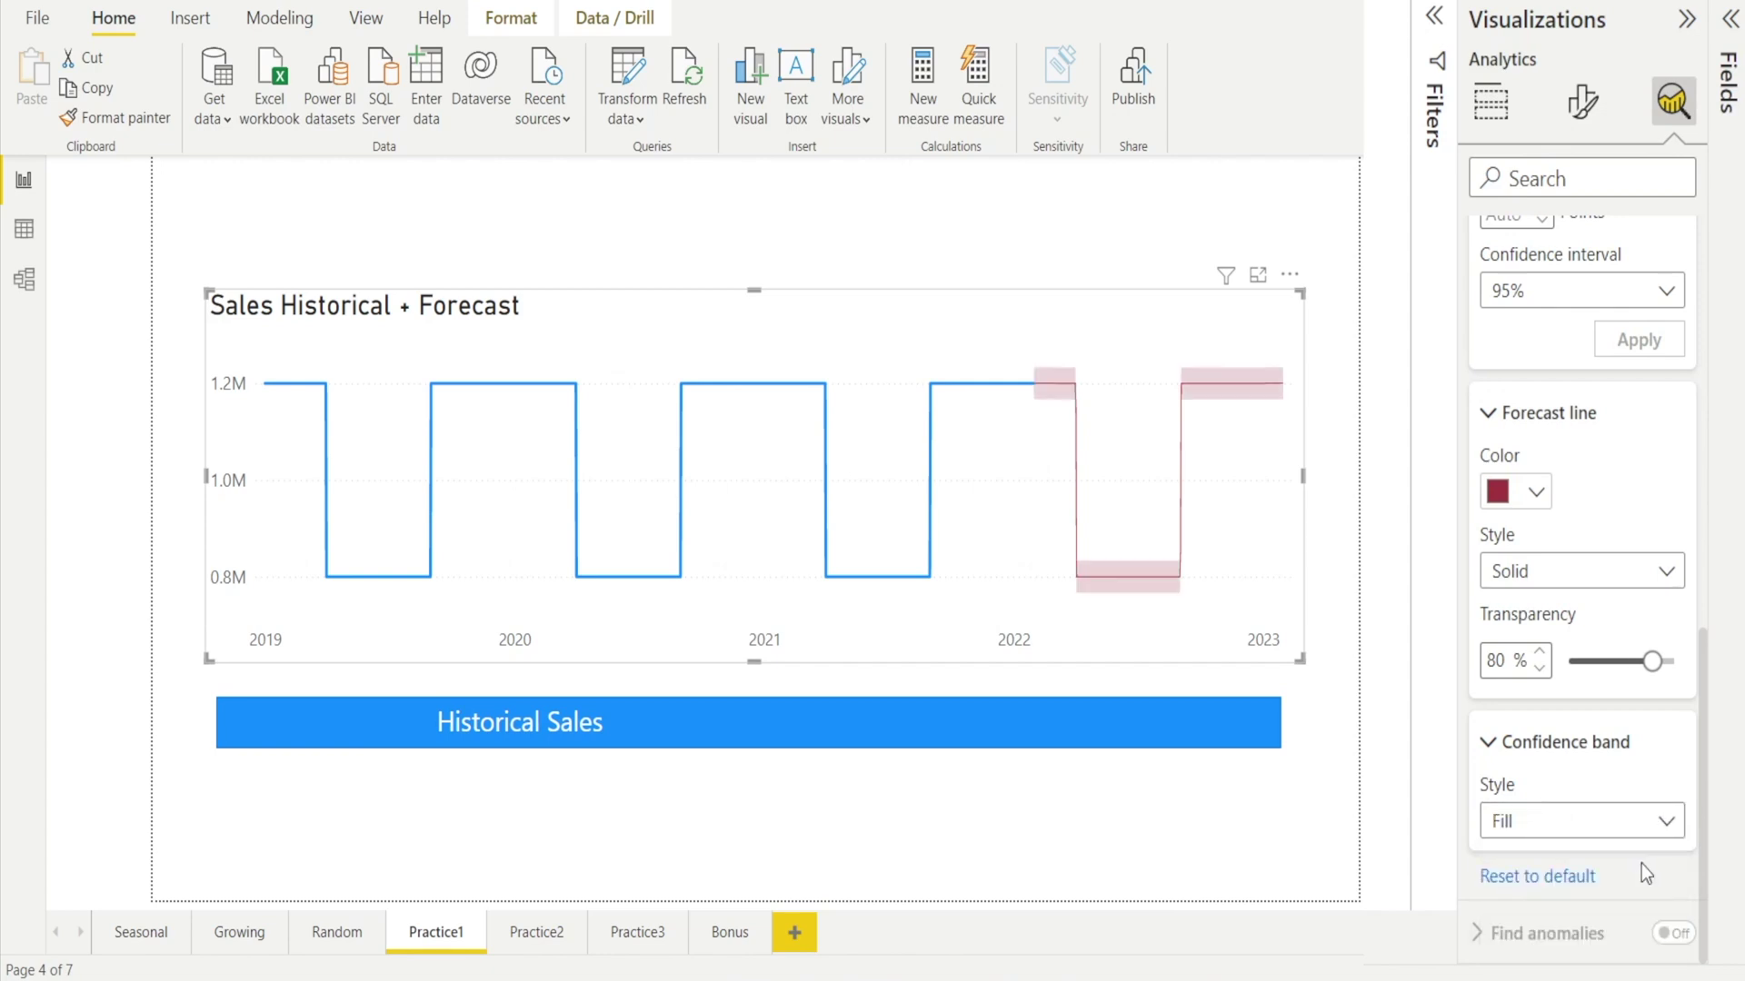
{"action": "left_click", "coordinate": [1225, 716]}
- Shorten the Historical Sales banner to end at 2022, then compare with the Growing page
{"action": "left_click_drag", "start_coordinate": [1281, 724], "coordinate": [1033, 722]}
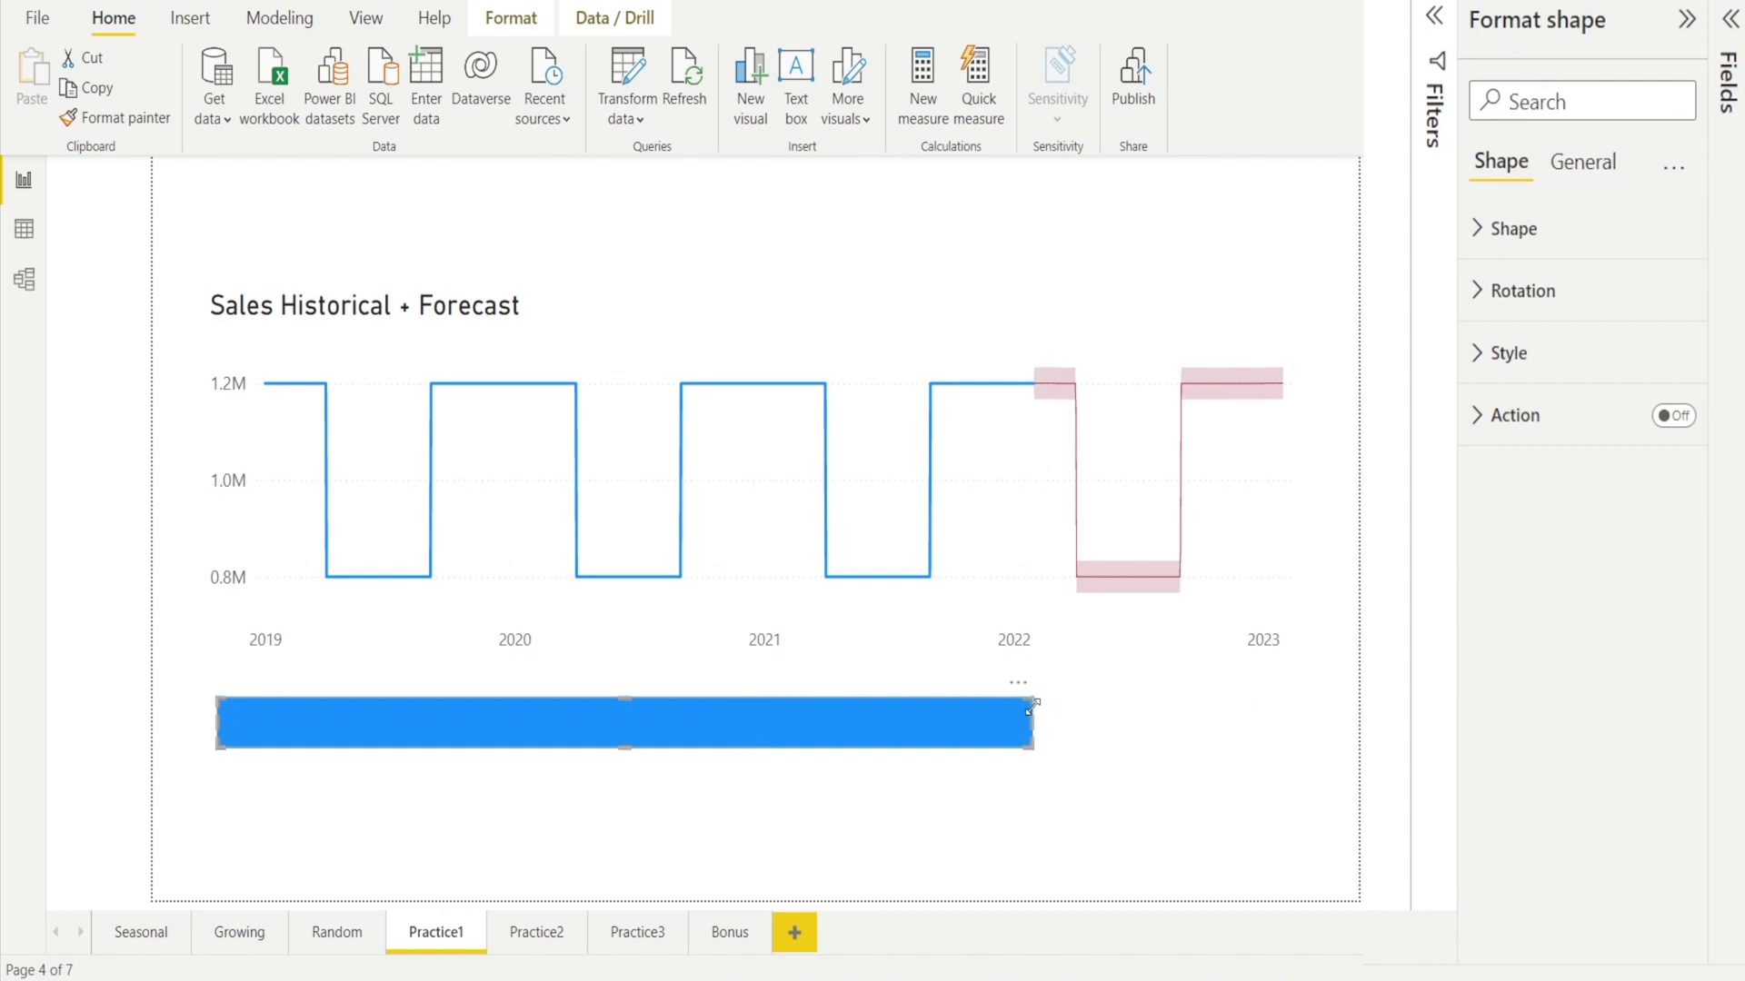
{"action": "left_click", "coordinate": [1043, 808]}
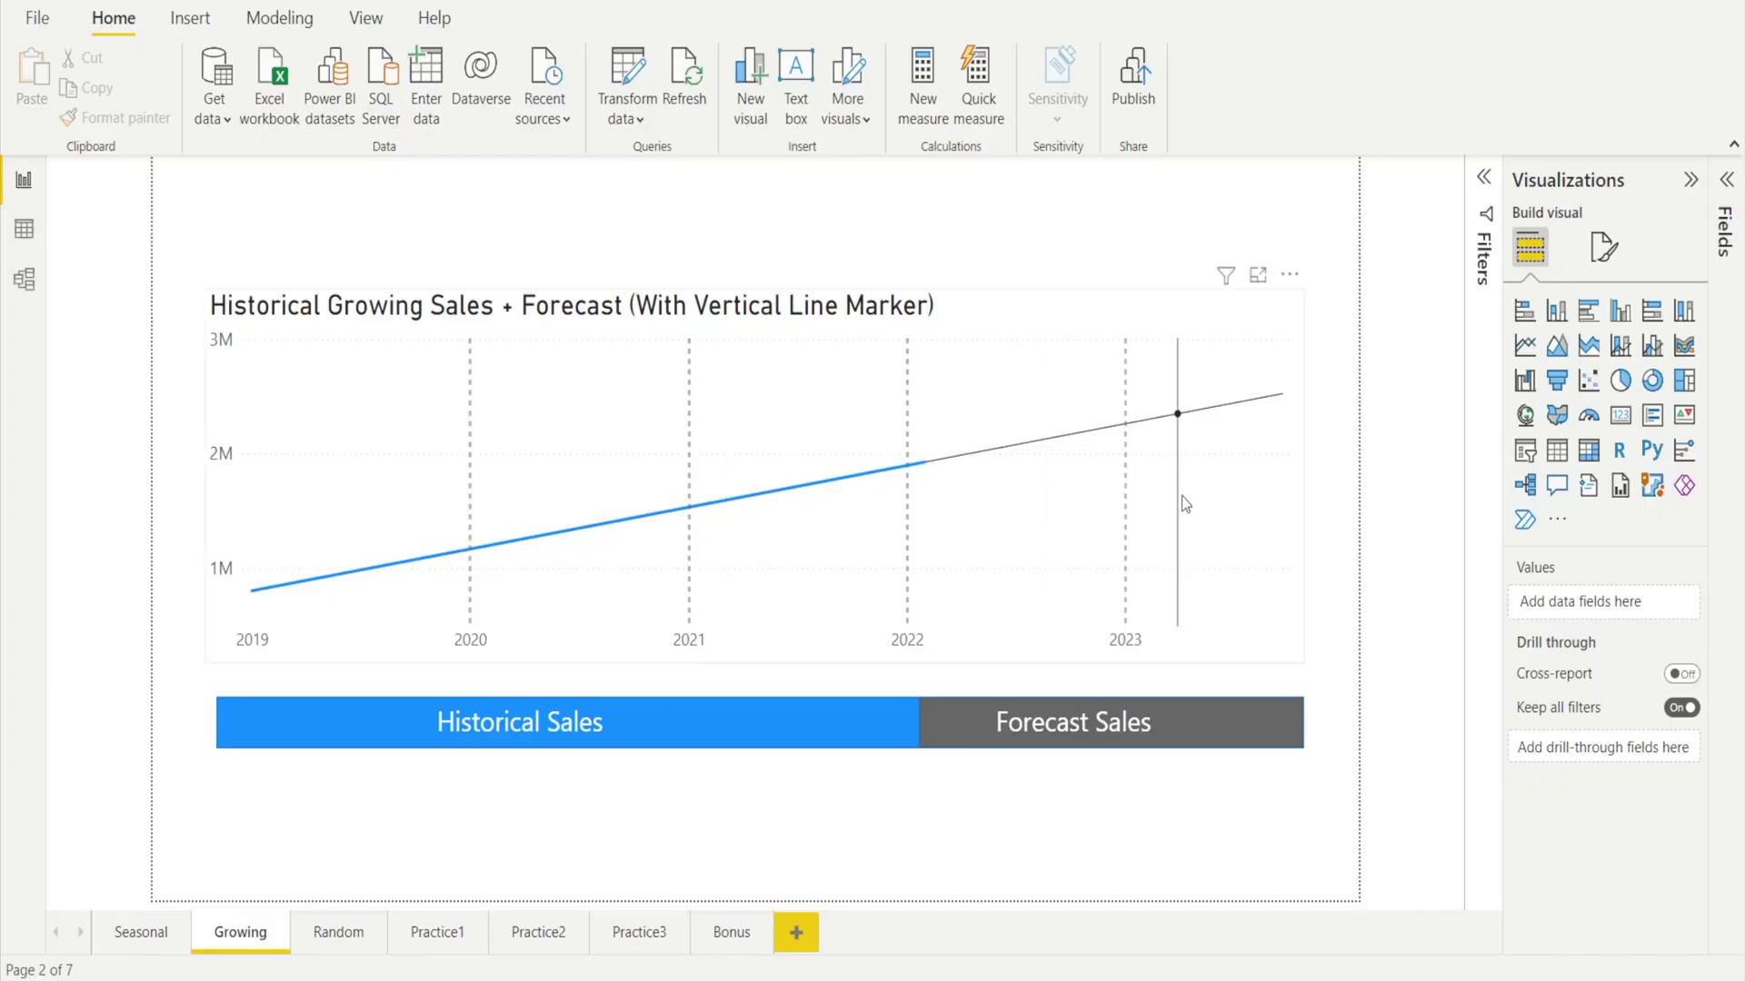
{"action": "mouse_move", "coordinate": [1134, 495]}
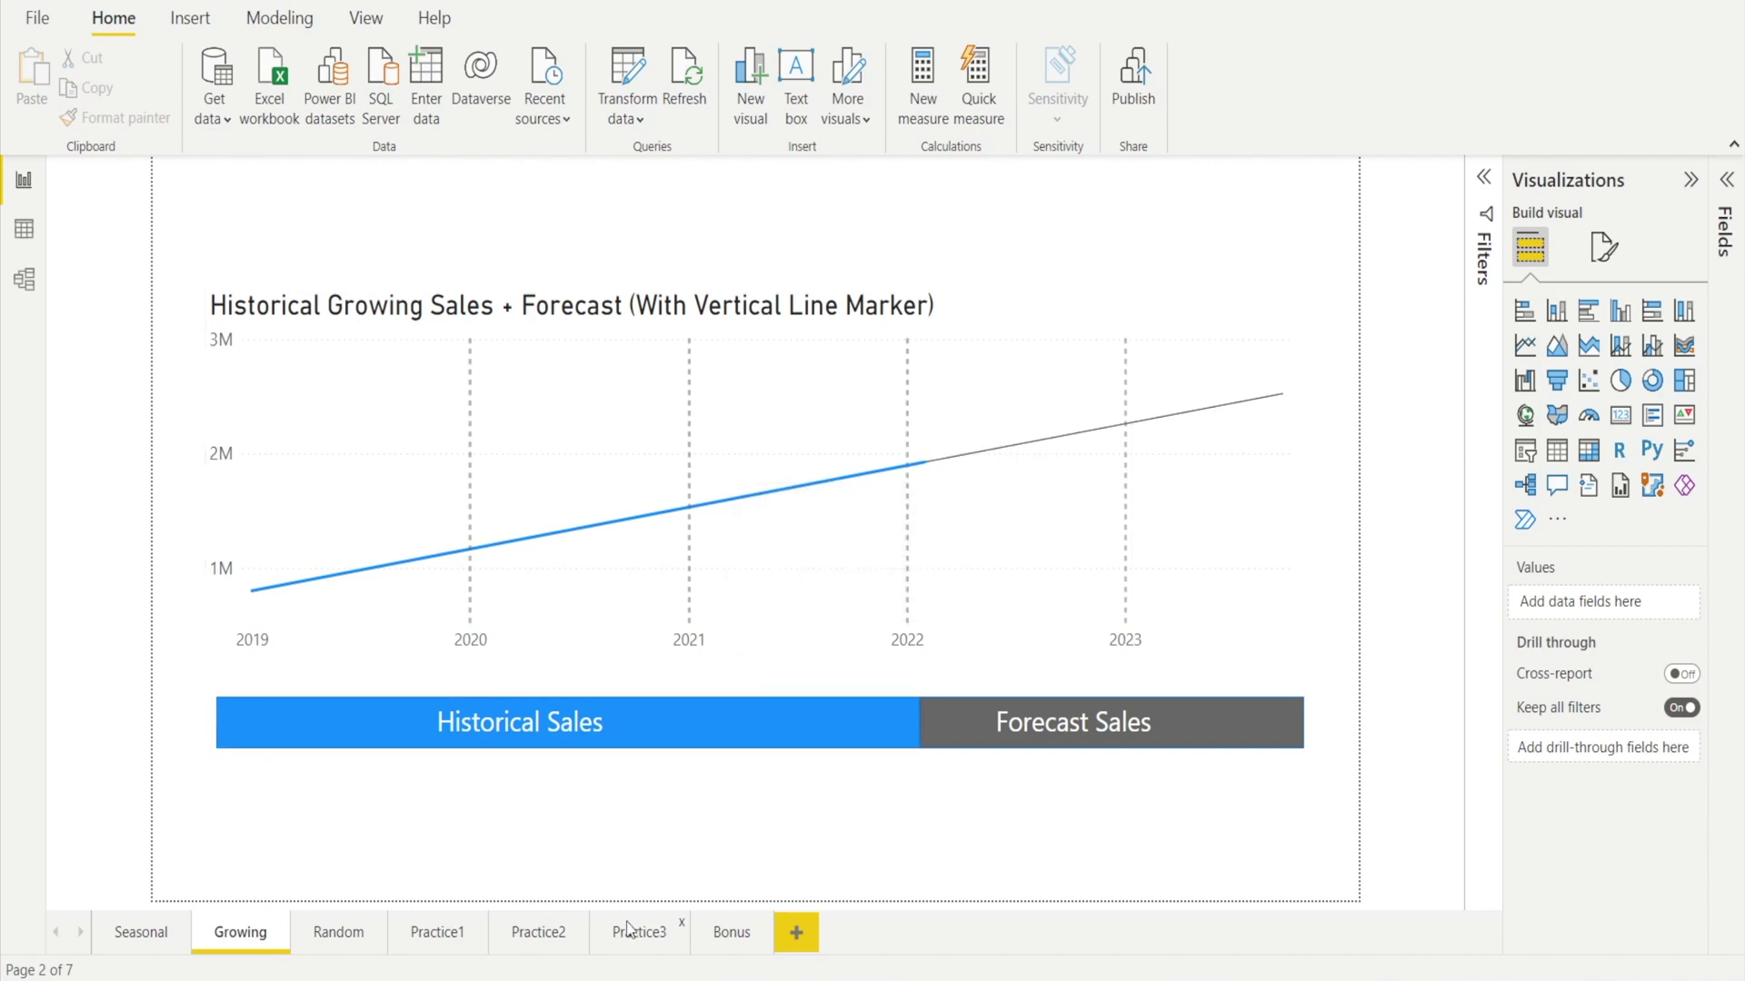
- On Practice2, turn on the forecast for the sales line chart
{"action": "left_click", "coordinate": [560, 939]}
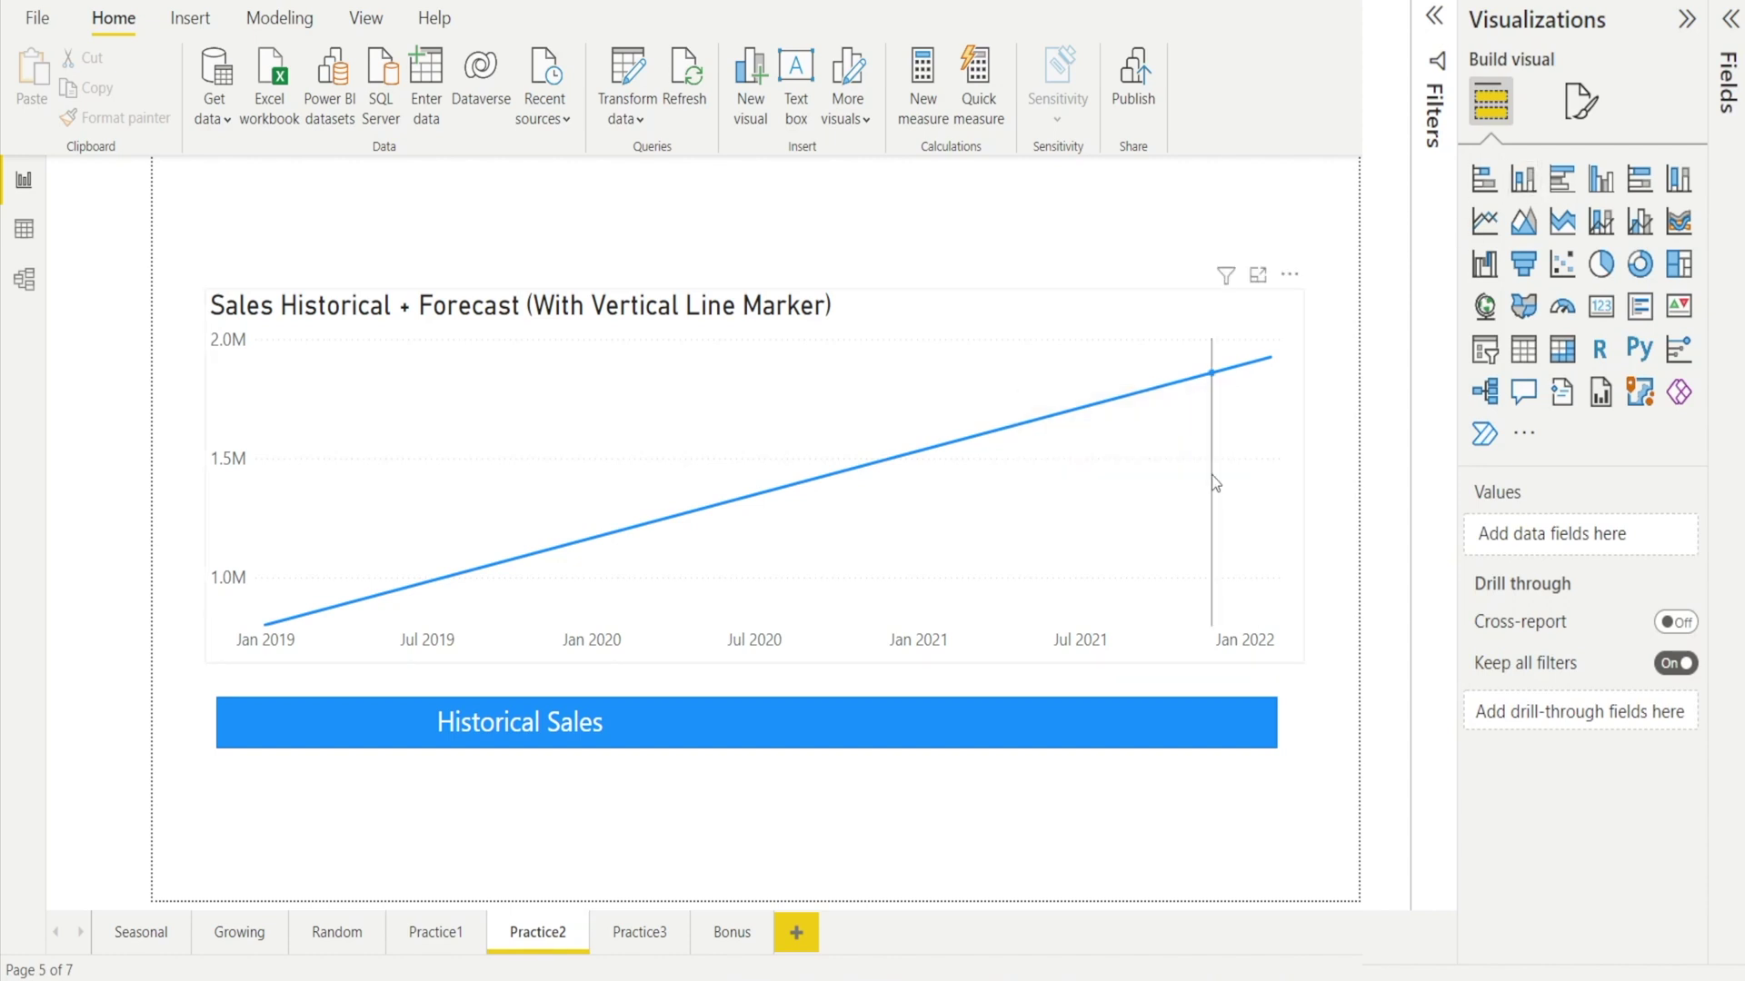
{"action": "left_click", "coordinate": [1212, 475]}
{"action": "left_click", "coordinate": [1674, 102]}
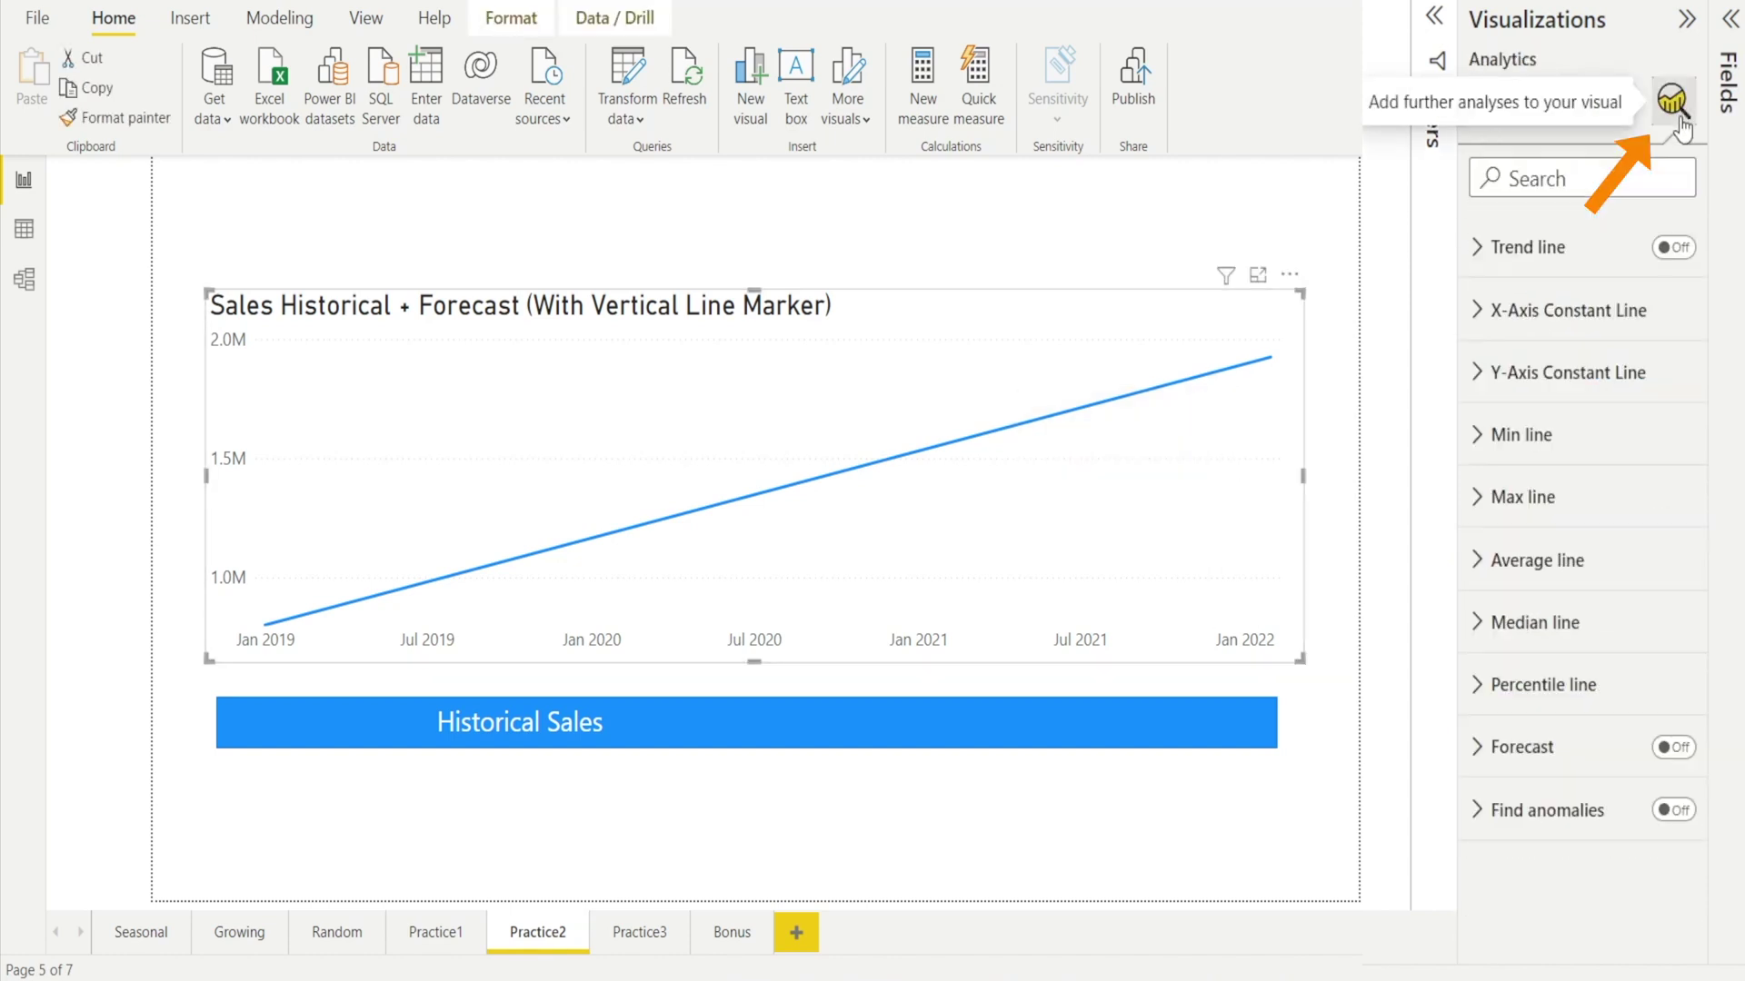
{"action": "left_click", "coordinate": [1681, 751]}
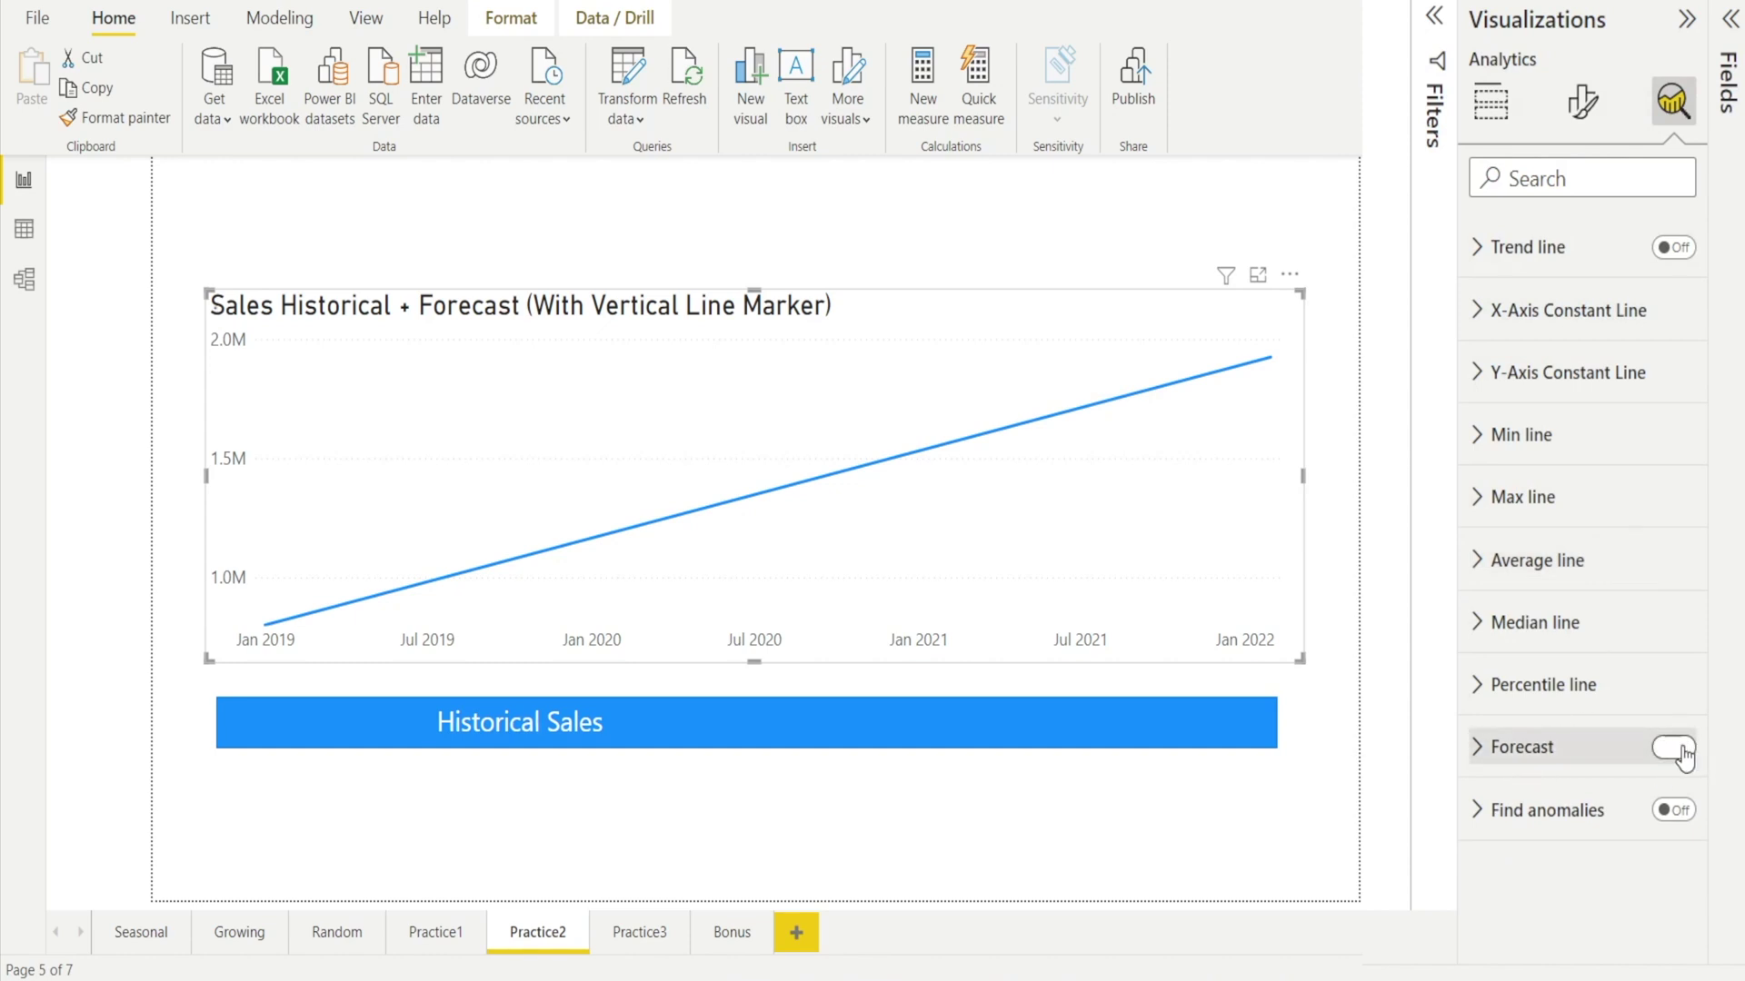
{"action": "left_click", "coordinate": [1493, 758]}
{"action": "scroll", "coordinate": [1491, 747], "scroll_direction": "down", "scroll_amount": 2}
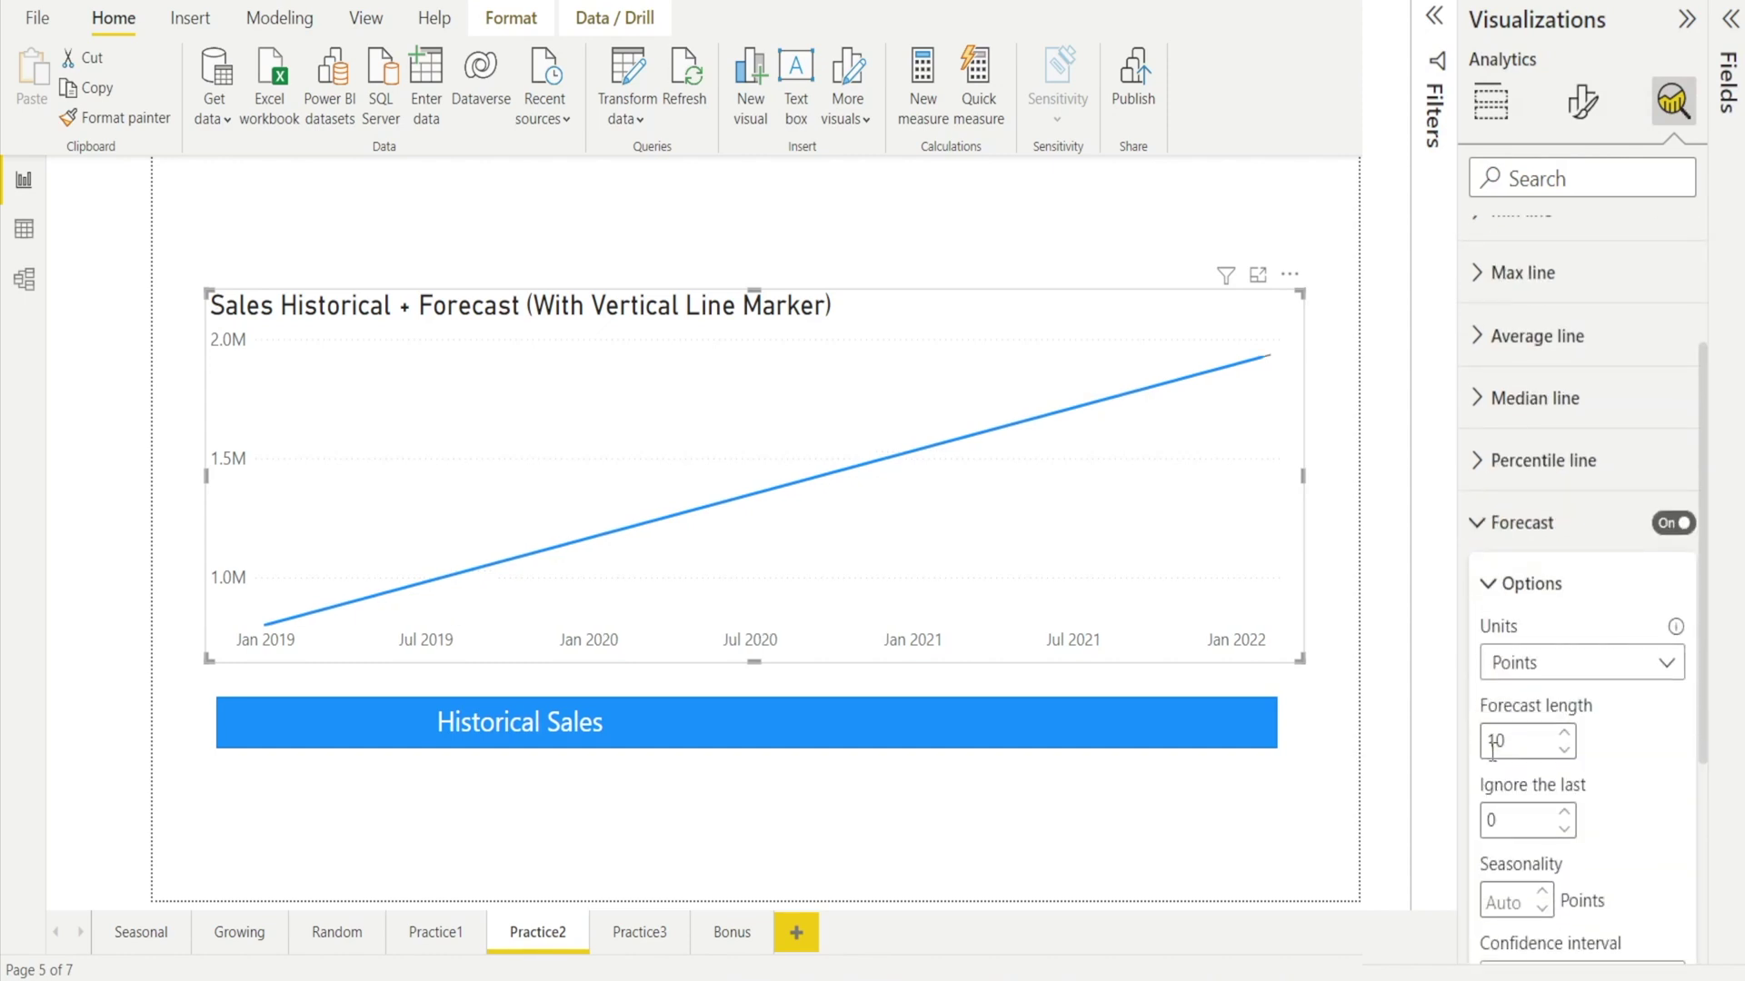
- Set the forecast to Years units with length 1 and apply it
{"action": "left_click", "coordinate": [1670, 665]}
{"action": "left_click", "coordinate": [1612, 709]}
{"action": "double_click", "coordinate": [1513, 741]}
{"action": "type", "text": "1"}
{"action": "scroll", "coordinate": [1621, 803], "scroll_direction": "down", "scroll_amount": 3}
{"action": "left_click", "coordinate": [1622, 803]}
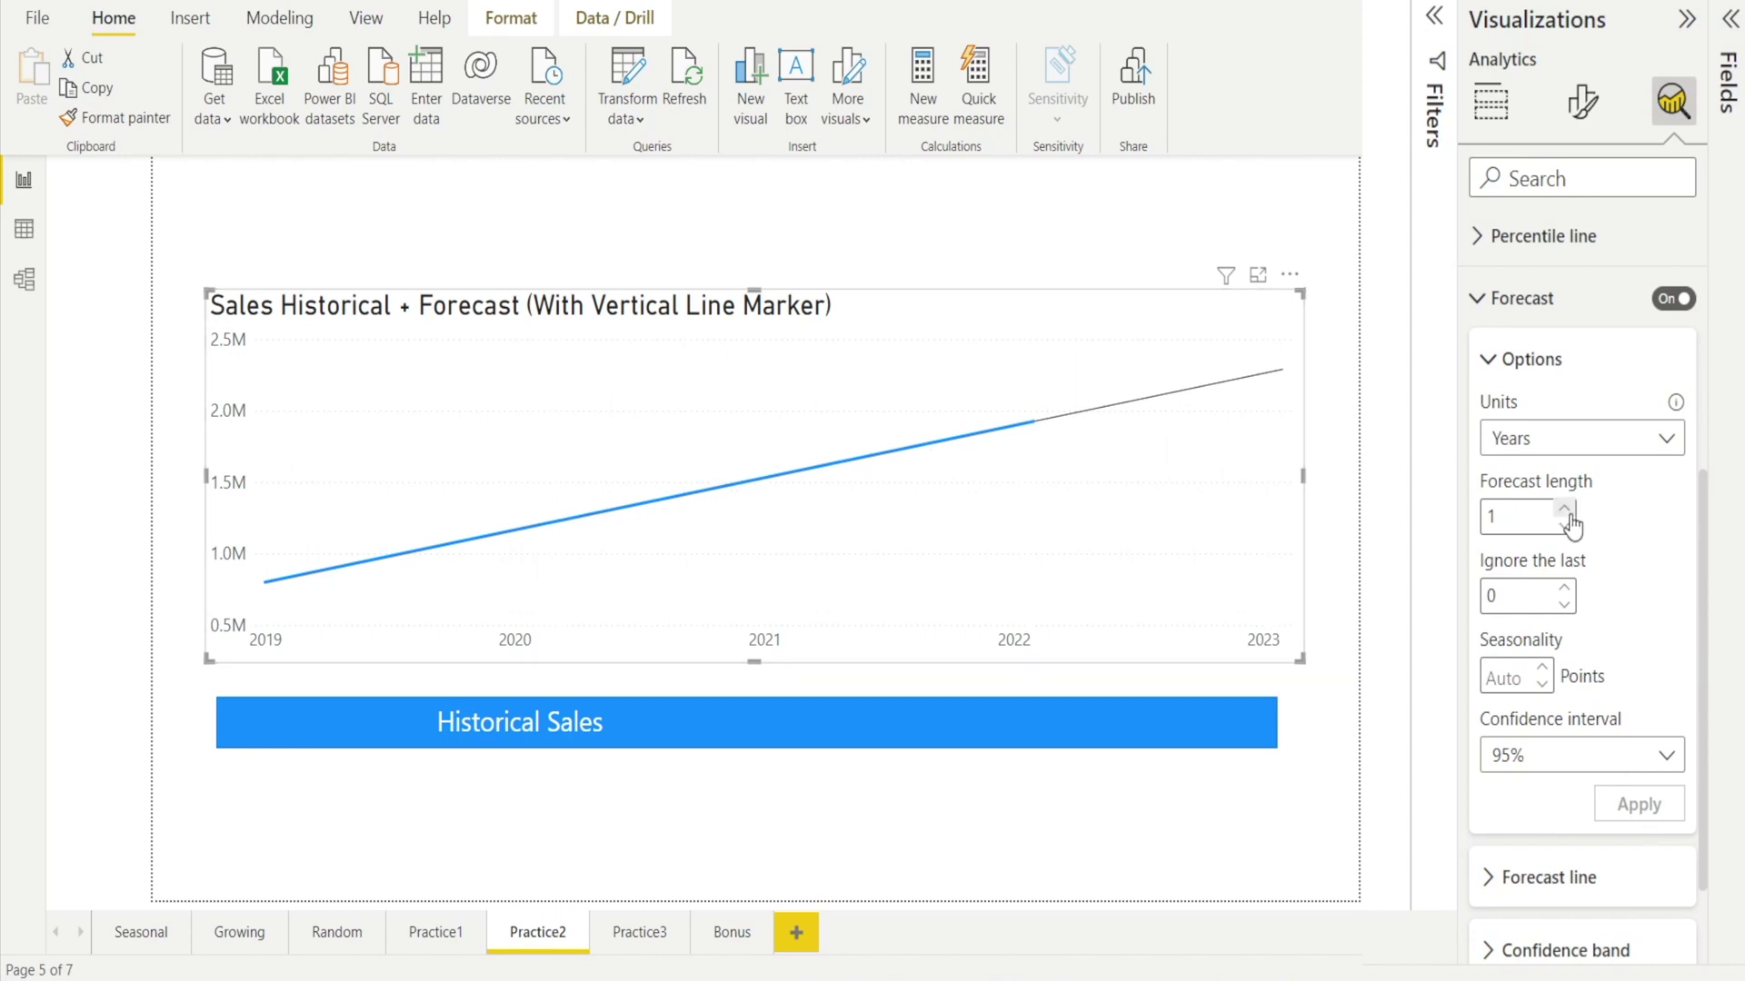
- Add a new X-axis constant line to the Practice2 chart
{"action": "scroll", "coordinate": [1490, 563], "scroll_direction": "up", "scroll_amount": 5}
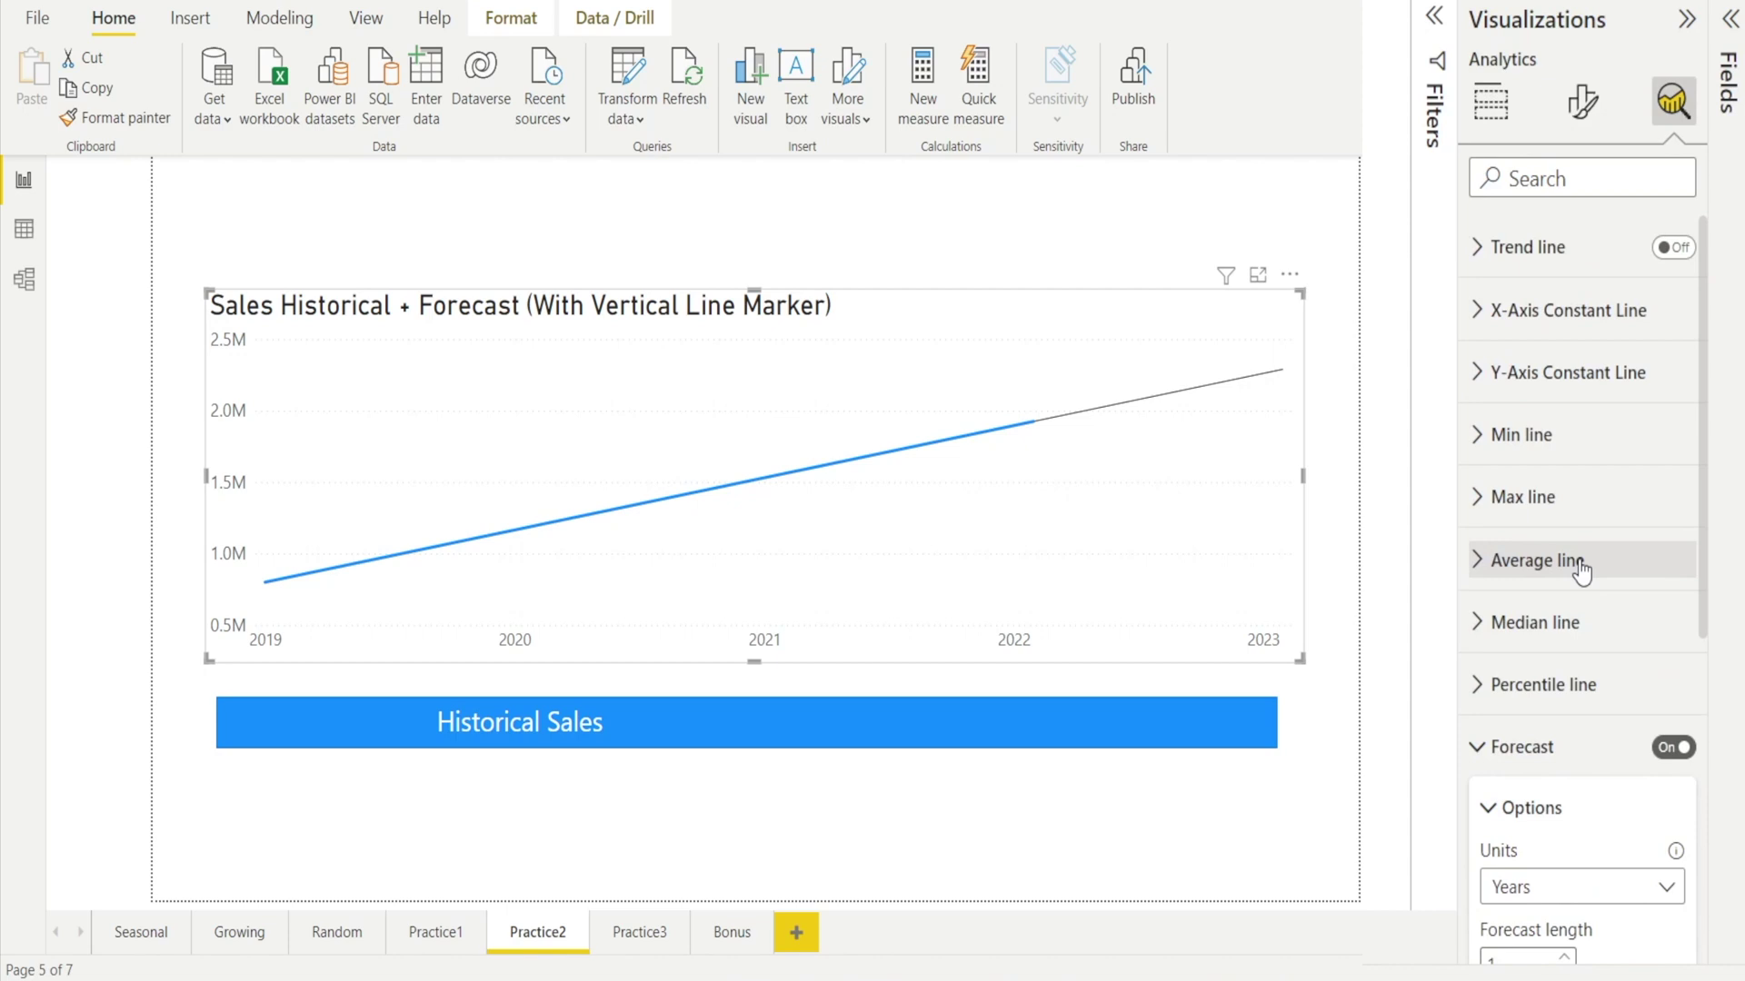
{"action": "left_click", "coordinate": [1479, 312]}
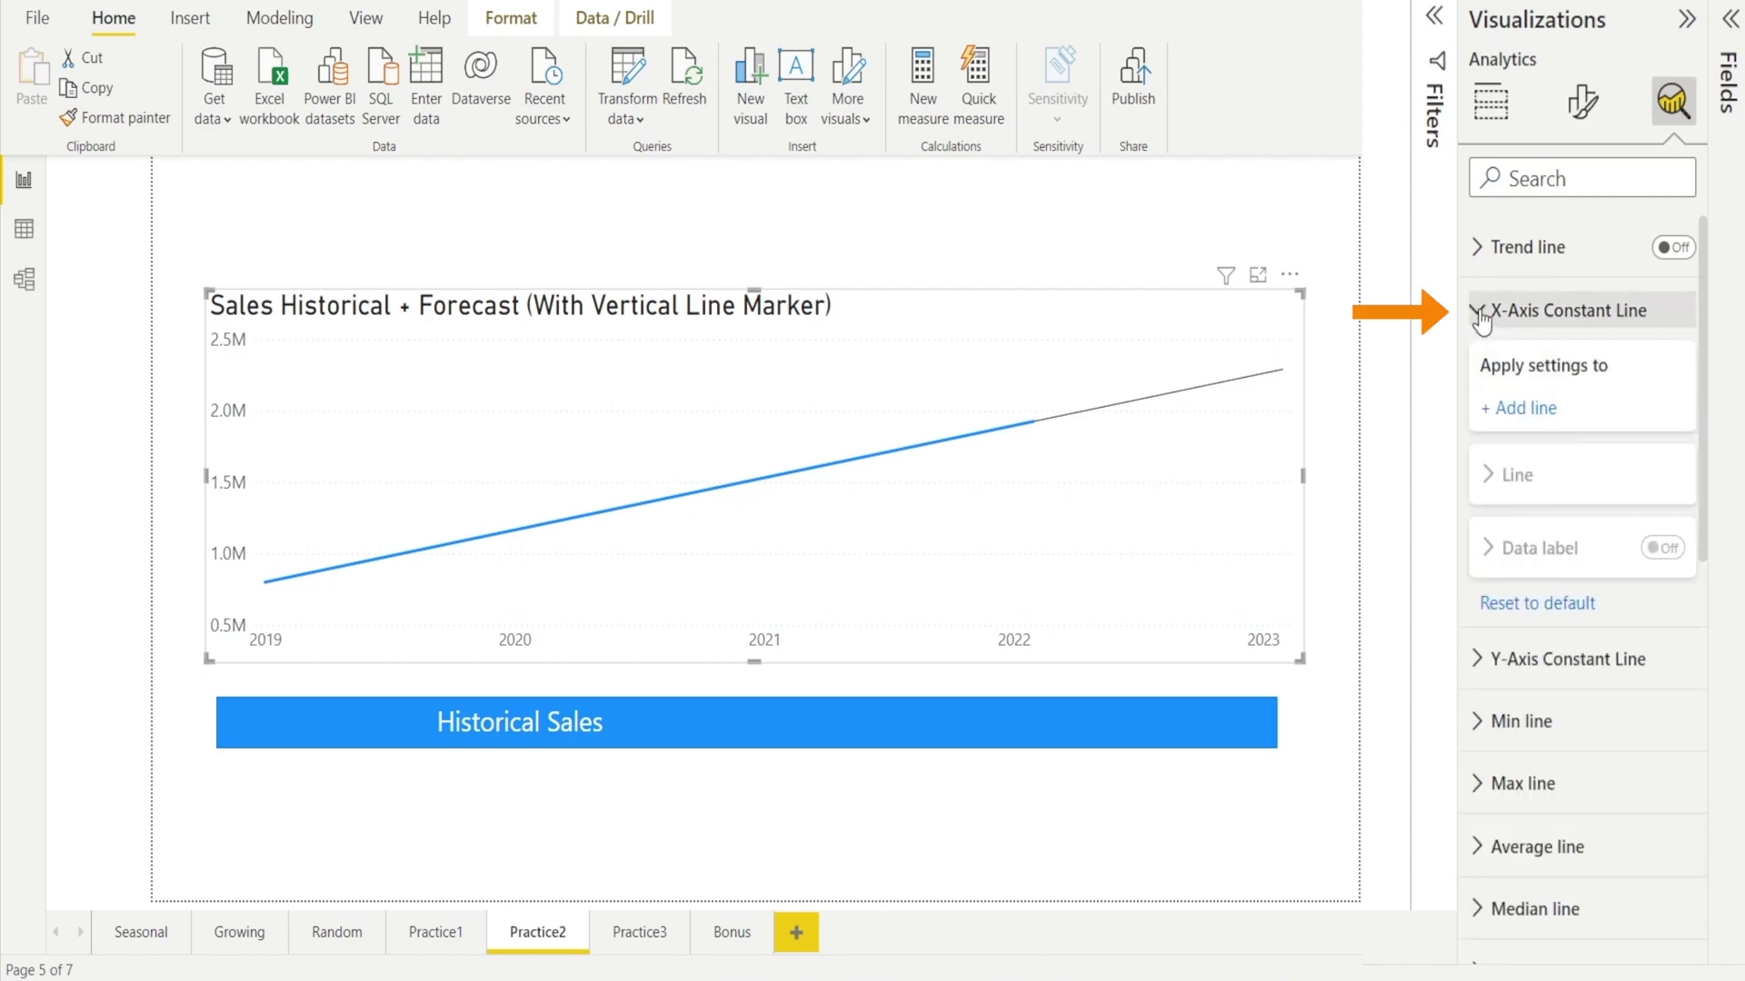
{"action": "left_click", "coordinate": [1507, 411]}
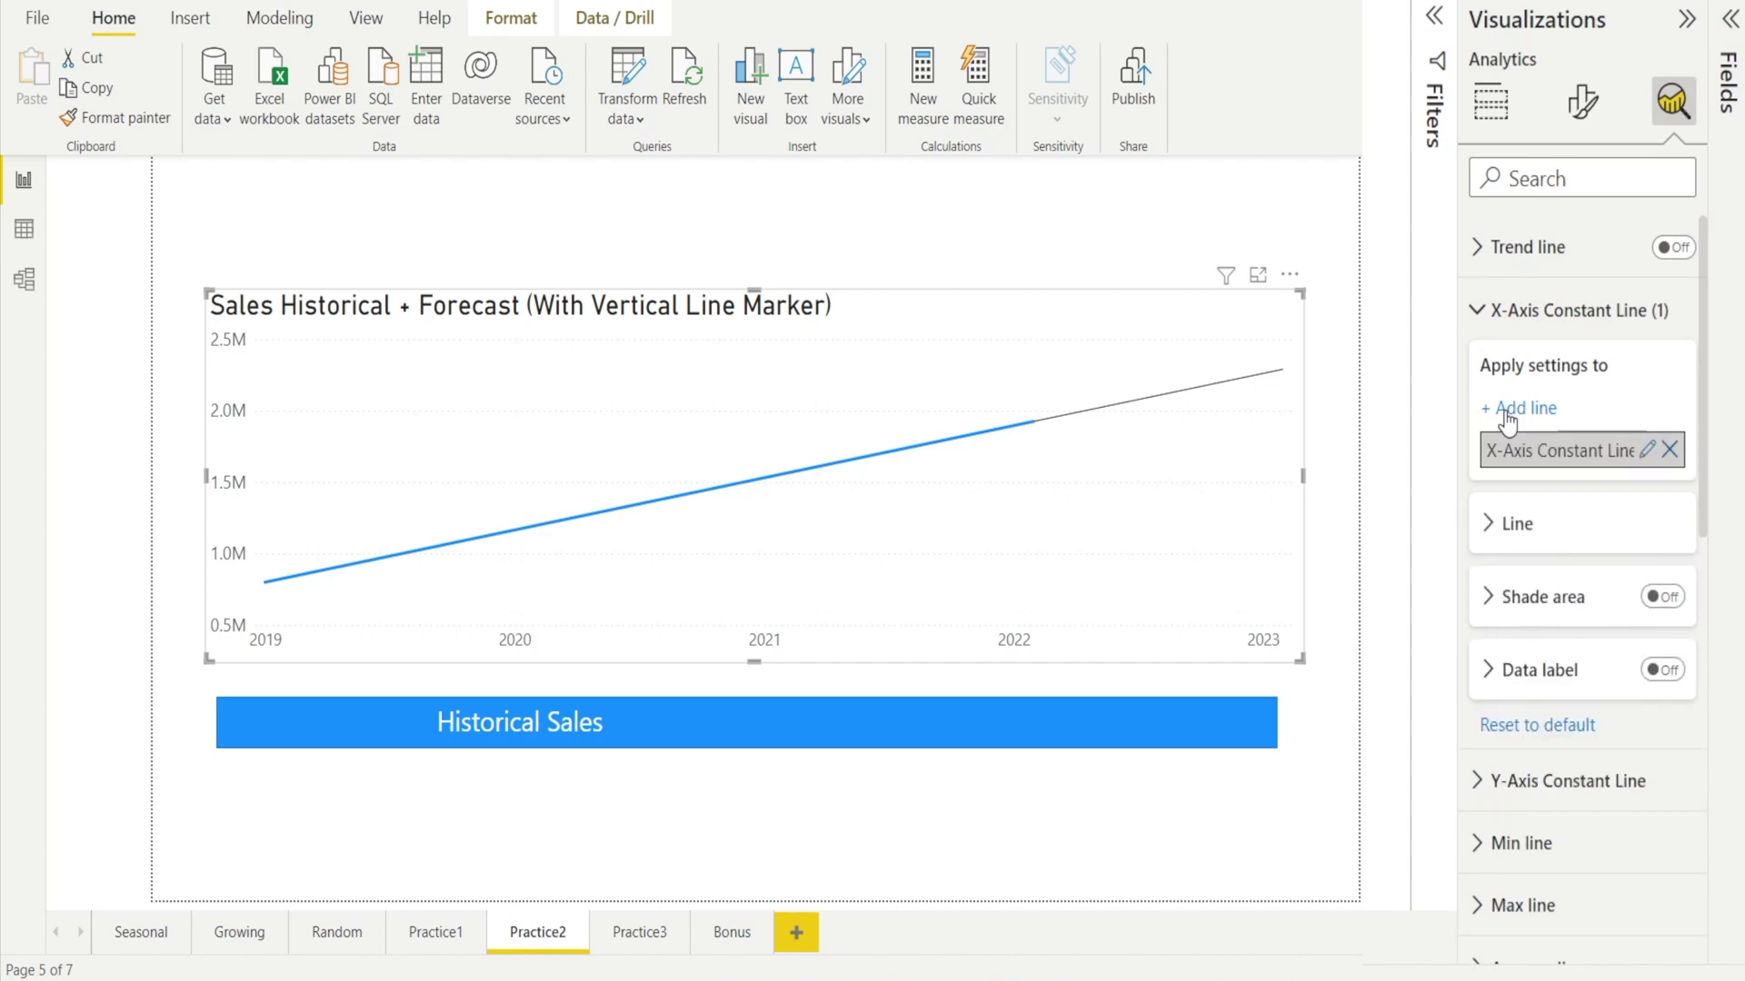
{"action": "left_click", "coordinate": [1497, 525]}
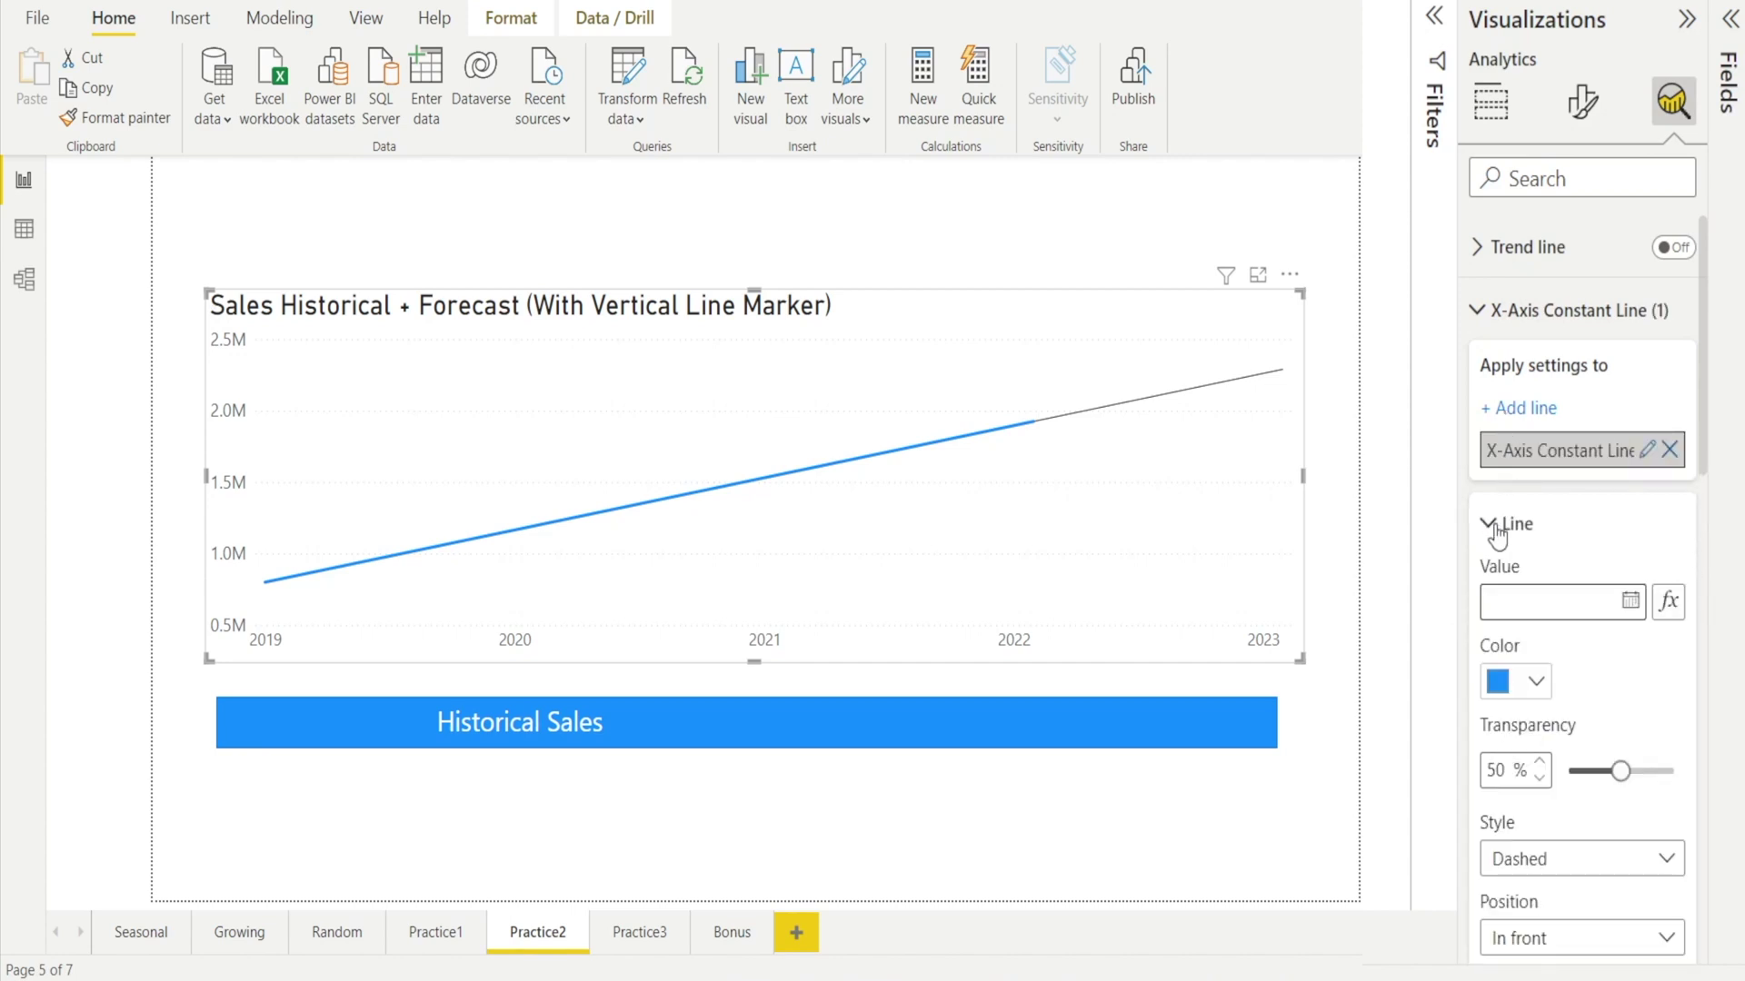
- Set the constant line's value to 1/01/2022 and keep its Dashed style
{"action": "scroll", "coordinate": [1615, 495], "scroll_direction": "down", "scroll_amount": 1}
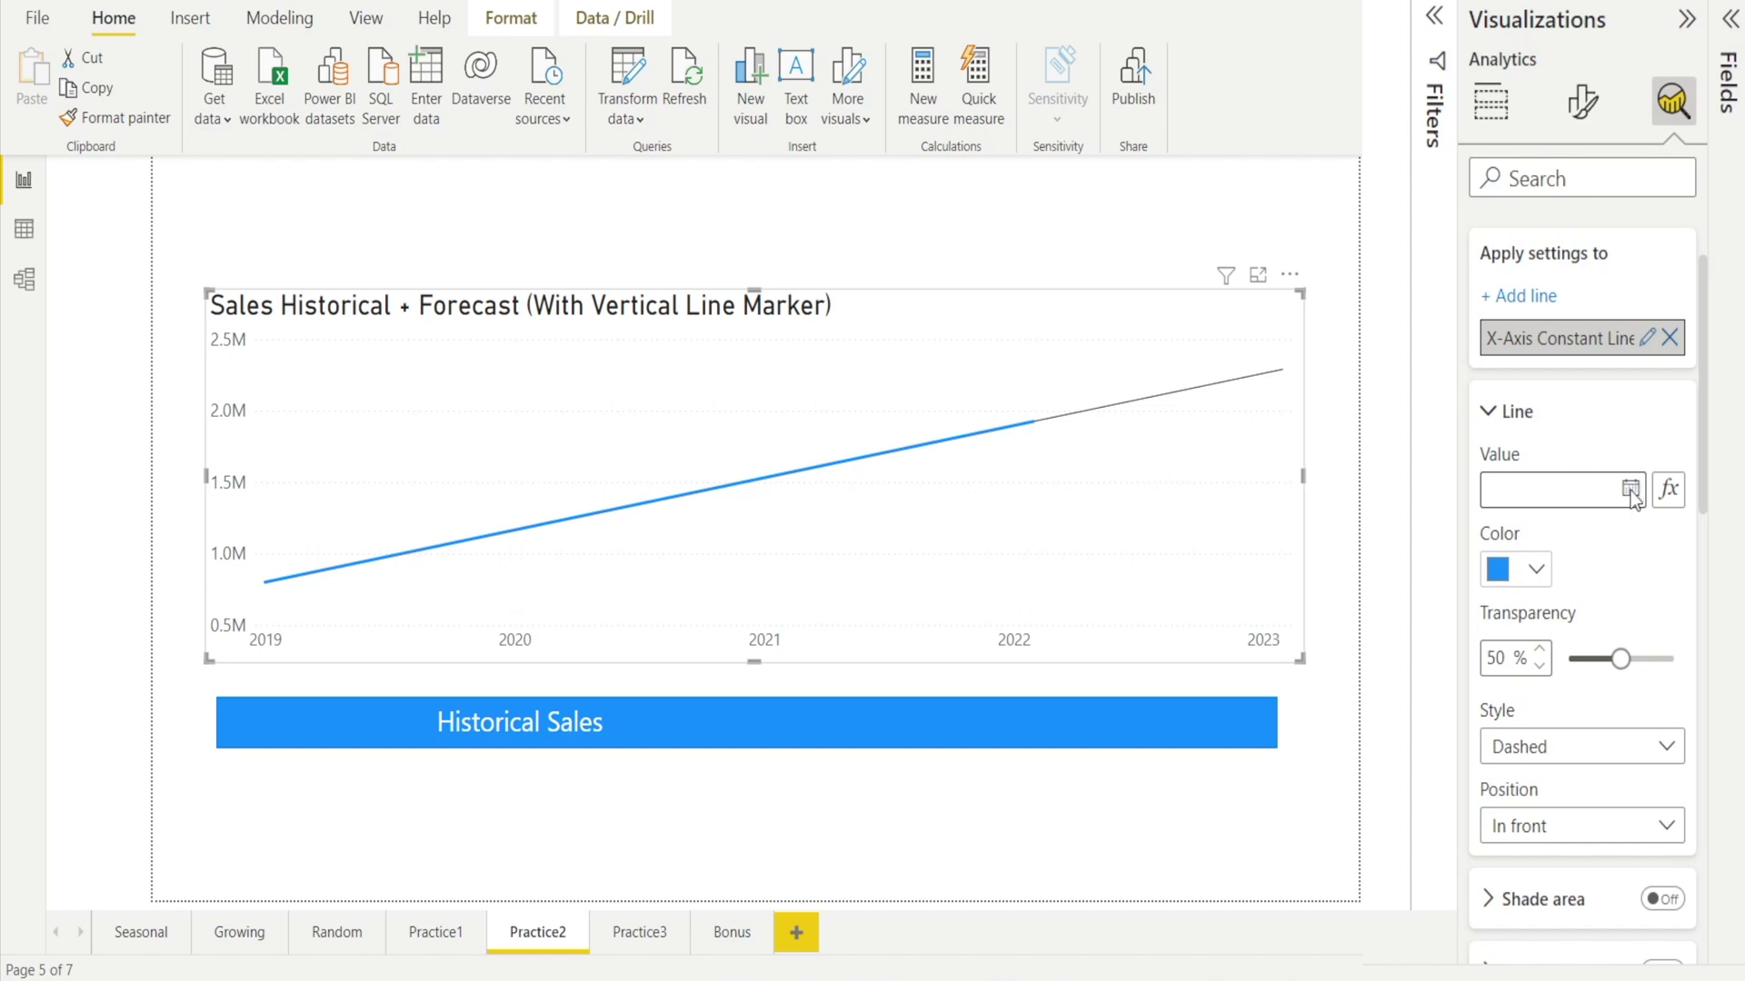
{"action": "left_click", "coordinate": [1631, 494]}
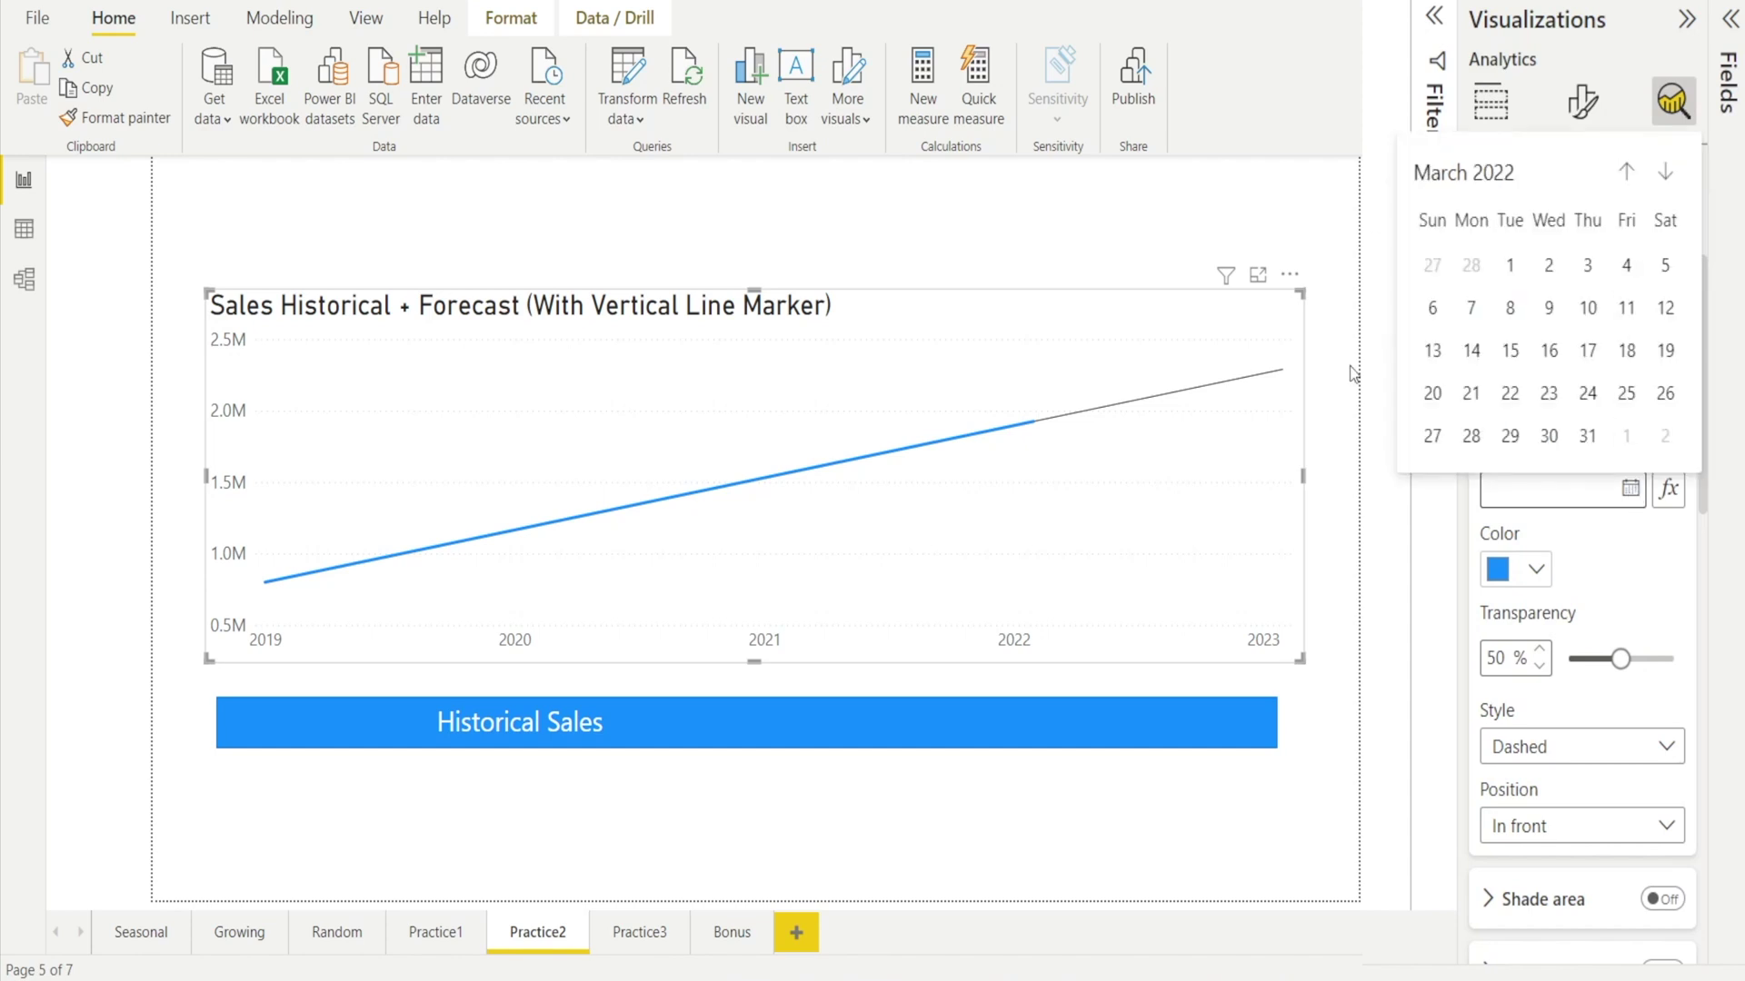
{"action": "left_click", "coordinate": [1626, 172]}
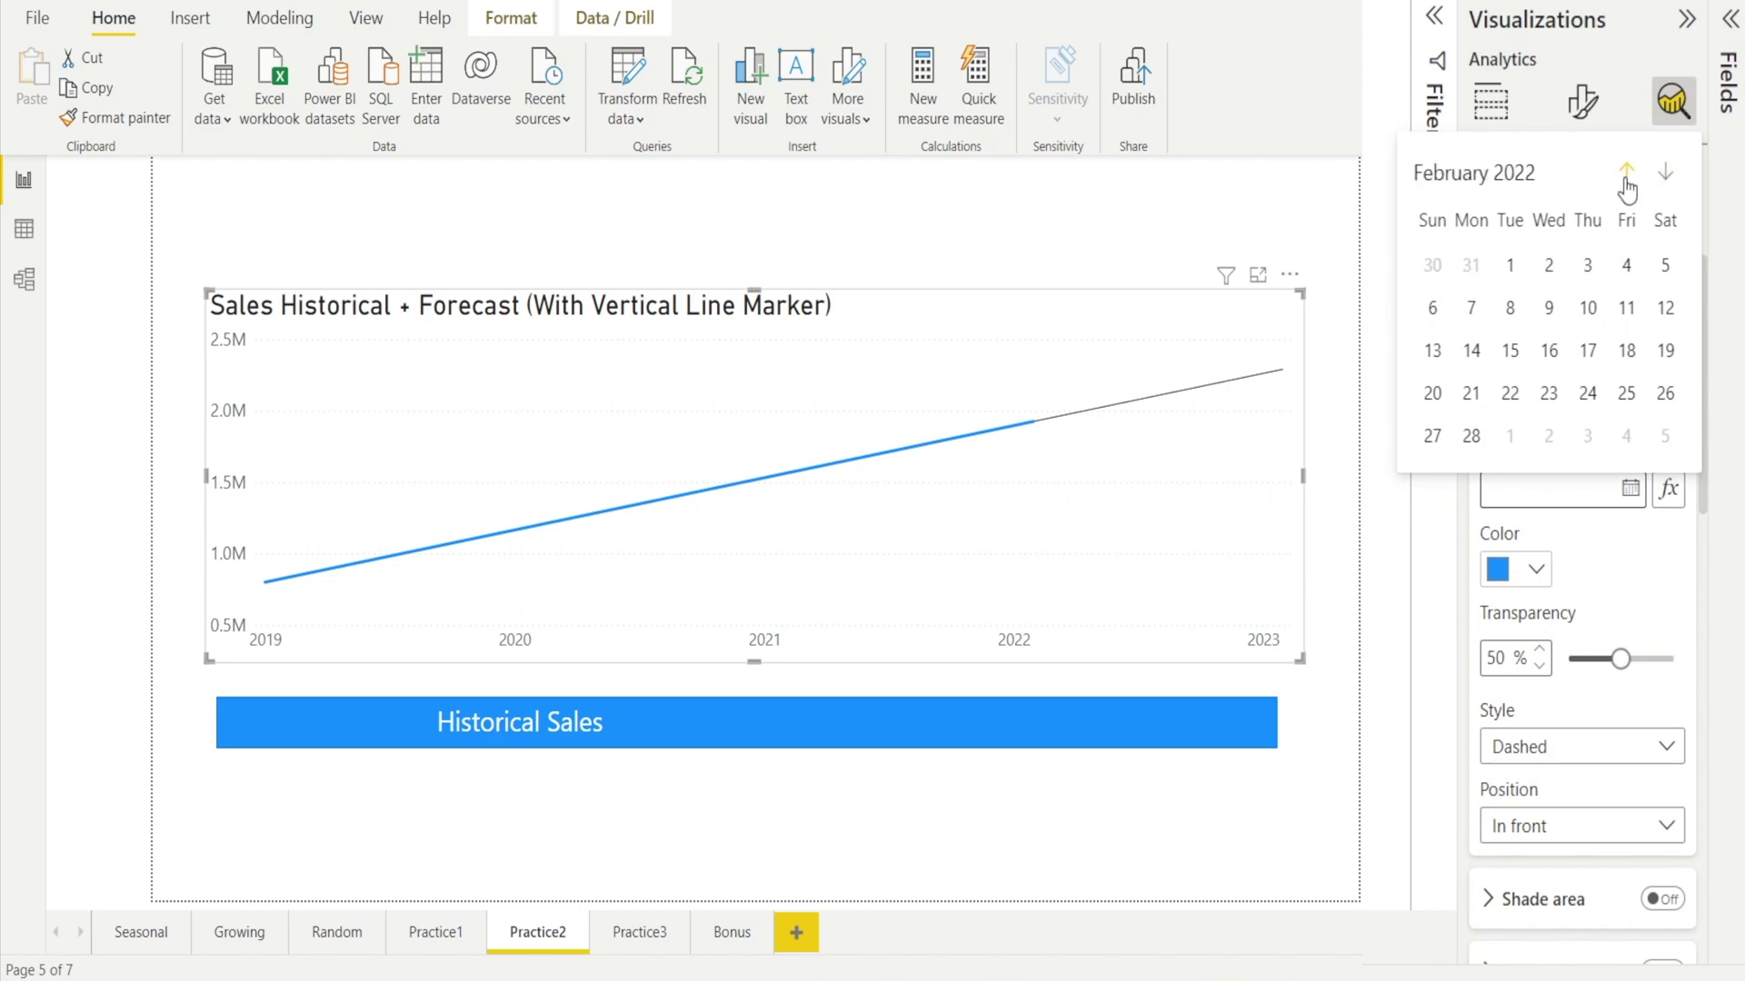
{"action": "left_click", "coordinate": [1625, 180]}
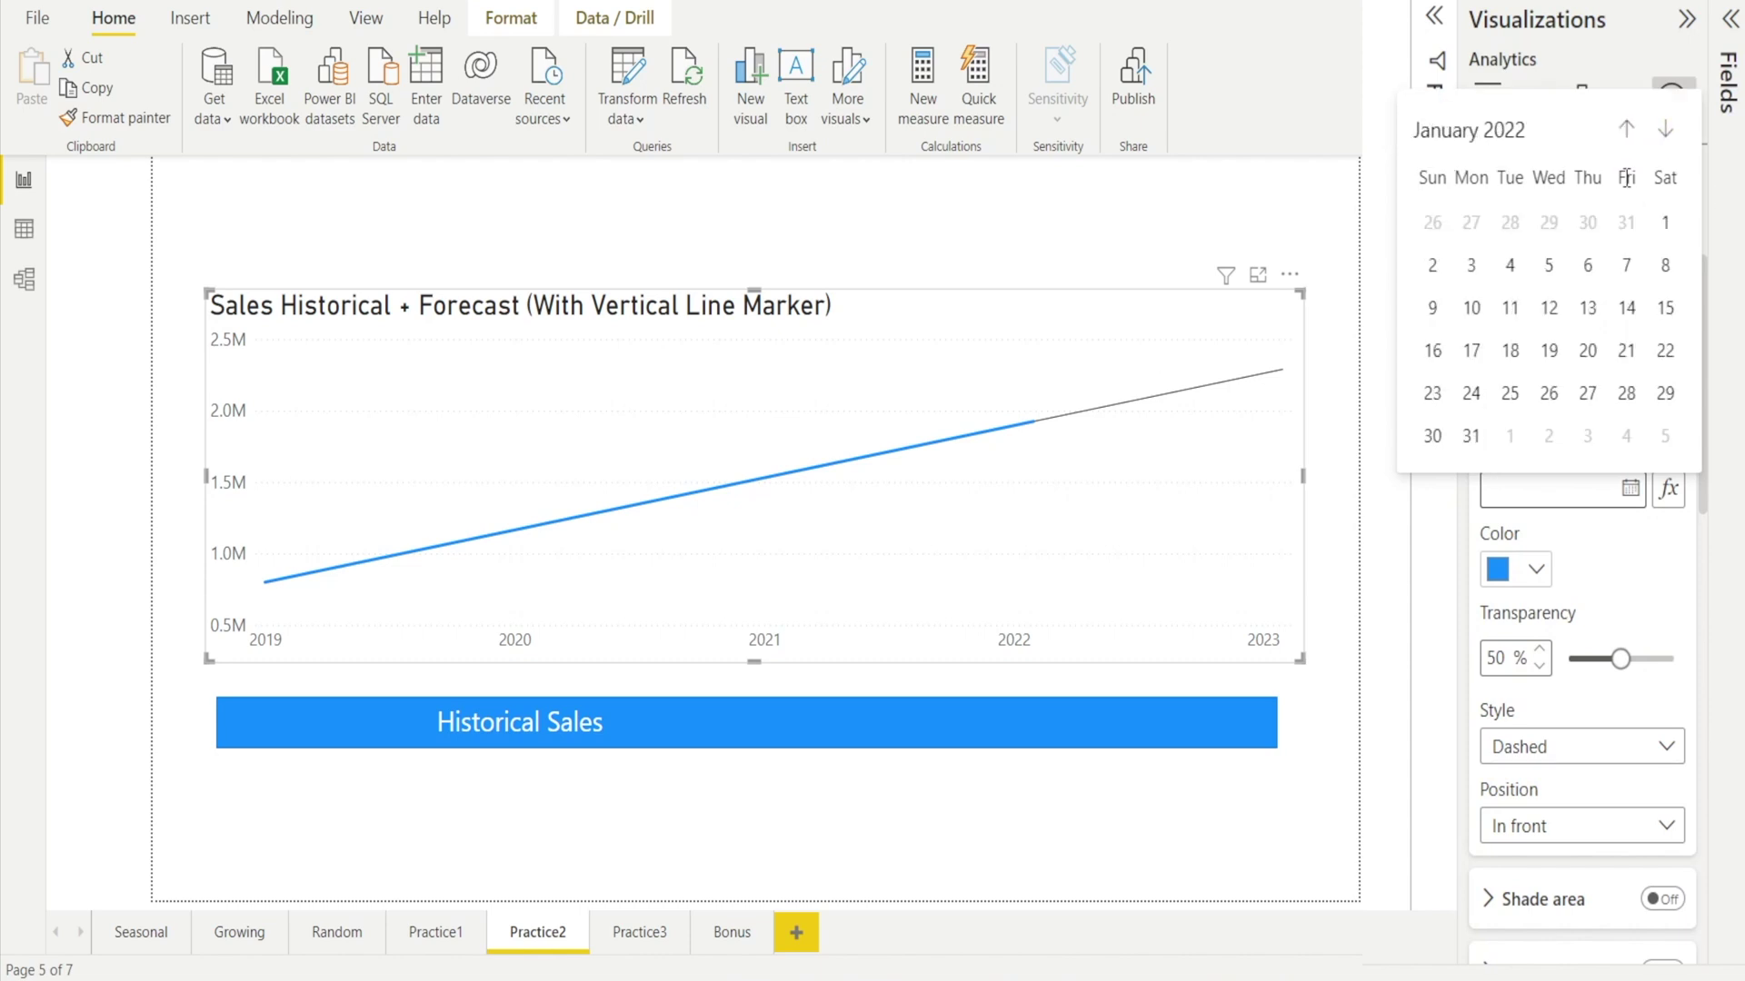
{"action": "left_click", "coordinate": [1665, 229]}
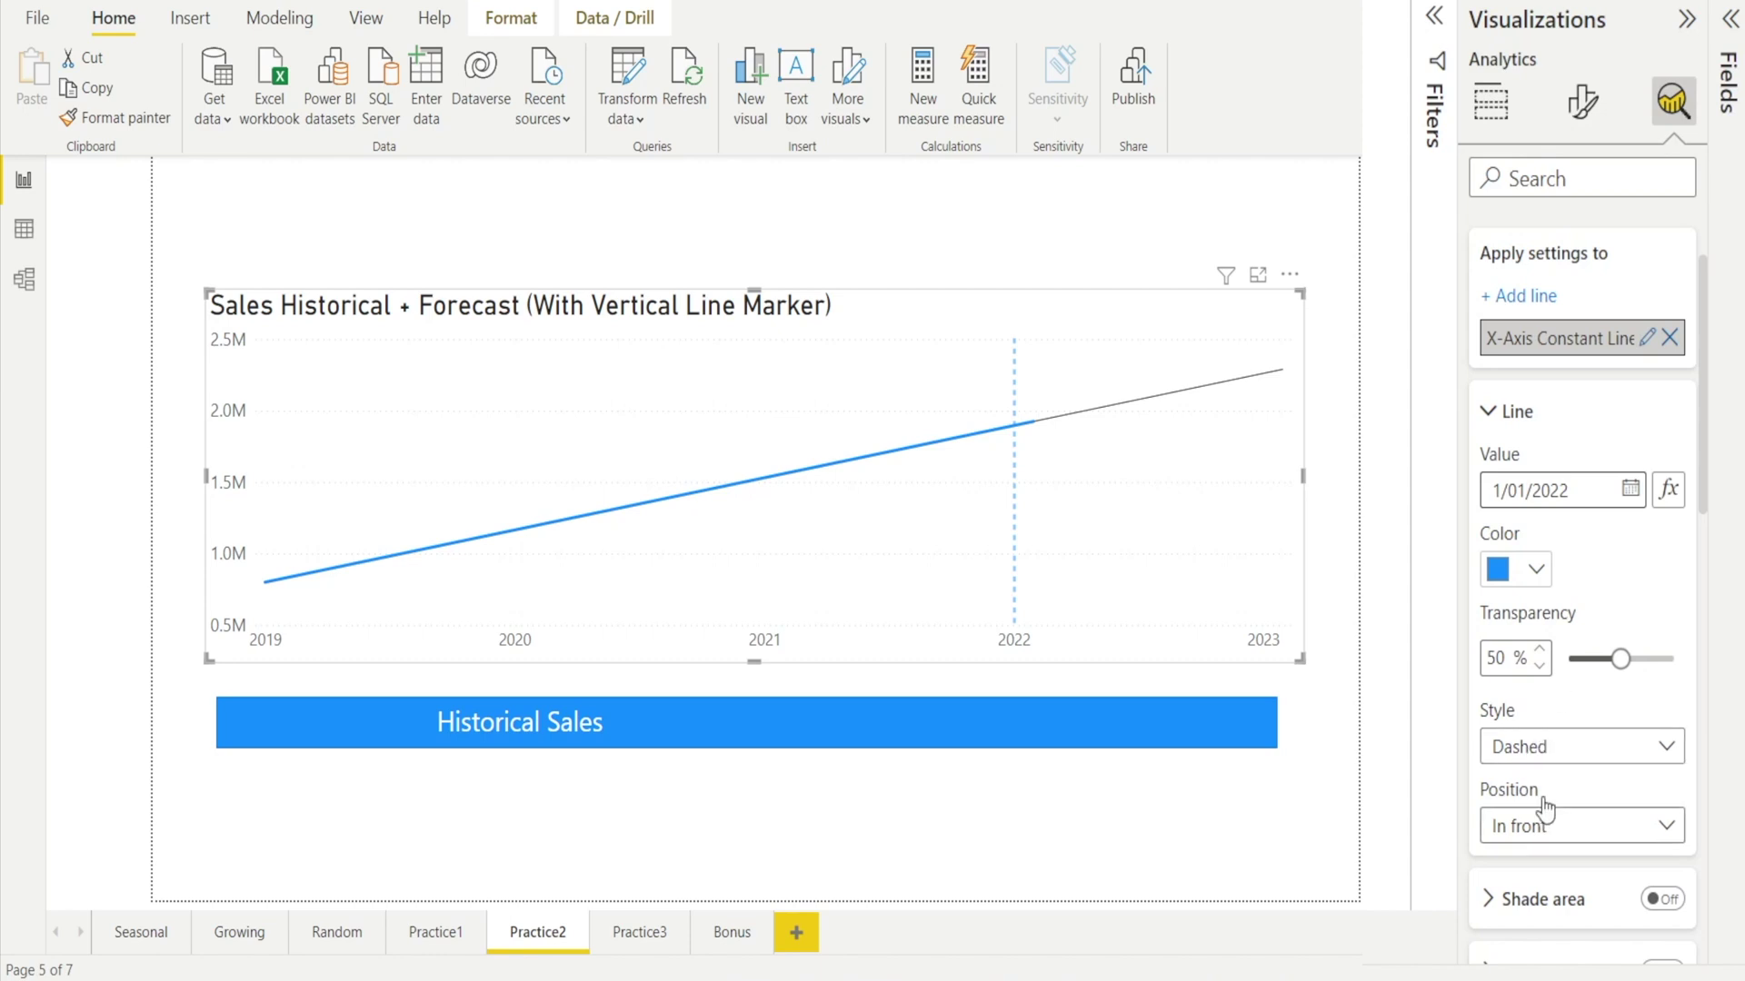
{"action": "left_click", "coordinate": [1668, 747]}
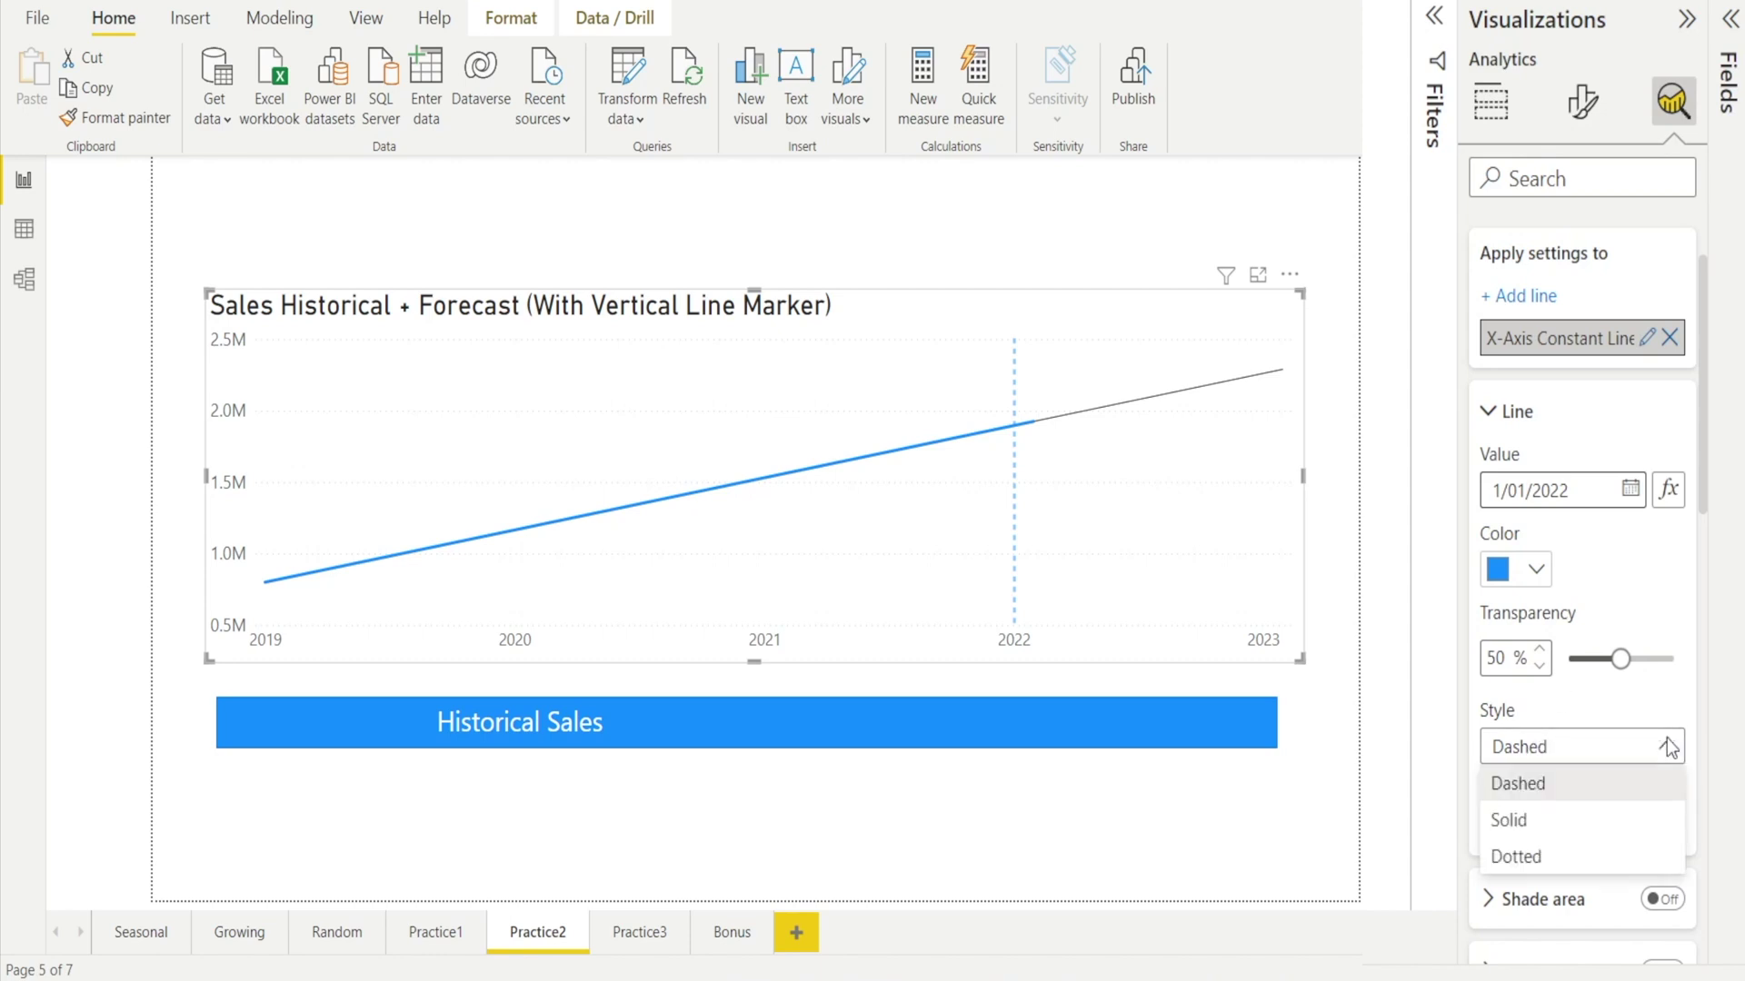
{"action": "left_click", "coordinate": [1669, 747]}
{"action": "scroll", "coordinate": [1654, 603], "scroll_direction": "up", "scroll_amount": 3}
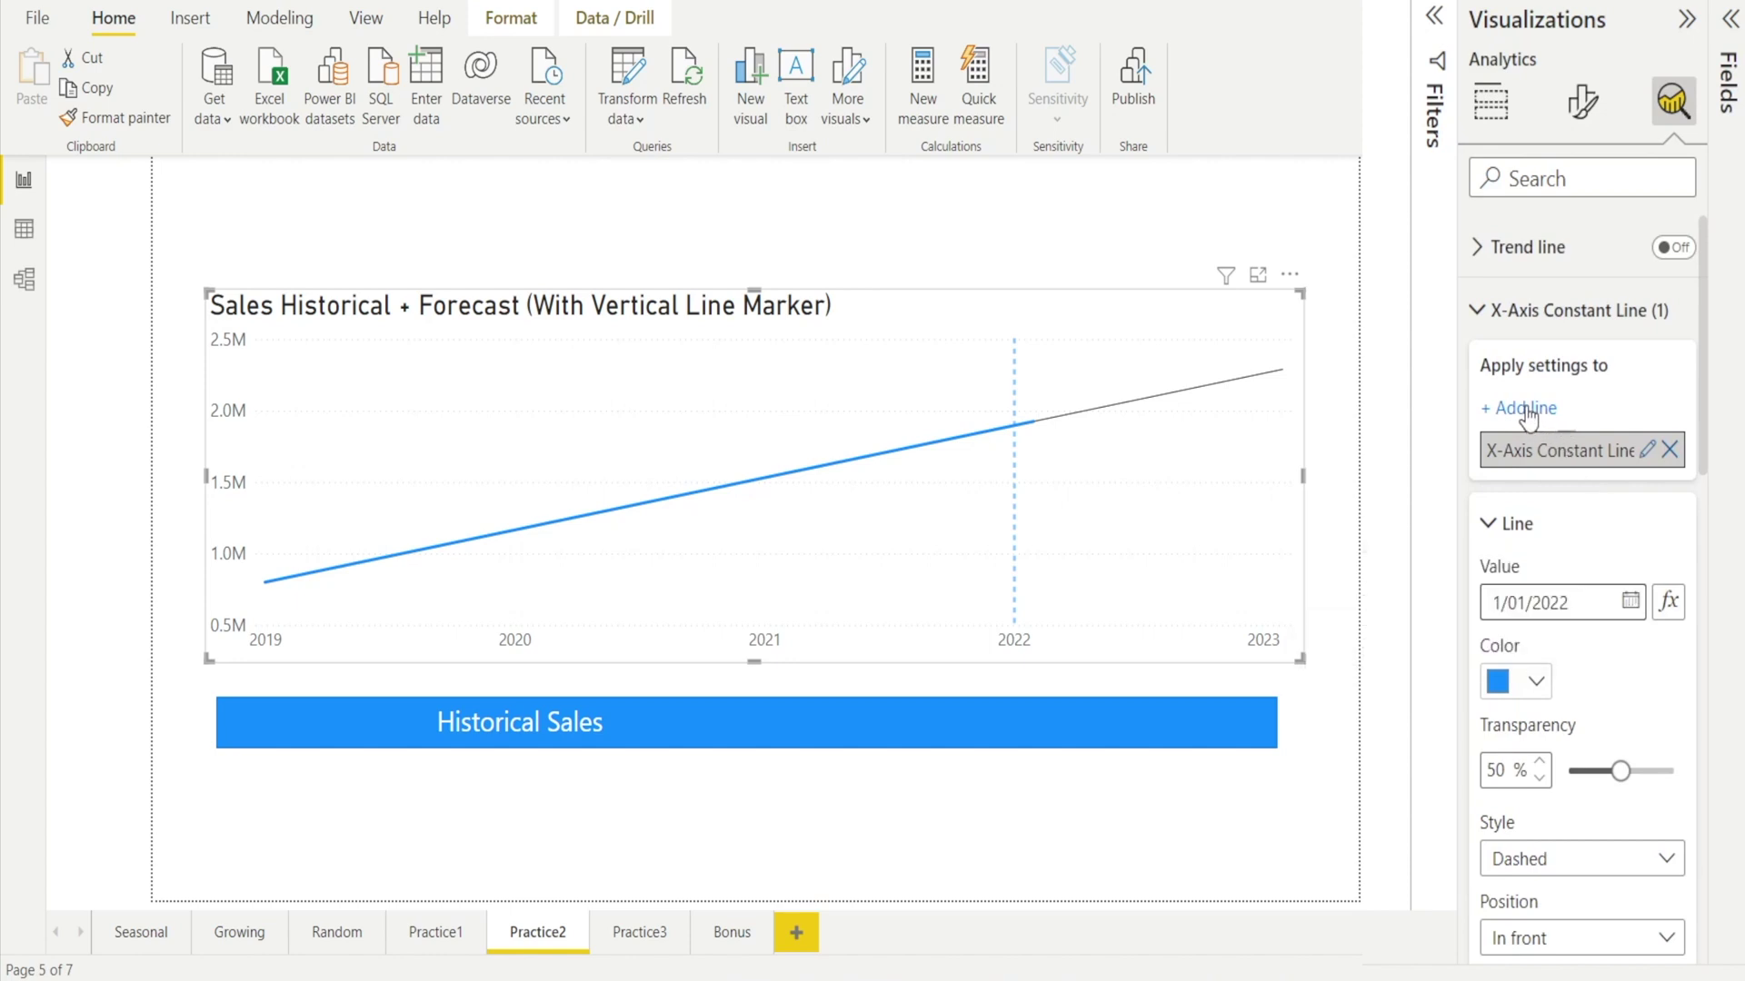
- Add a second X-axis constant line with value 1/01/2021
{"action": "left_click", "coordinate": [1529, 409]}
{"action": "scroll", "coordinate": [1617, 650], "scroll_direction": "down", "scroll_amount": 2}
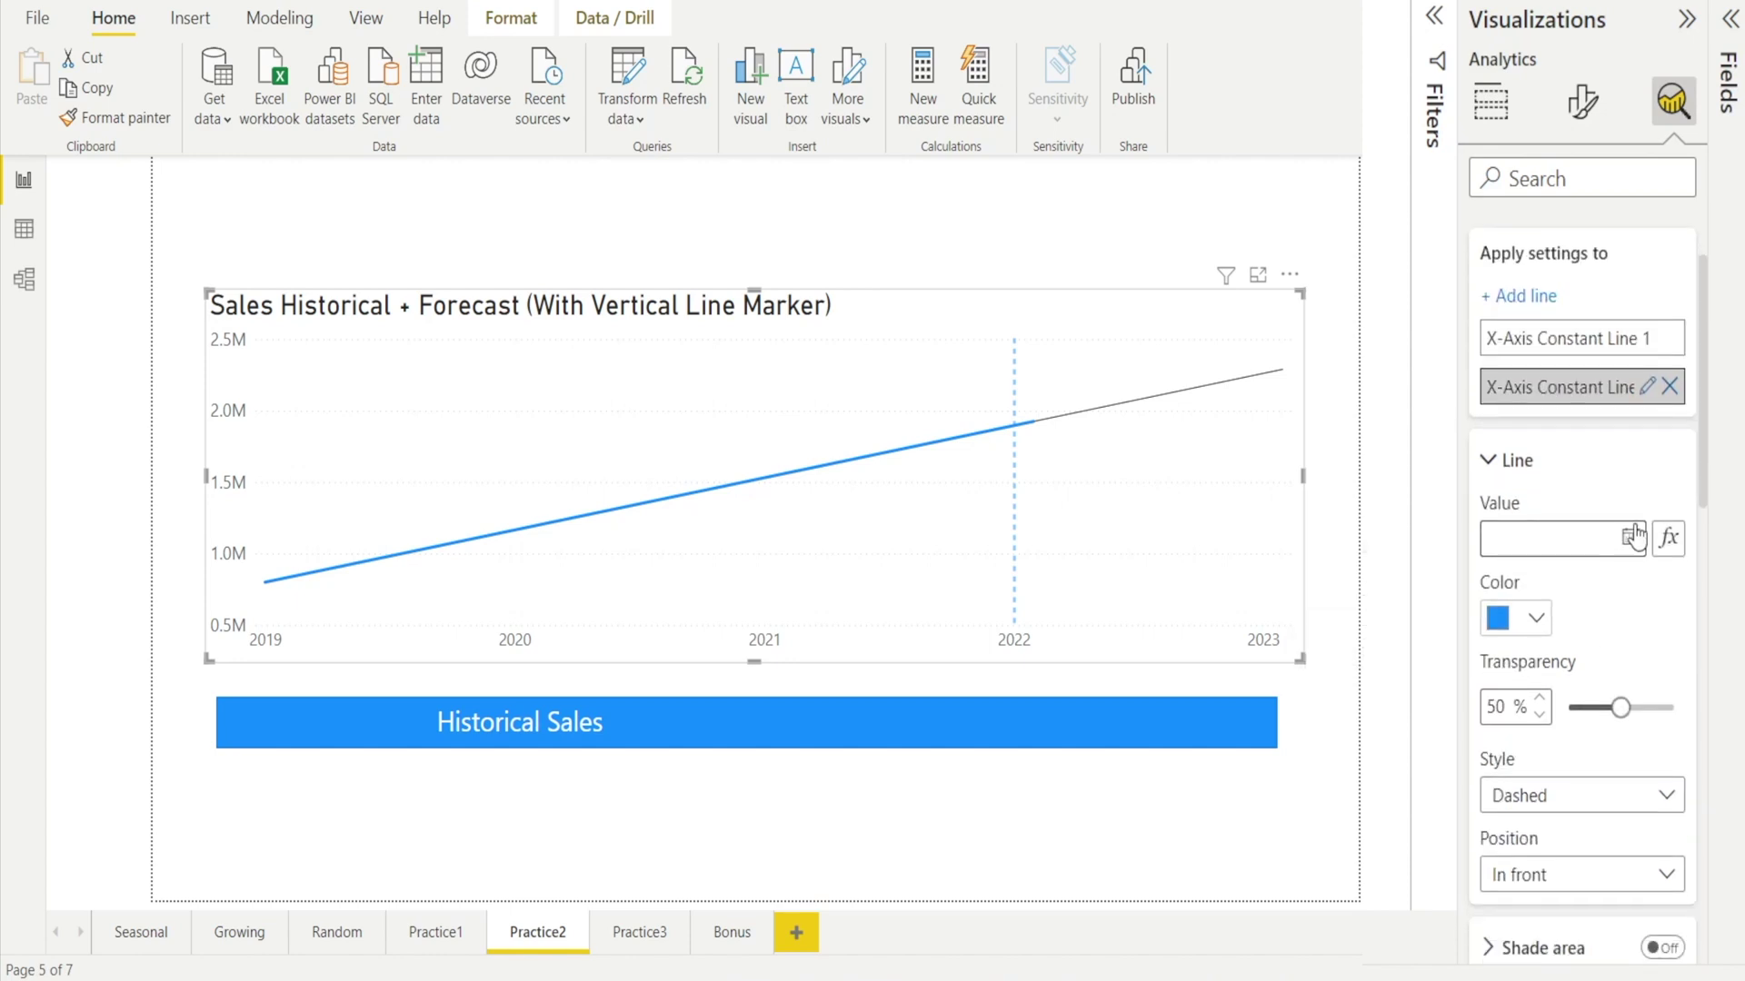
{"action": "left_click", "coordinate": [1631, 538]}
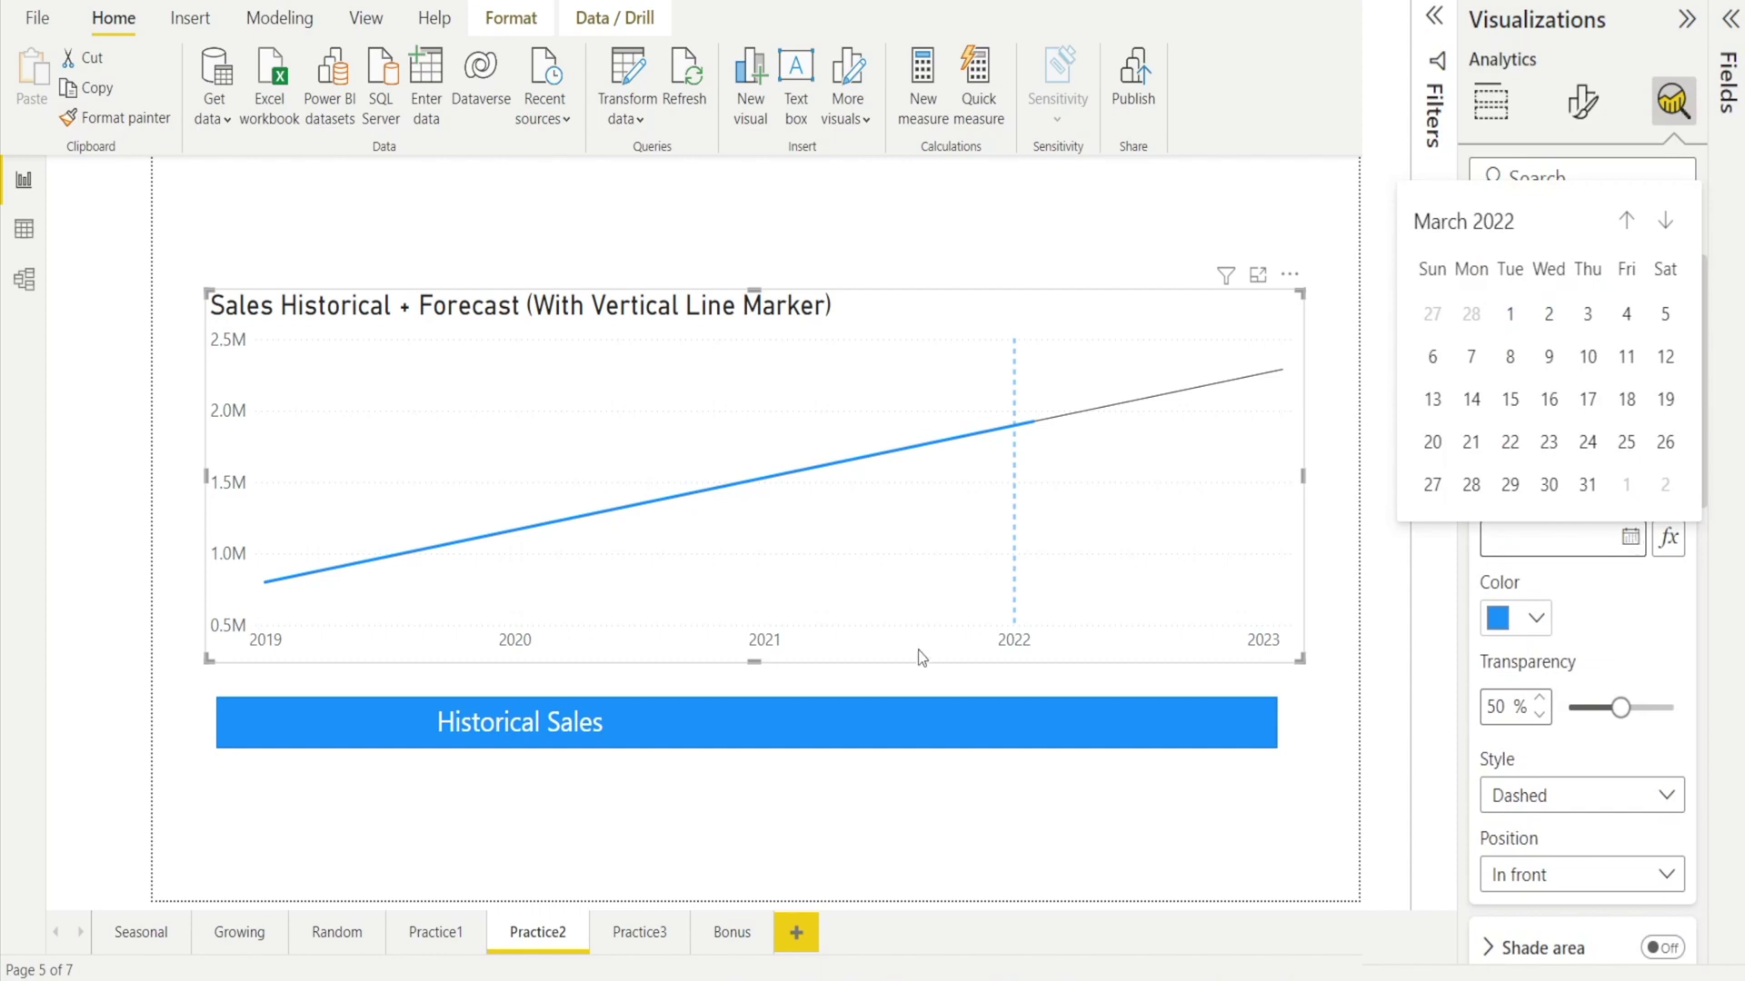
{"action": "left_click", "coordinate": [1625, 221]}
{"action": "left_click", "coordinate": [1624, 225]}
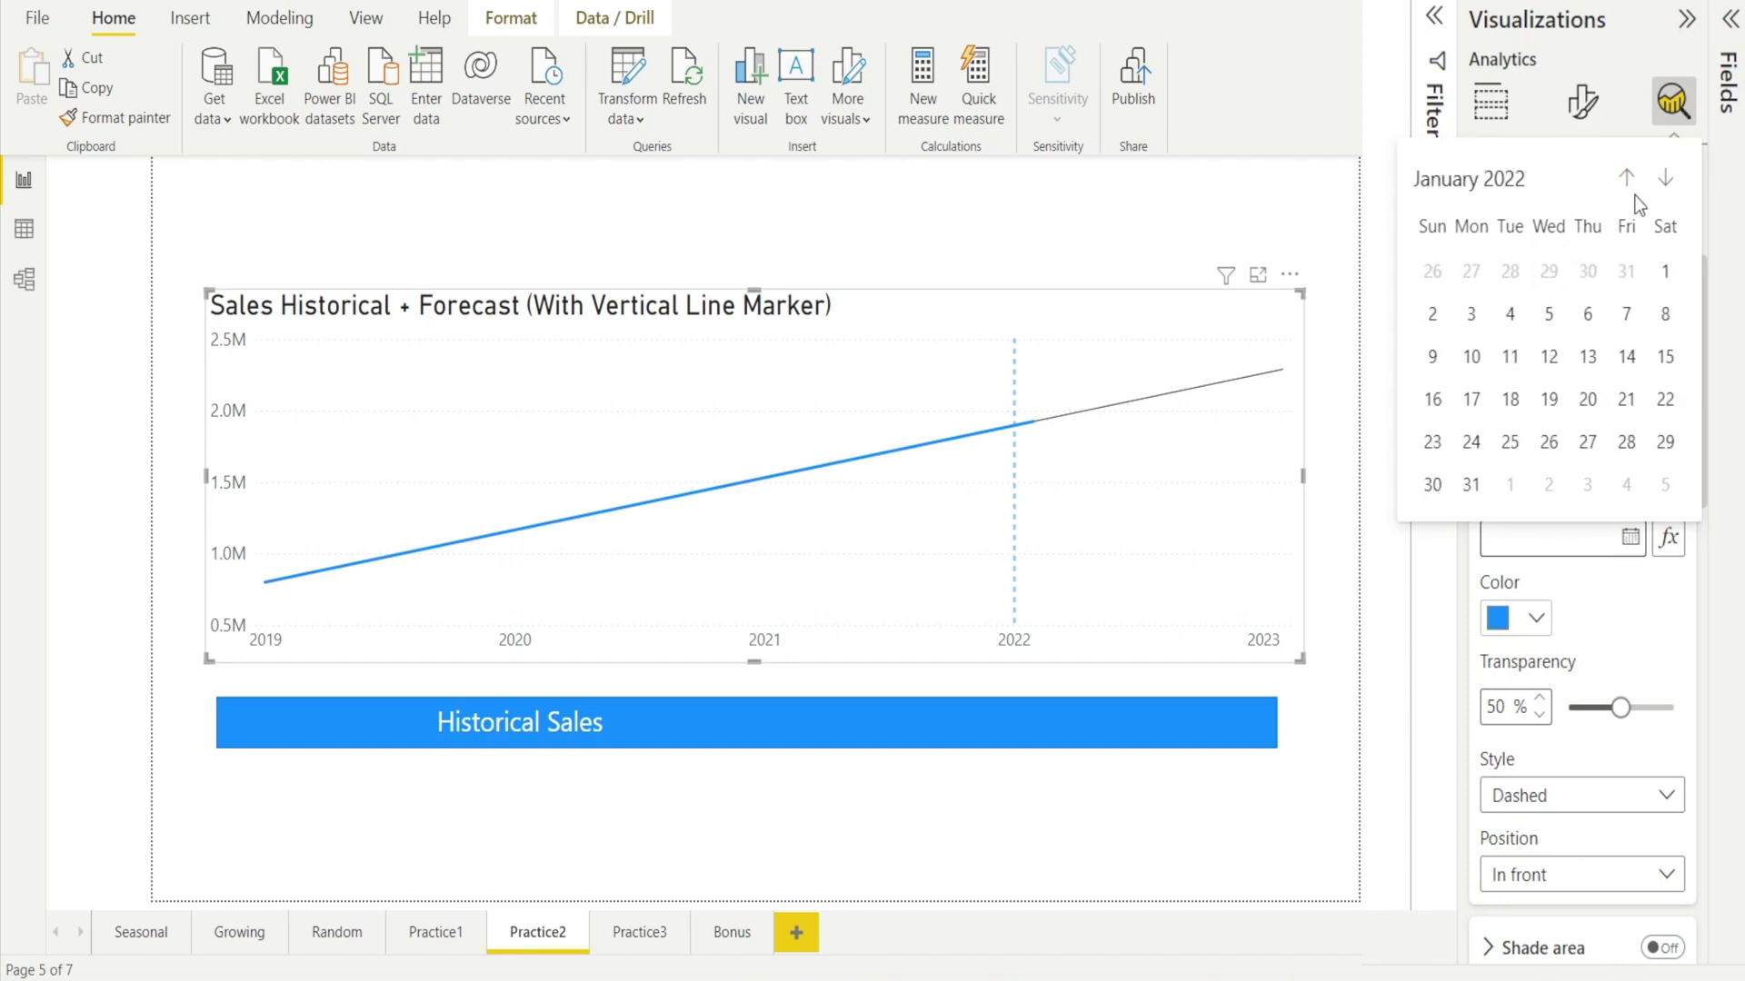
{"action": "left_click", "coordinate": [1624, 225]}
{"action": "left_click", "coordinate": [1625, 226]}
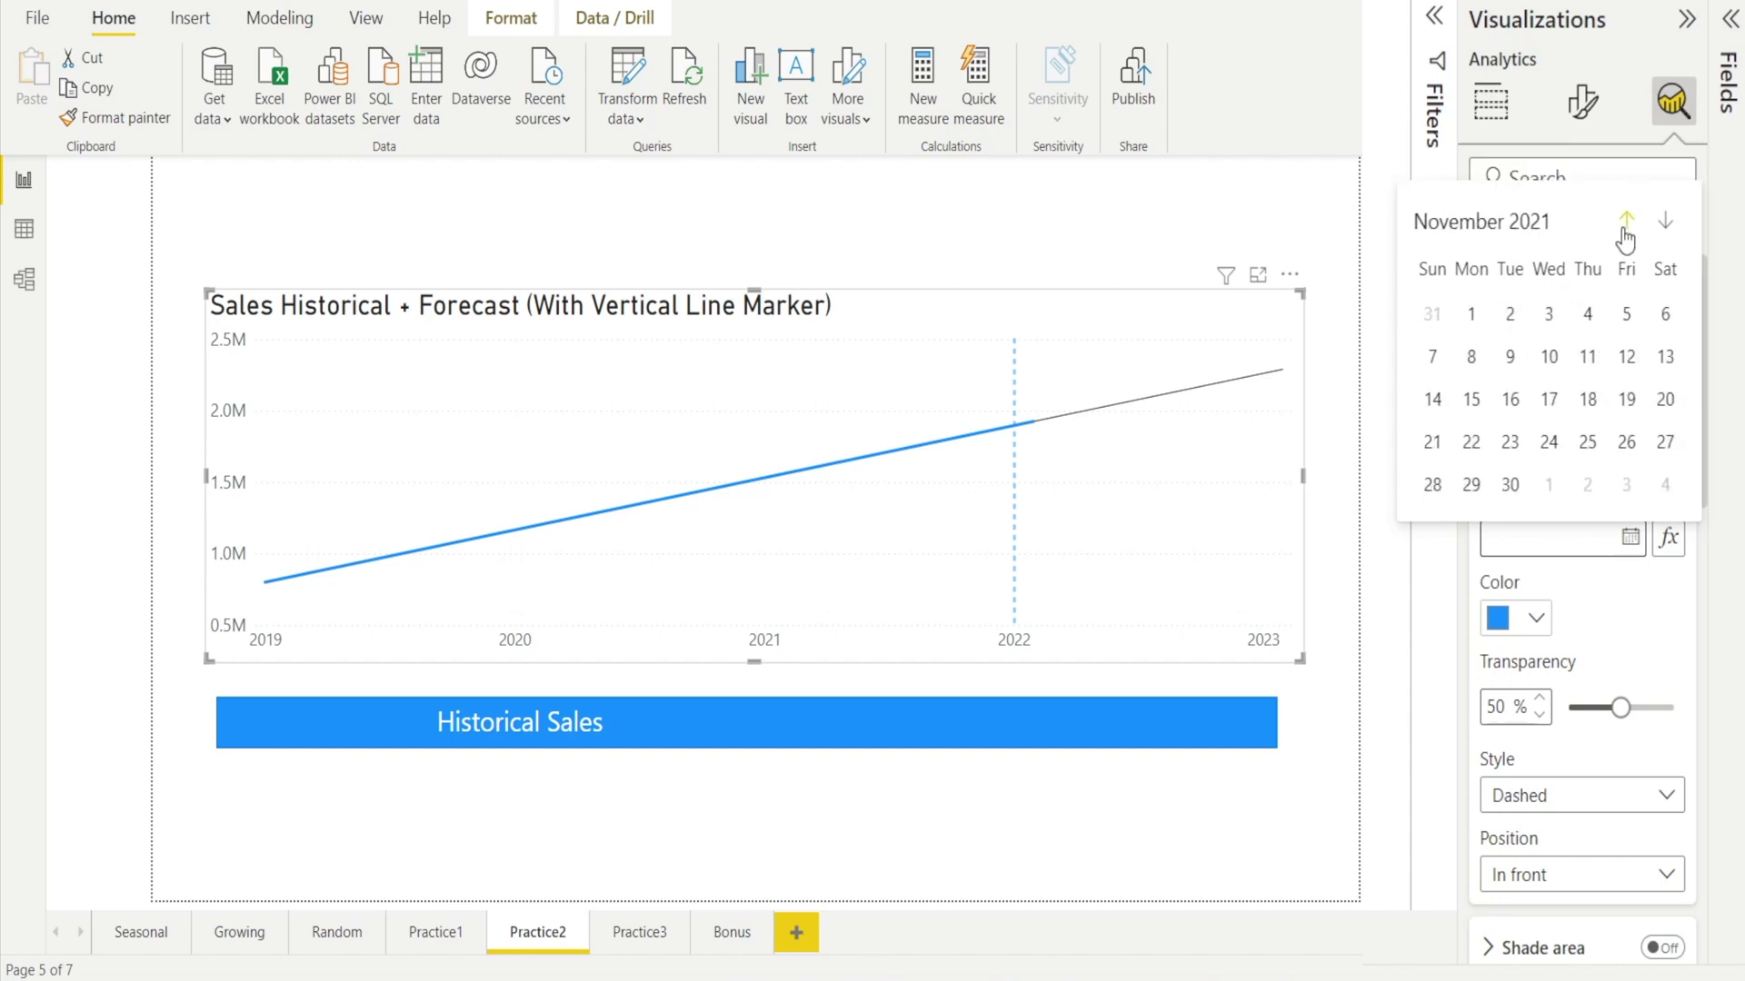
{"action": "left_click", "coordinate": [1626, 224]}
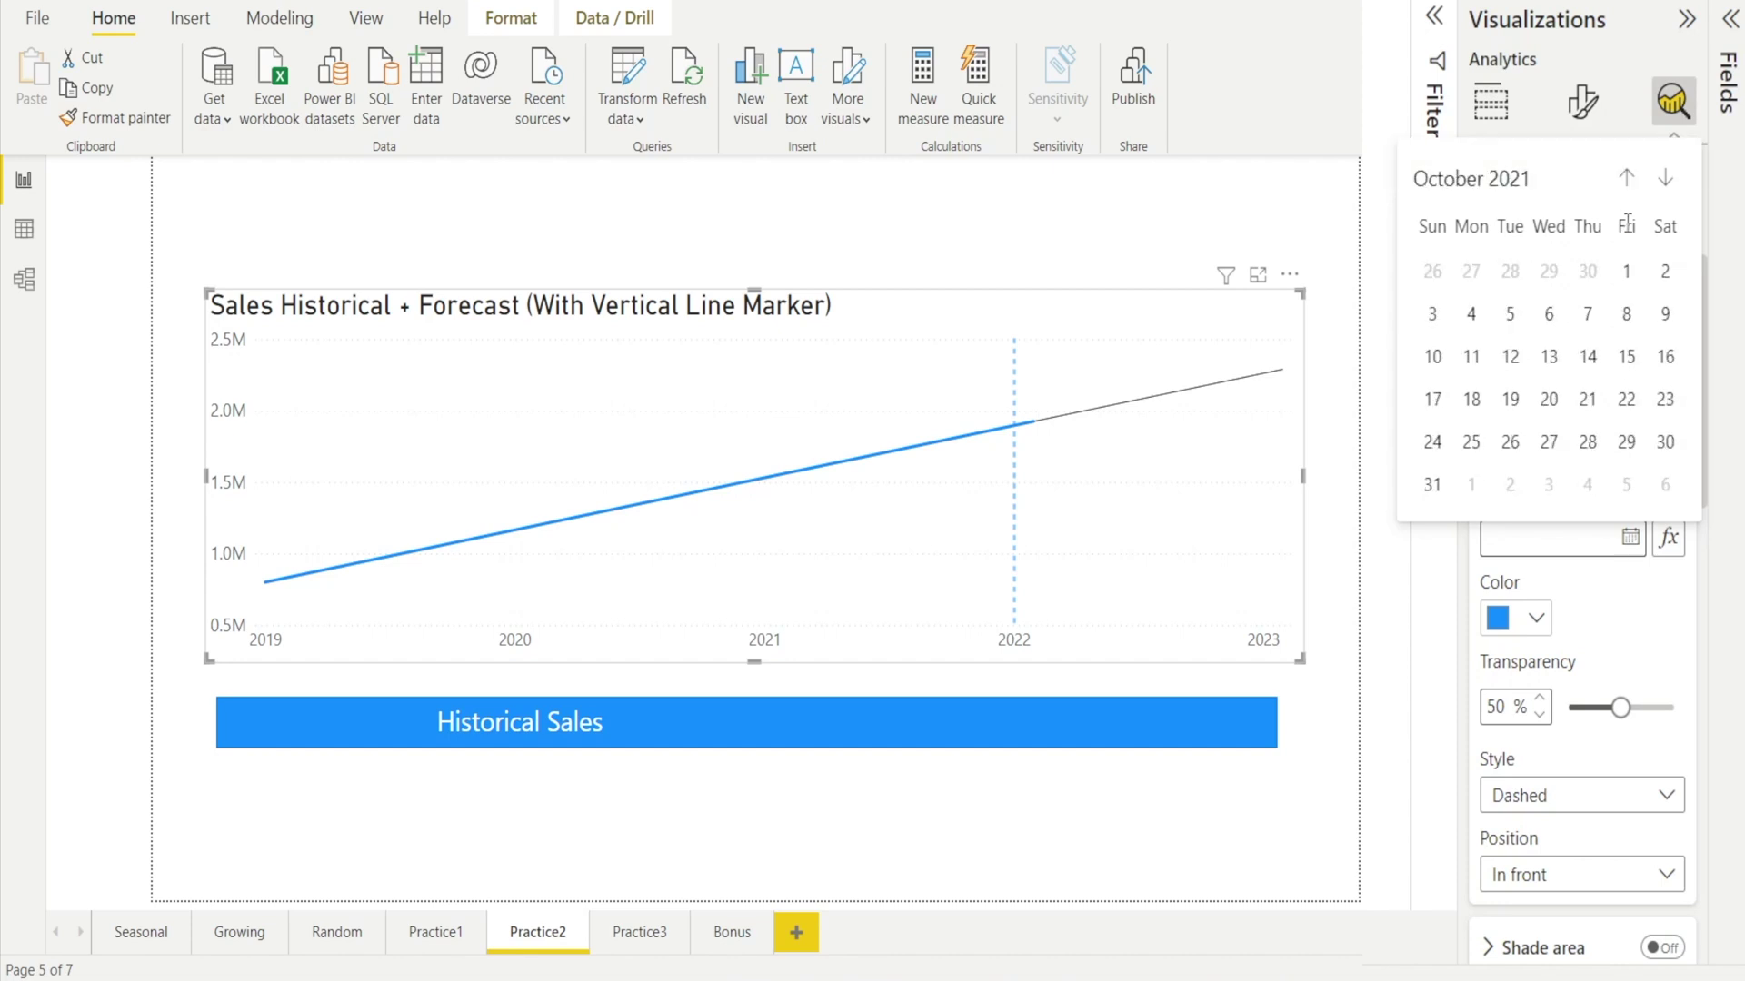
{"action": "left_click", "coordinate": [1459, 182]}
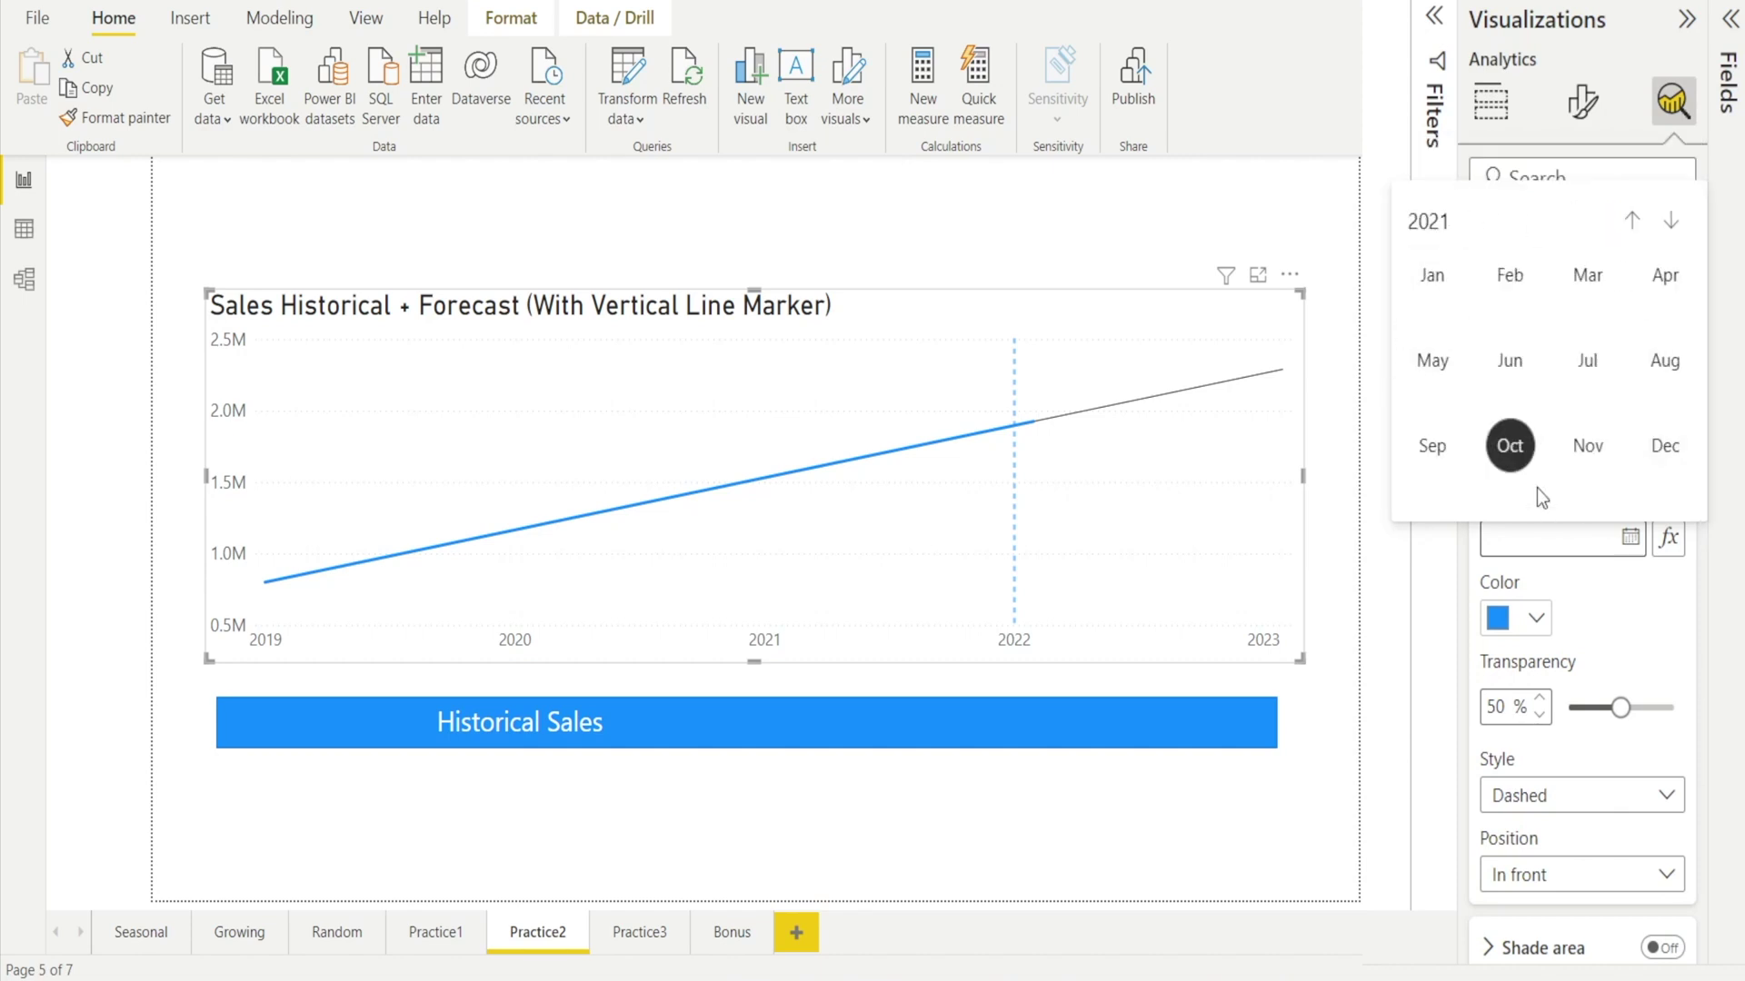
{"action": "left_click", "coordinate": [1416, 281]}
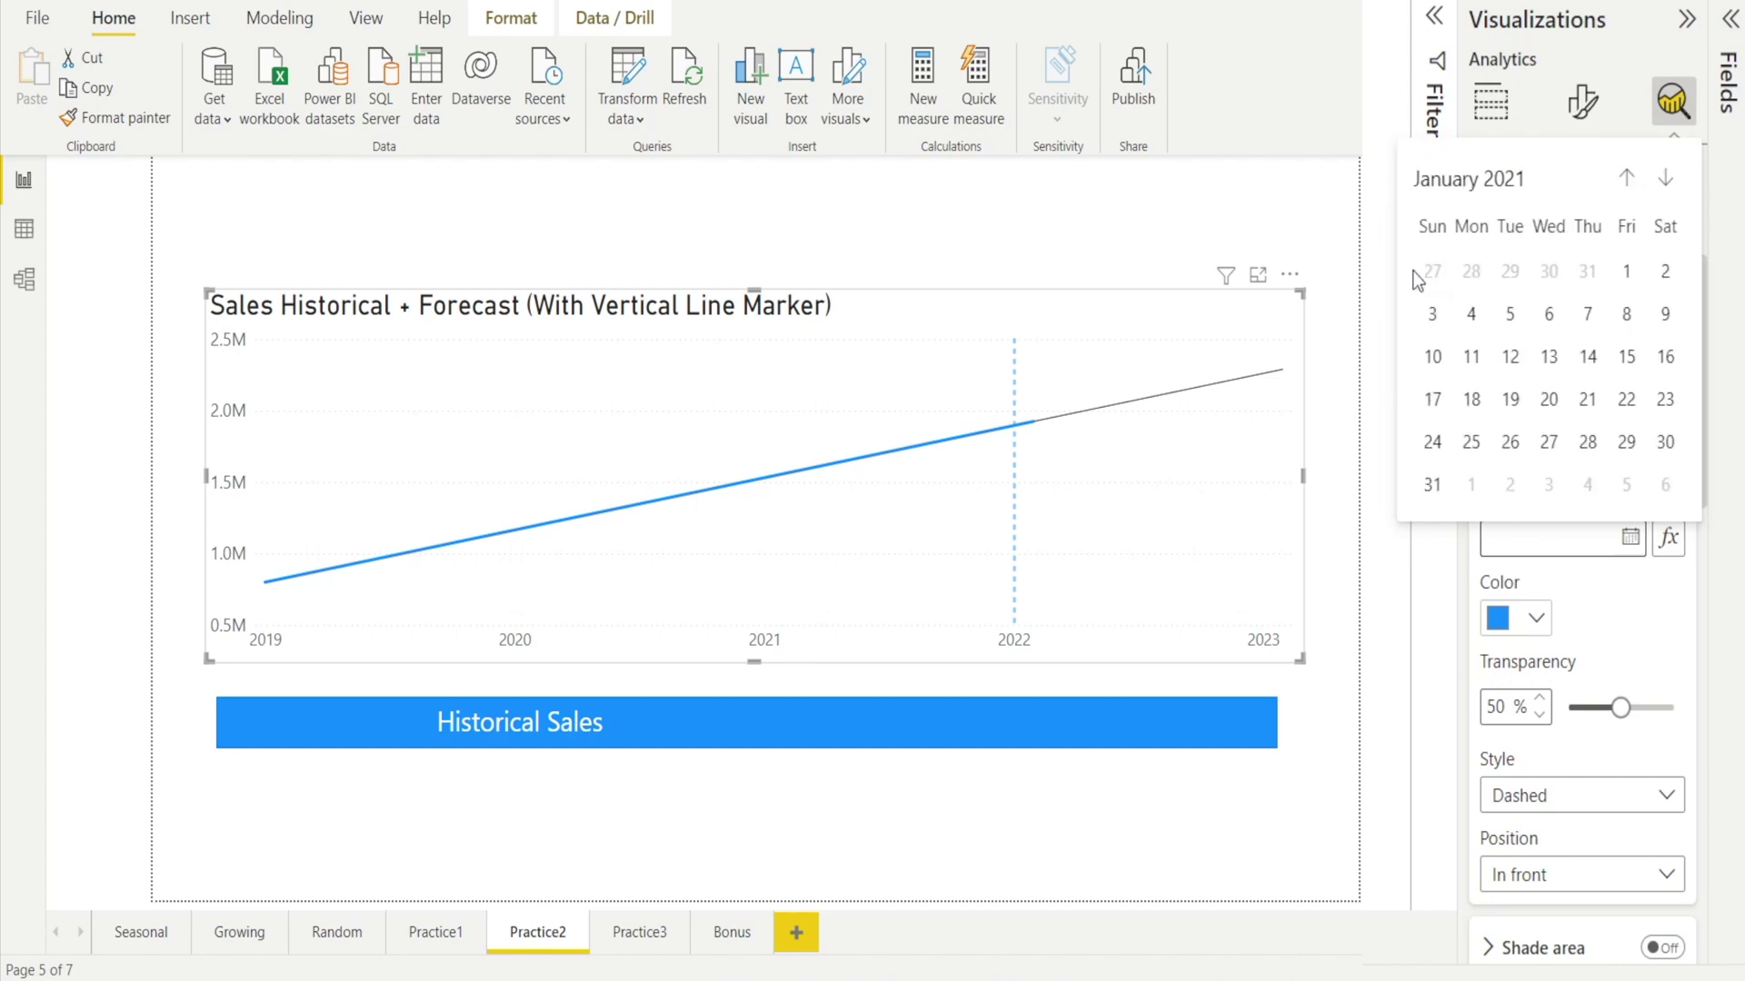
{"action": "left_click", "coordinate": [1625, 273]}
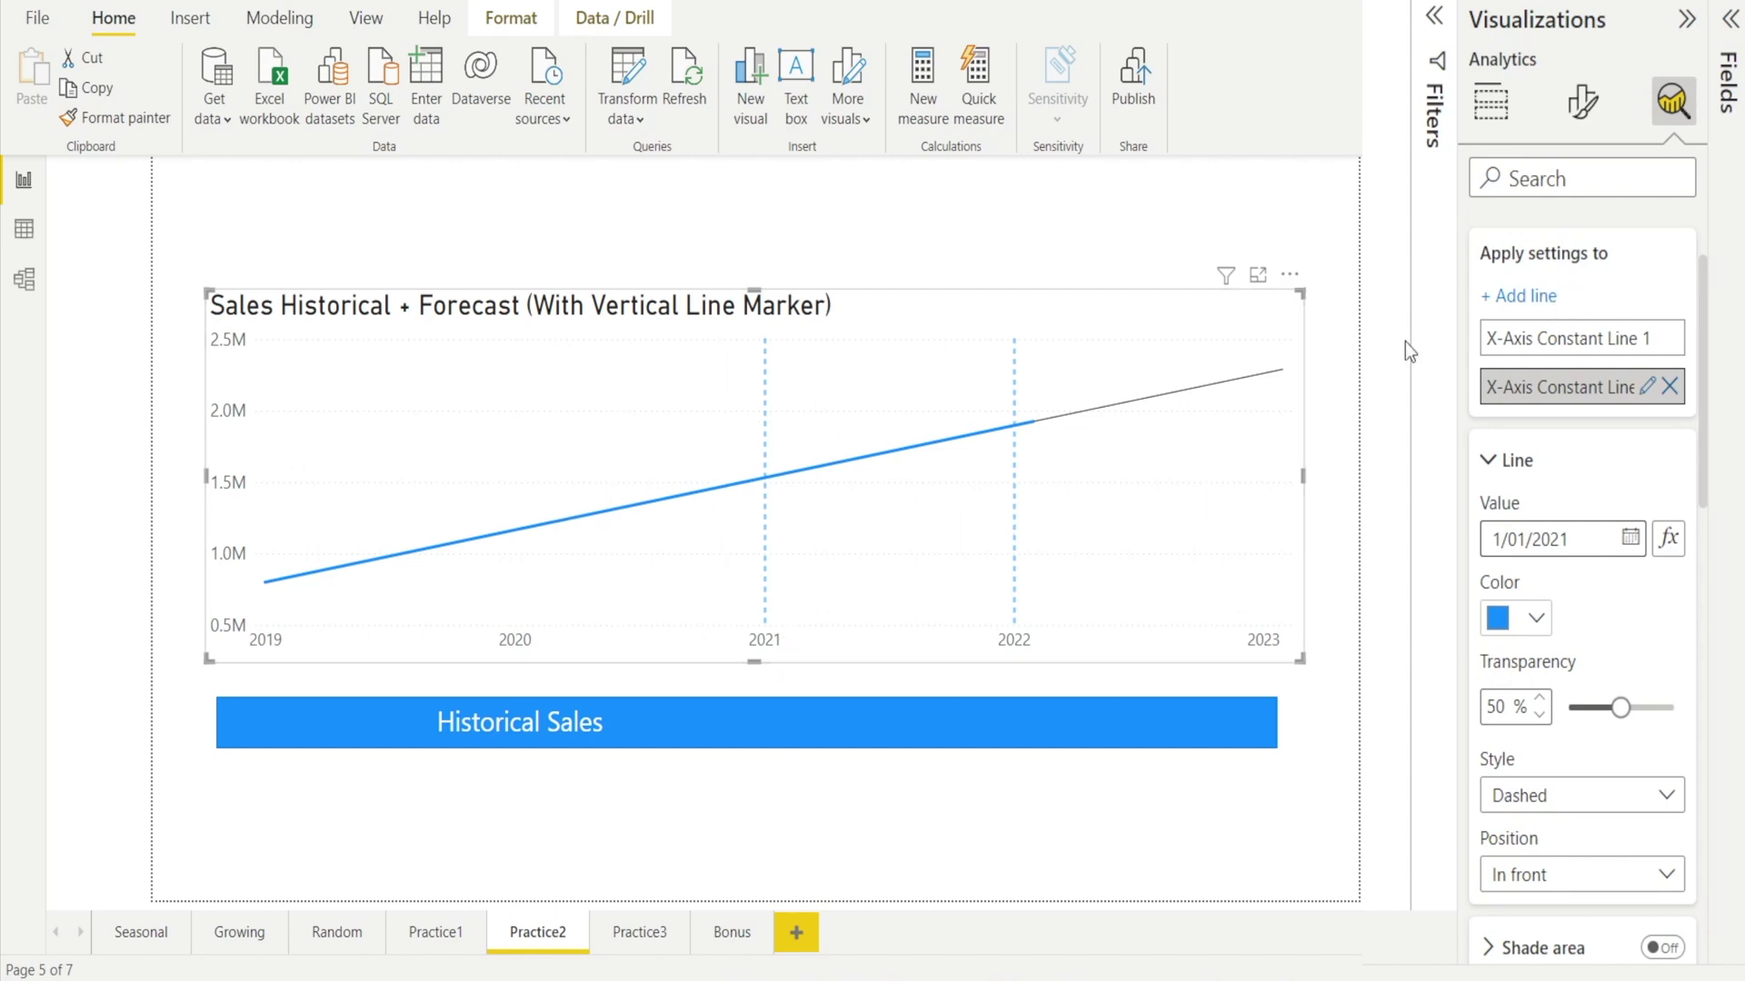
- Add a third X-axis constant line dated 1/01/2020, chosen through the month view
{"action": "left_click", "coordinate": [1530, 299]}
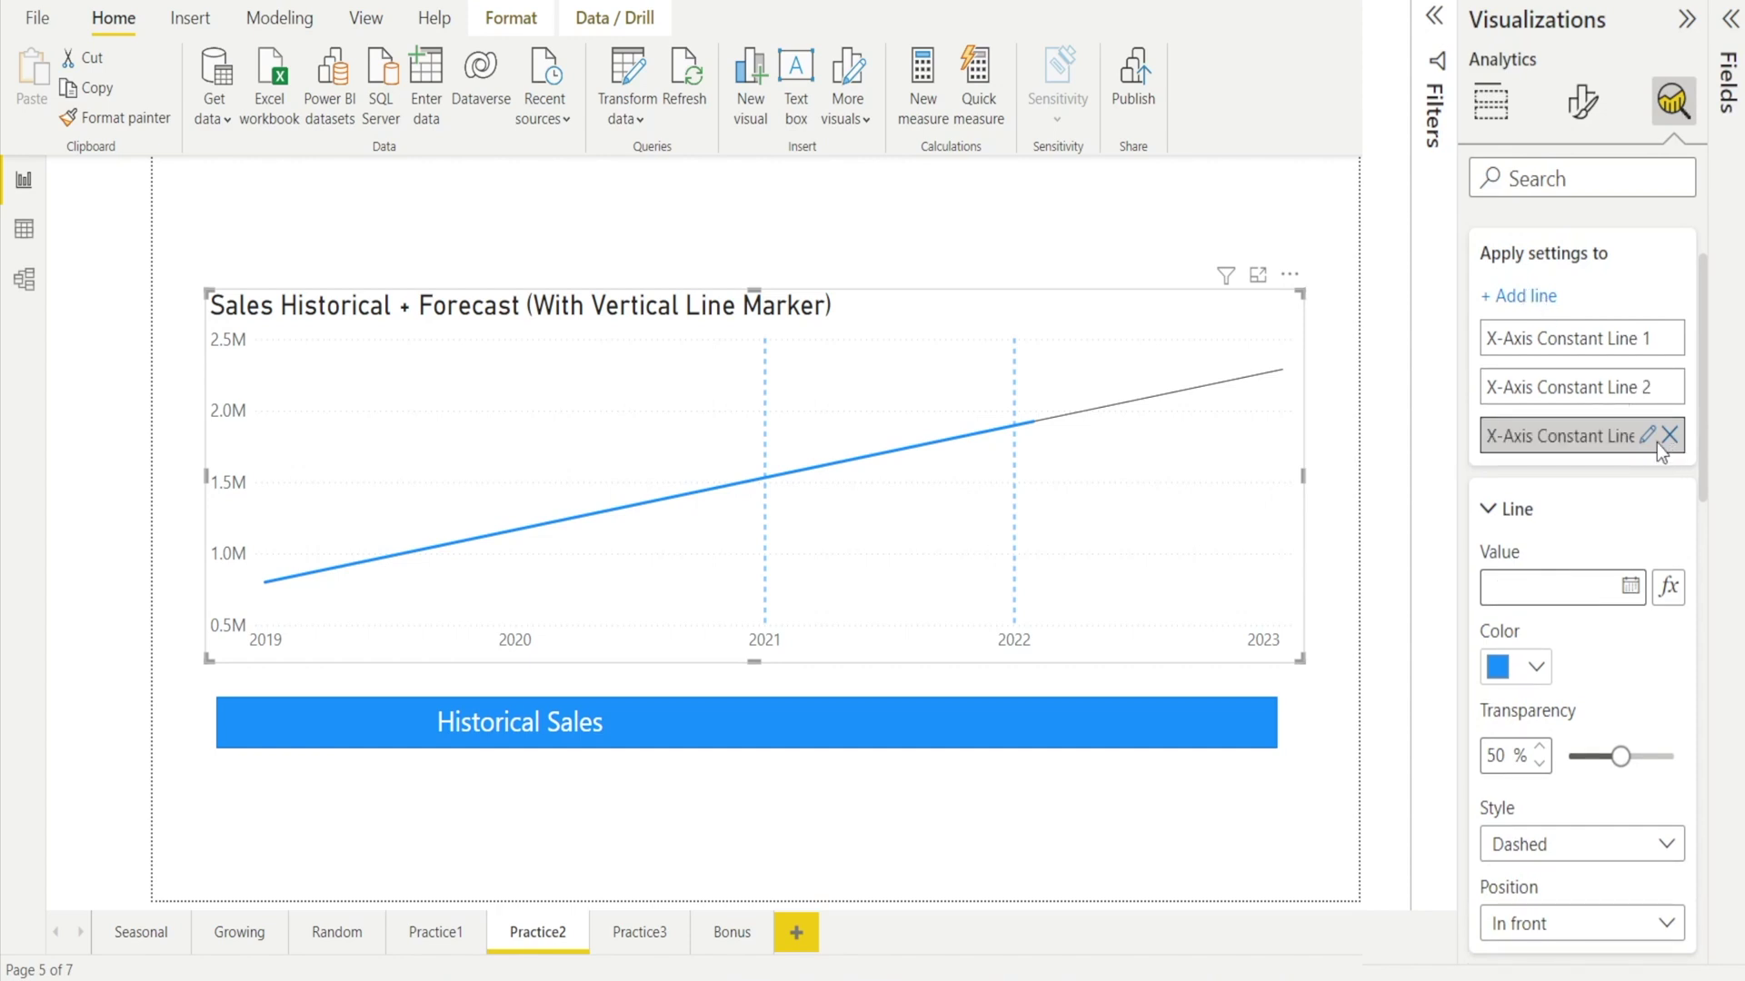
{"action": "left_click", "coordinate": [1630, 584]}
{"action": "left_click", "coordinate": [1461, 272]}
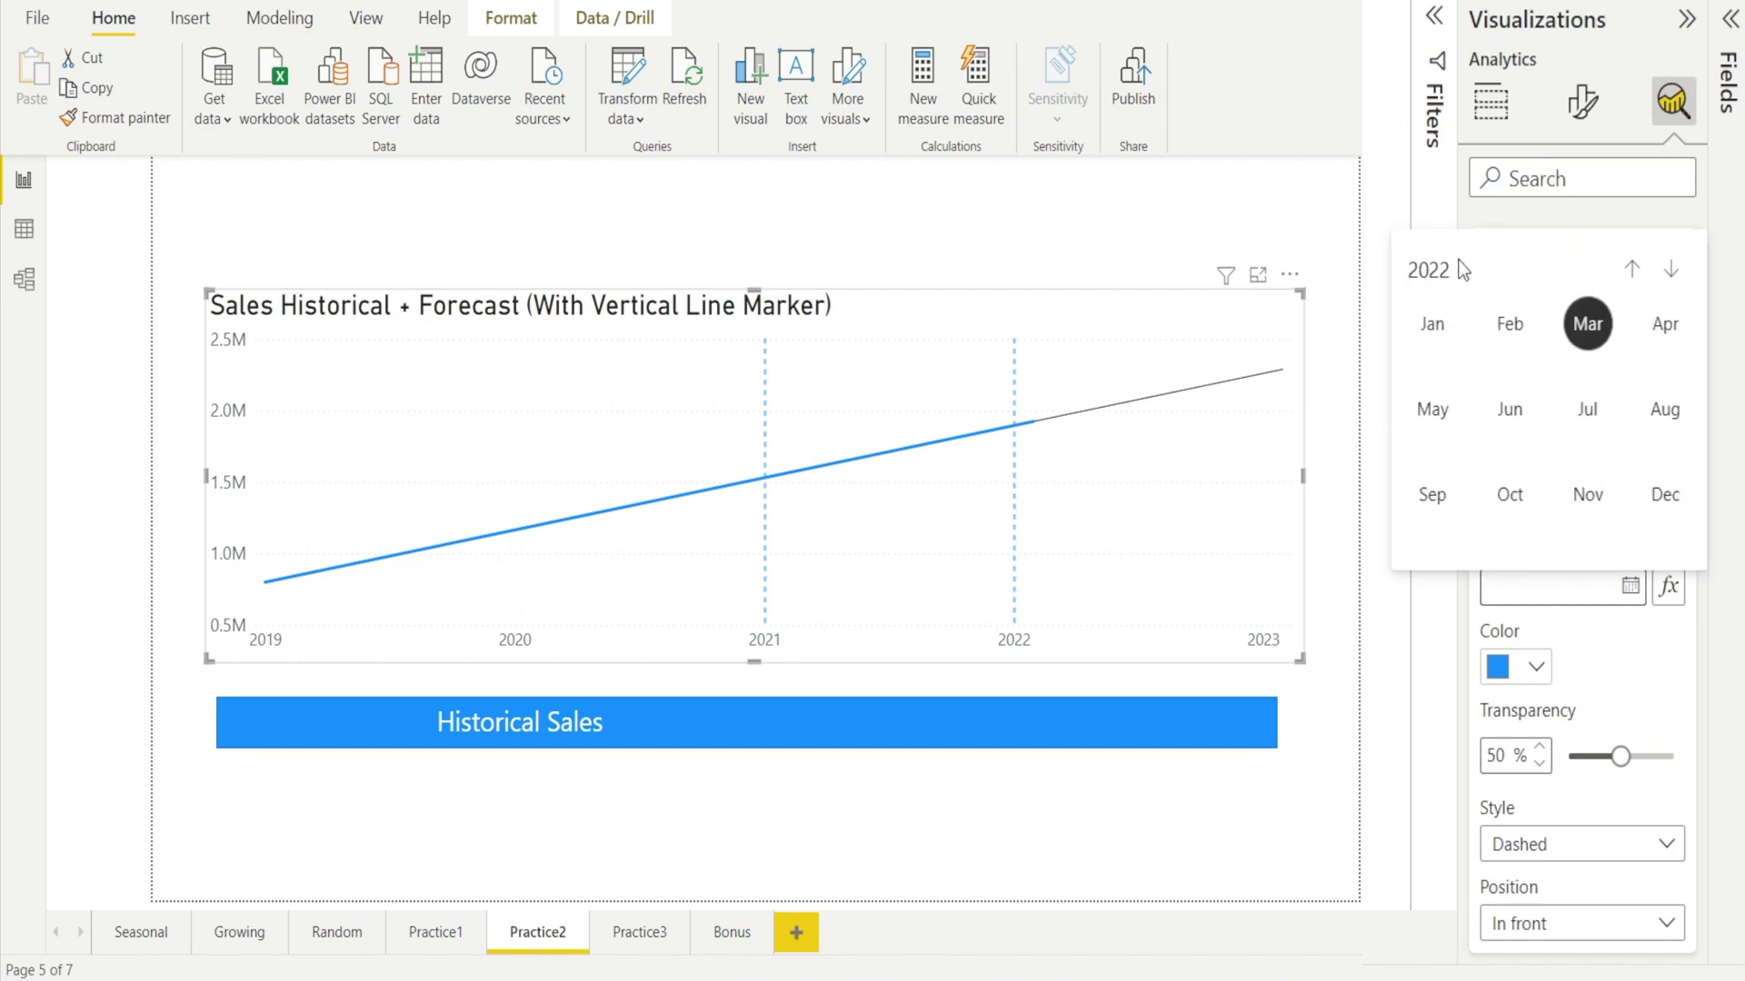
{"action": "left_click", "coordinate": [1633, 272]}
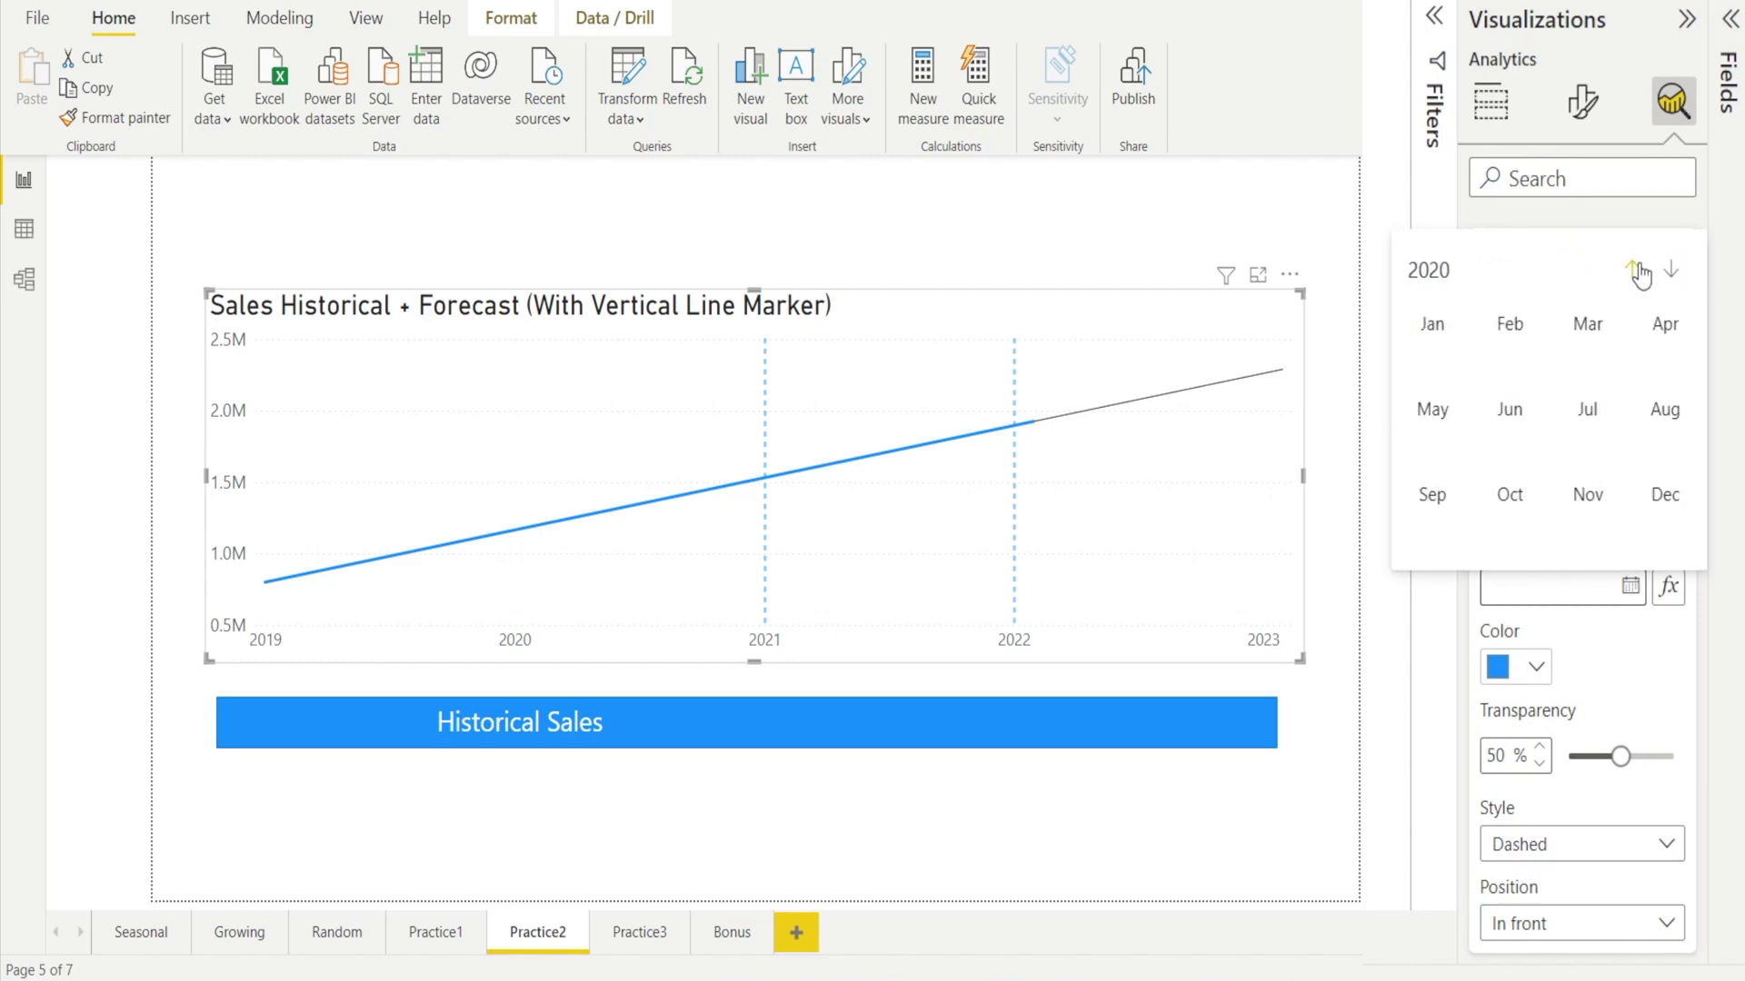
{"action": "left_click", "coordinate": [1432, 324]}
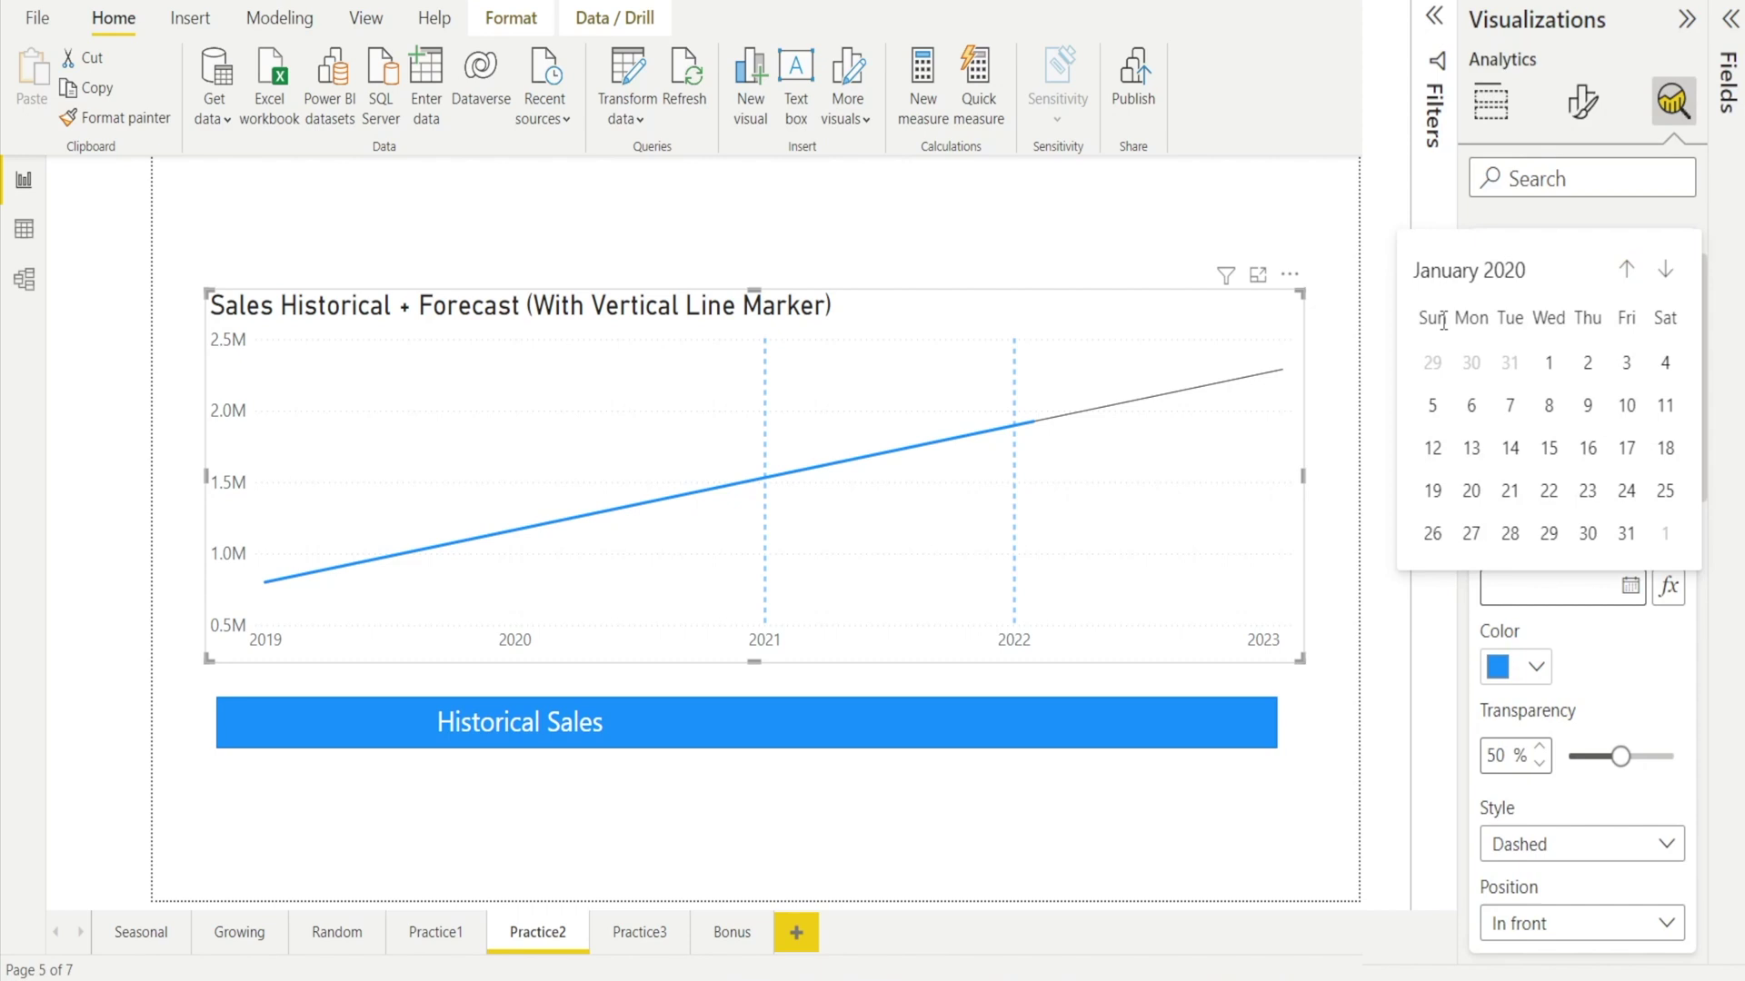
{"action": "left_click", "coordinate": [1546, 363]}
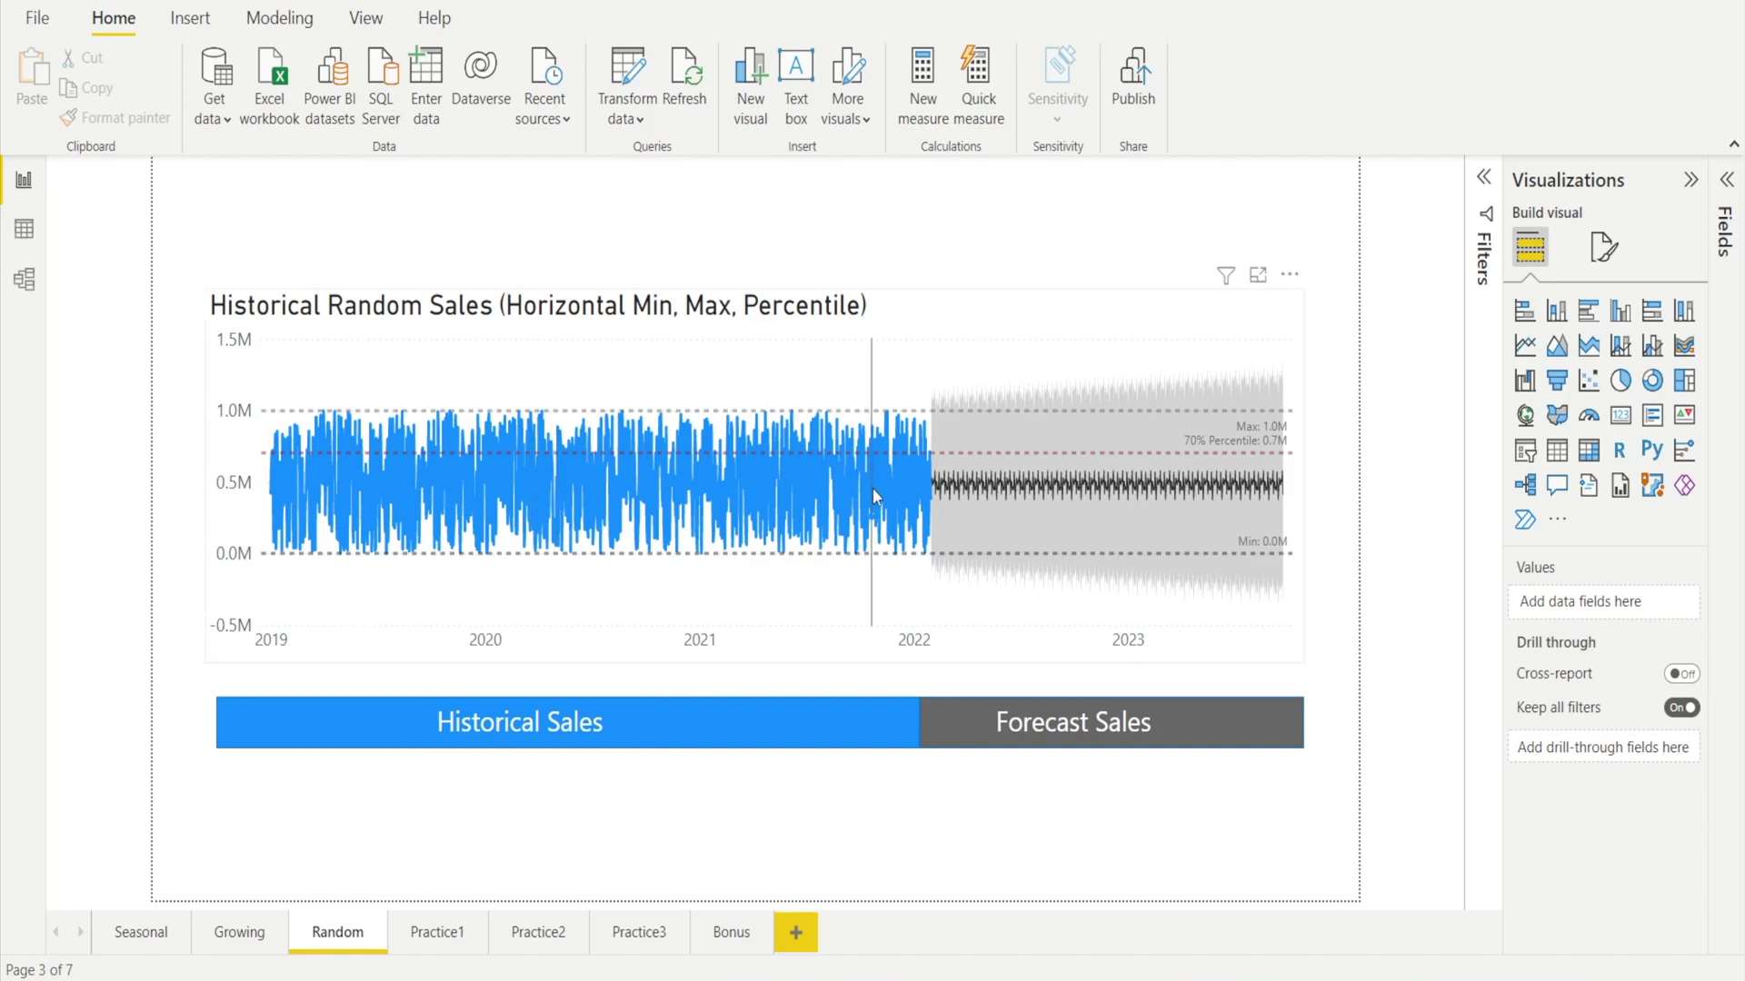
- Inspect the Random chart's sales and forecast values, with confidence bounds from about -0.1M to 1.2M
{"action": "mouse_move", "coordinate": [872, 488]}
{"action": "mouse_move", "coordinate": [804, 482]}
{"action": "mouse_move", "coordinate": [1078, 449]}
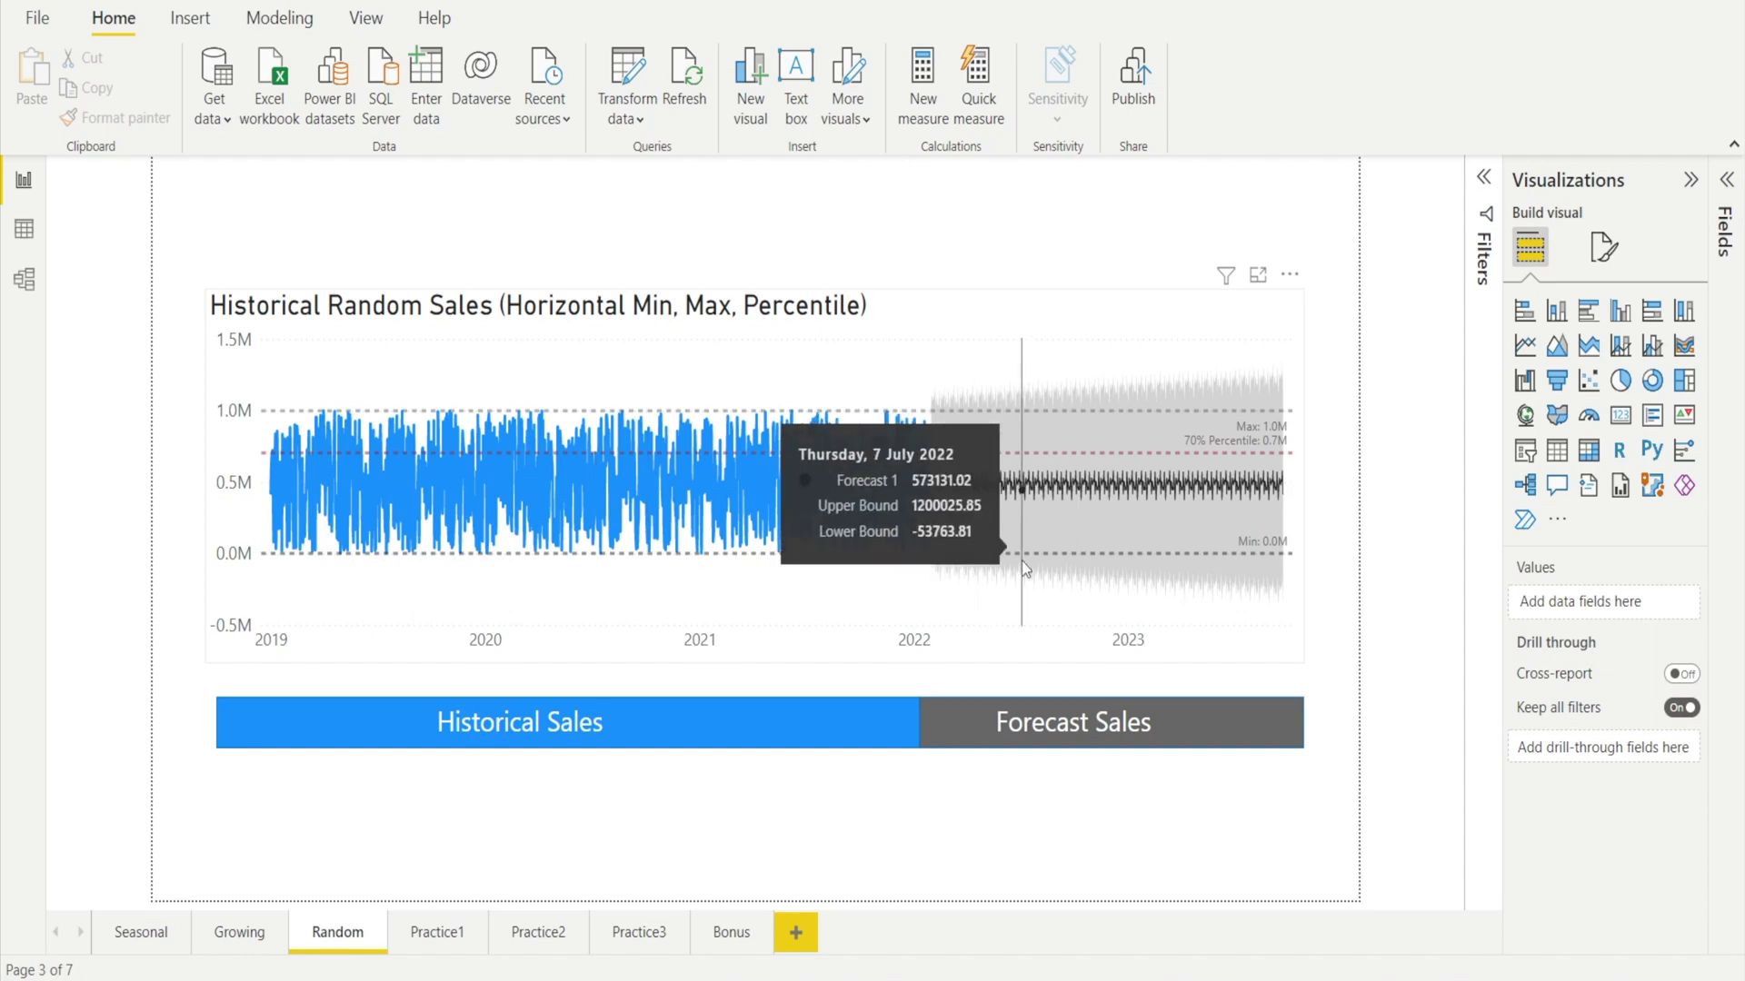
- On Practice3, turn on the Sales Historical + Forecast chart's forecast with length 365 and apply it
{"action": "left_click", "coordinate": [614, 934]}
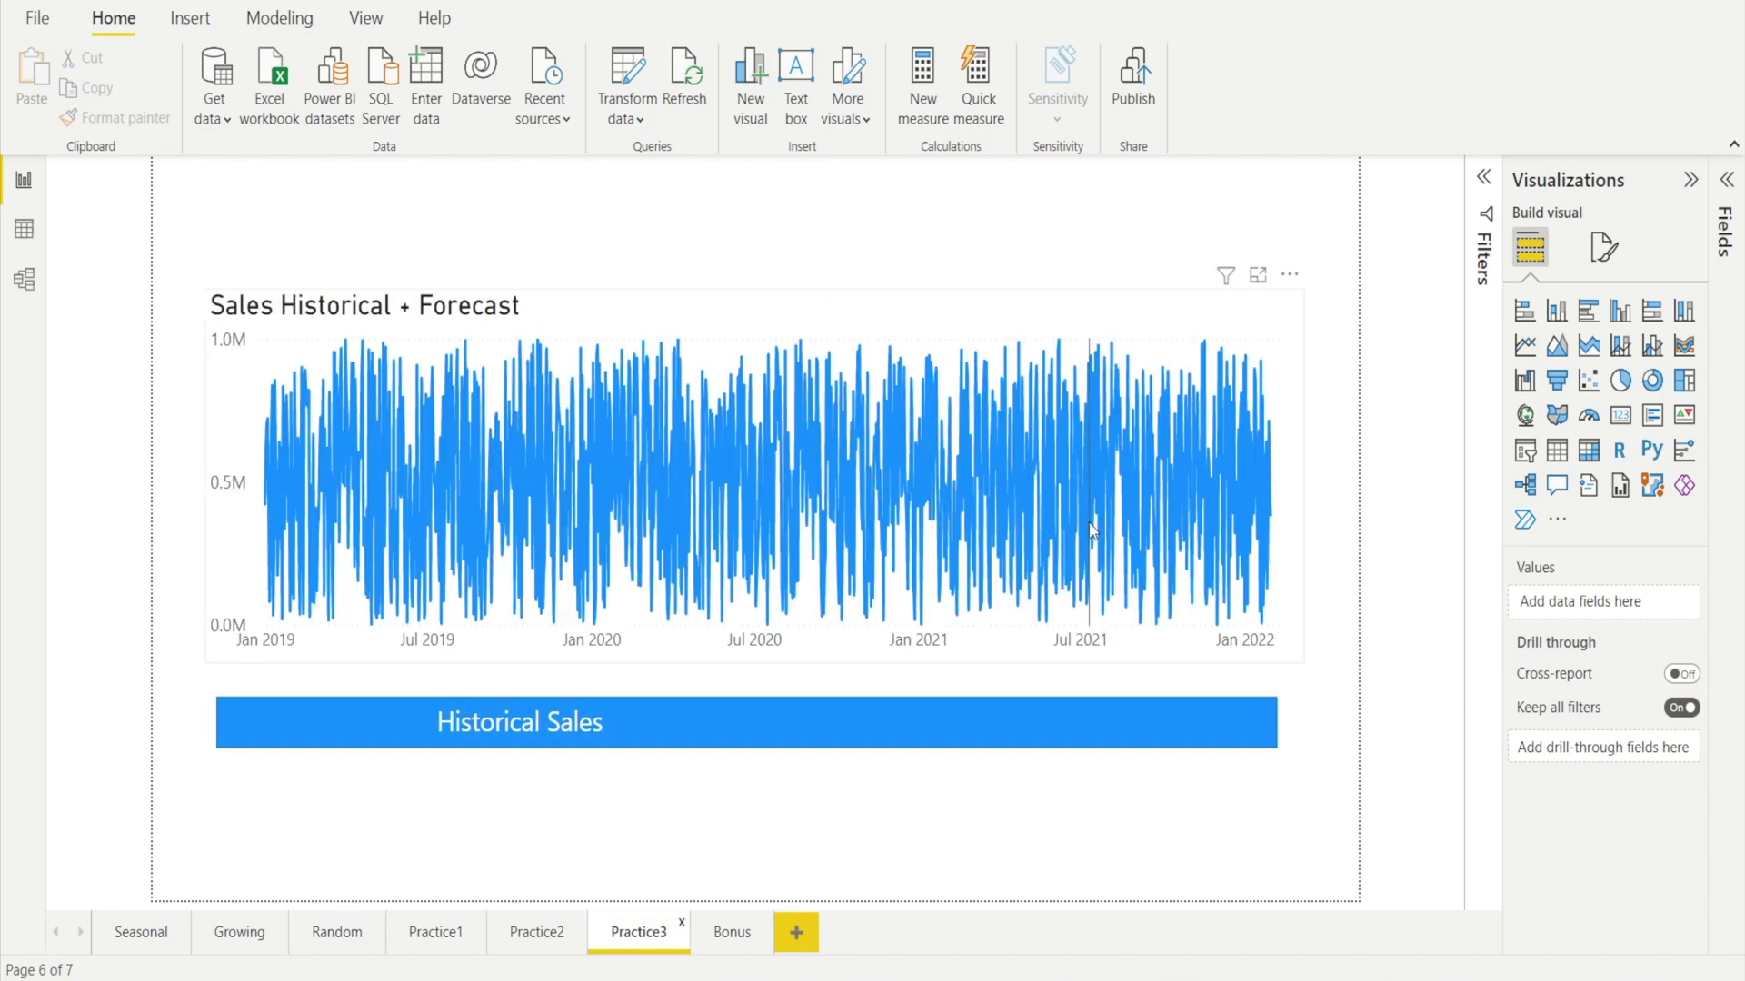
{"action": "left_click", "coordinate": [1229, 379]}
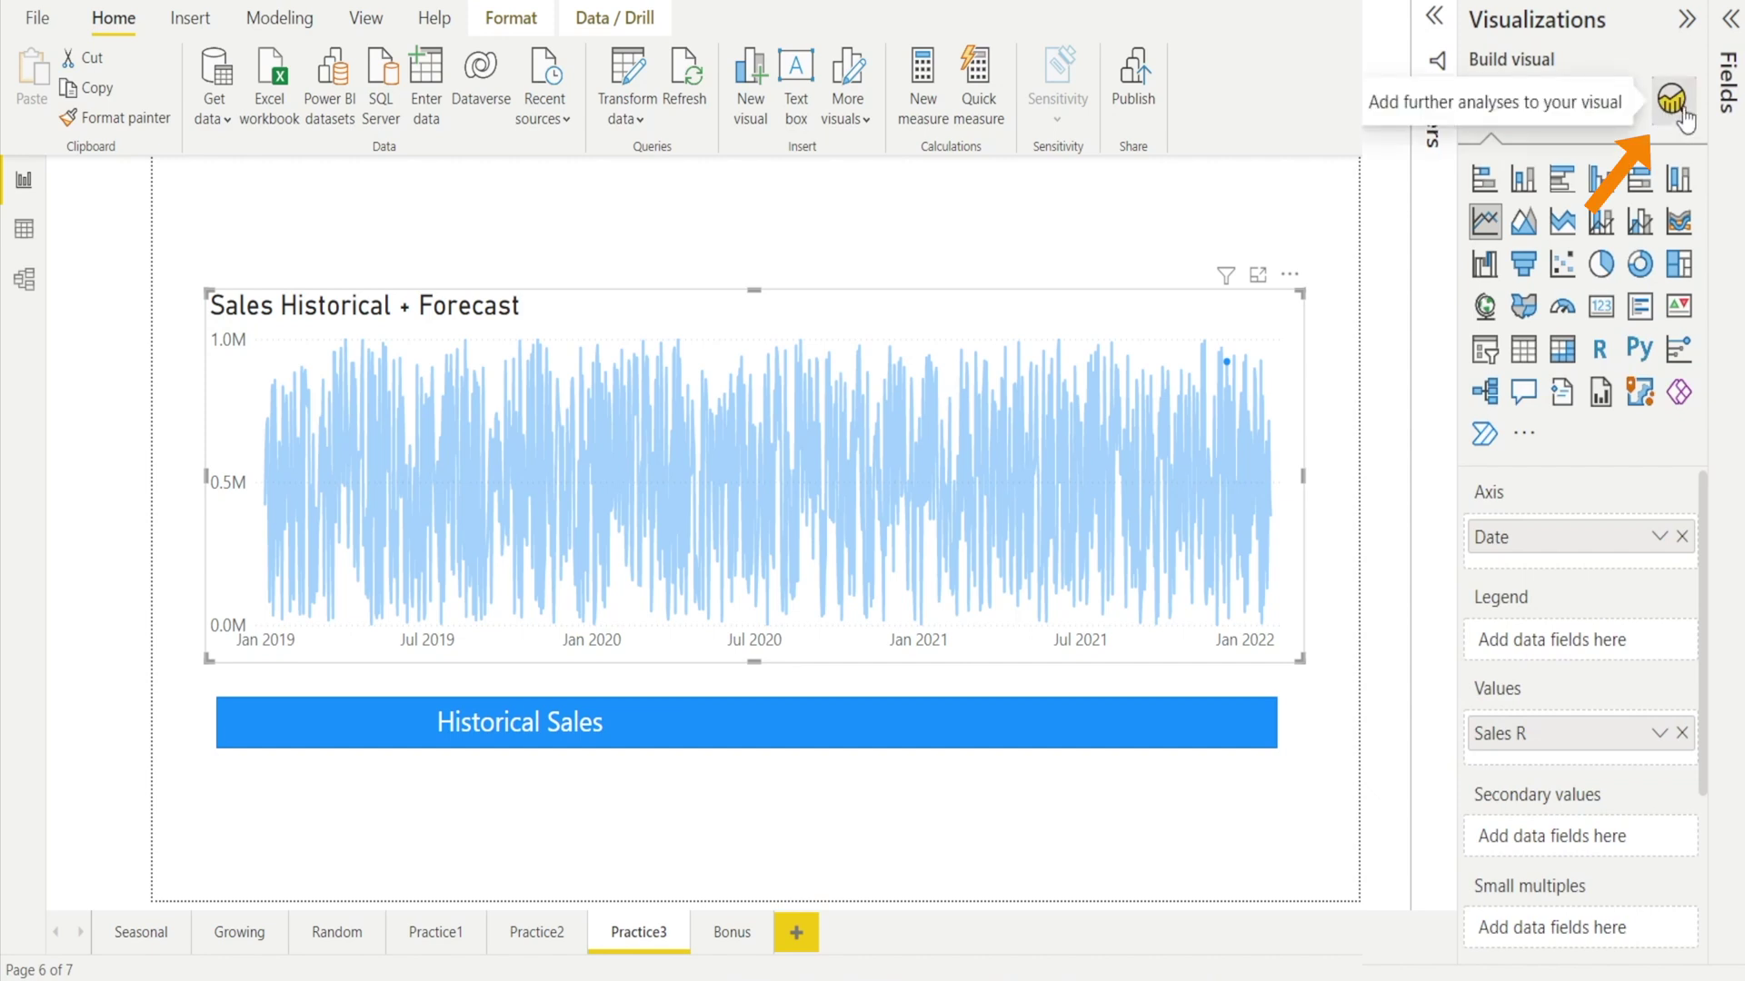
{"action": "left_click", "coordinate": [1676, 102]}
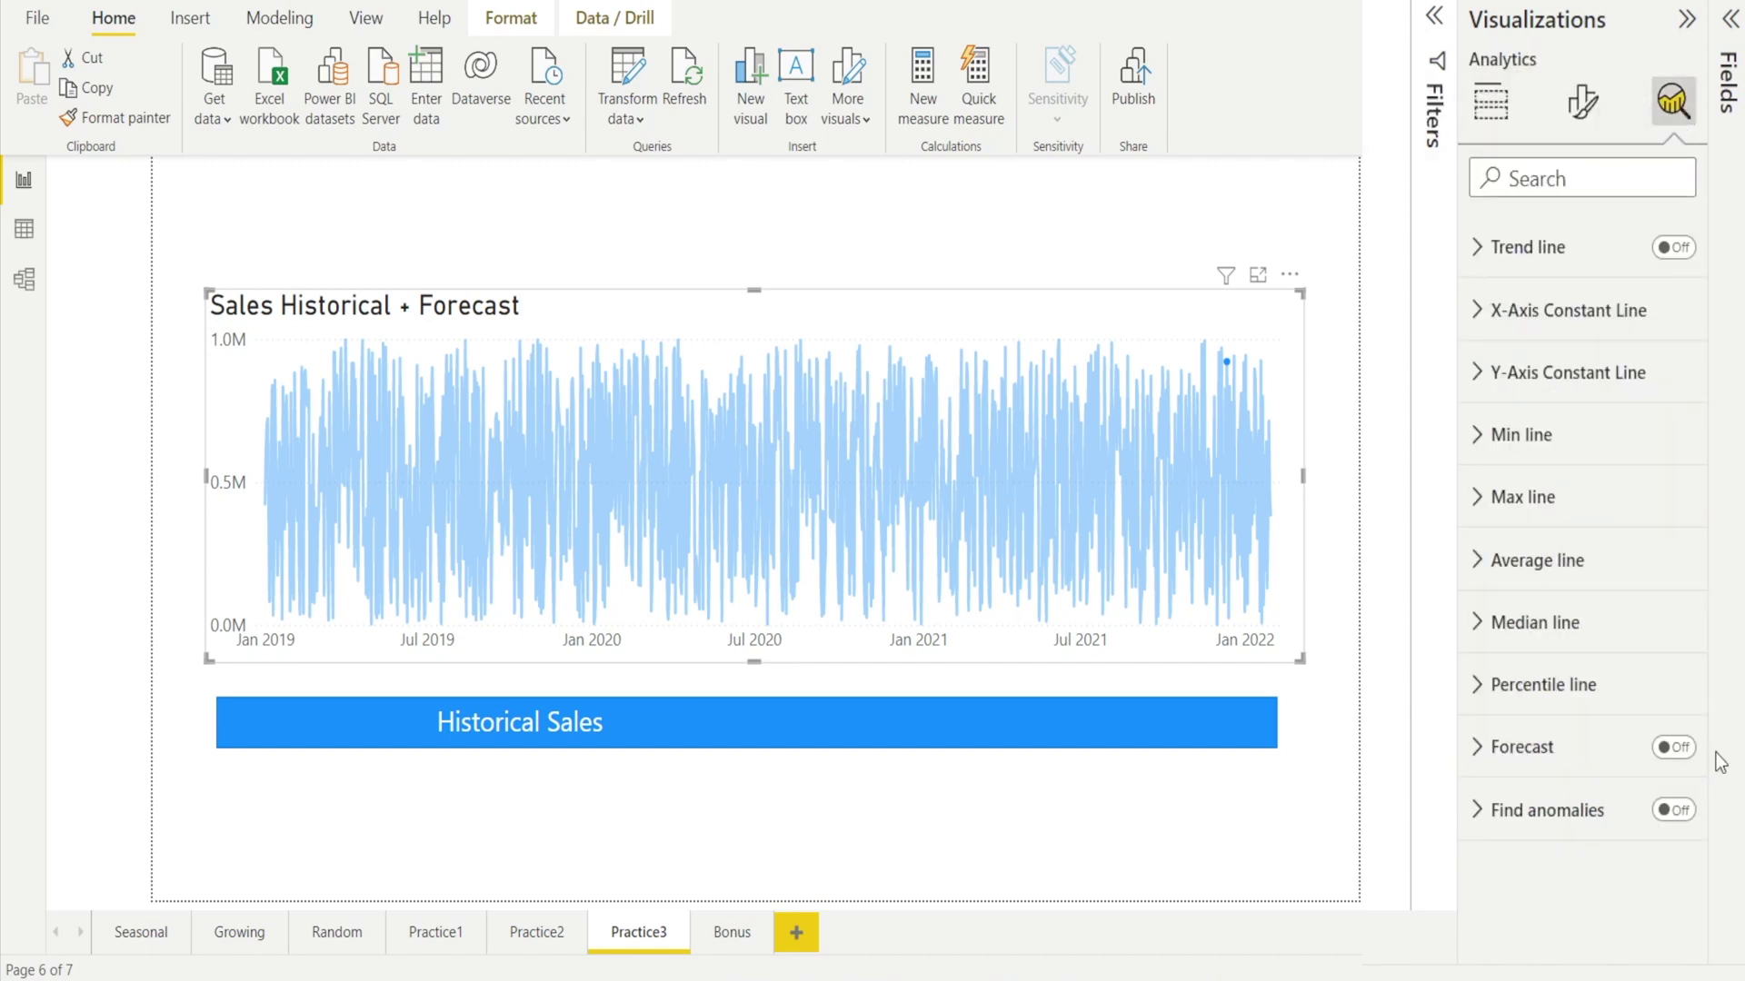
{"action": "left_click", "coordinate": [1675, 748]}
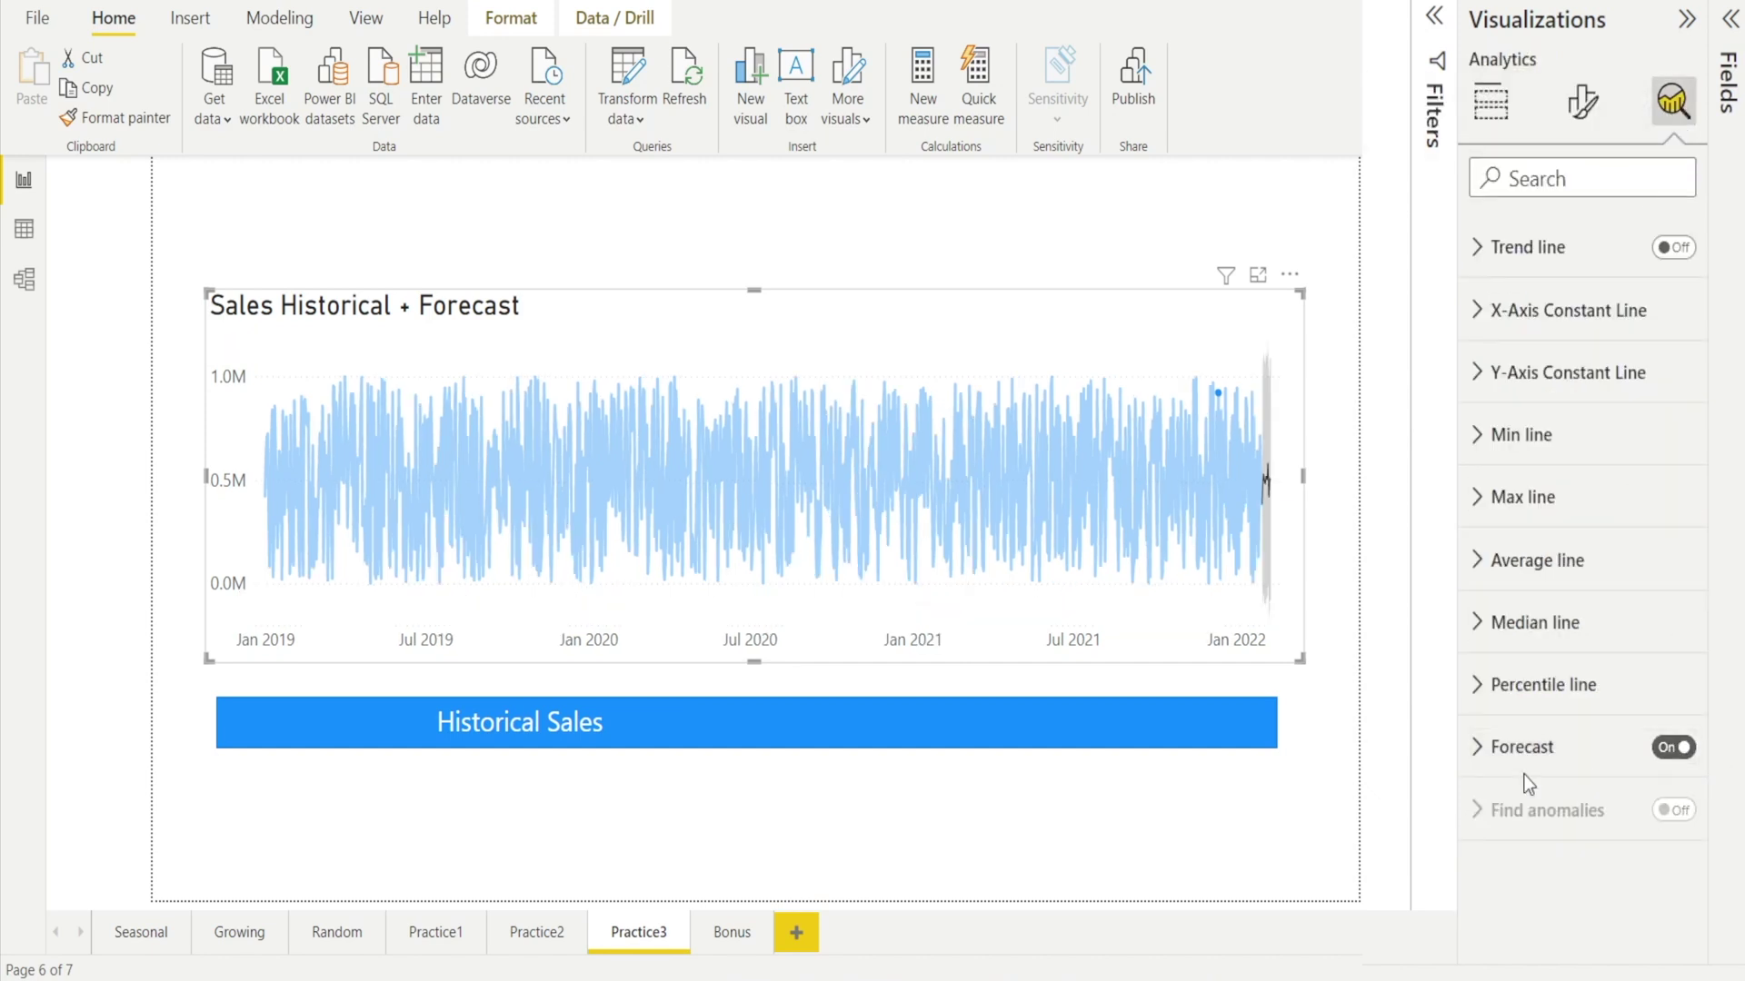
{"action": "left_click", "coordinate": [1486, 766]}
{"action": "scroll", "coordinate": [1518, 780], "scroll_direction": "down", "scroll_amount": 1}
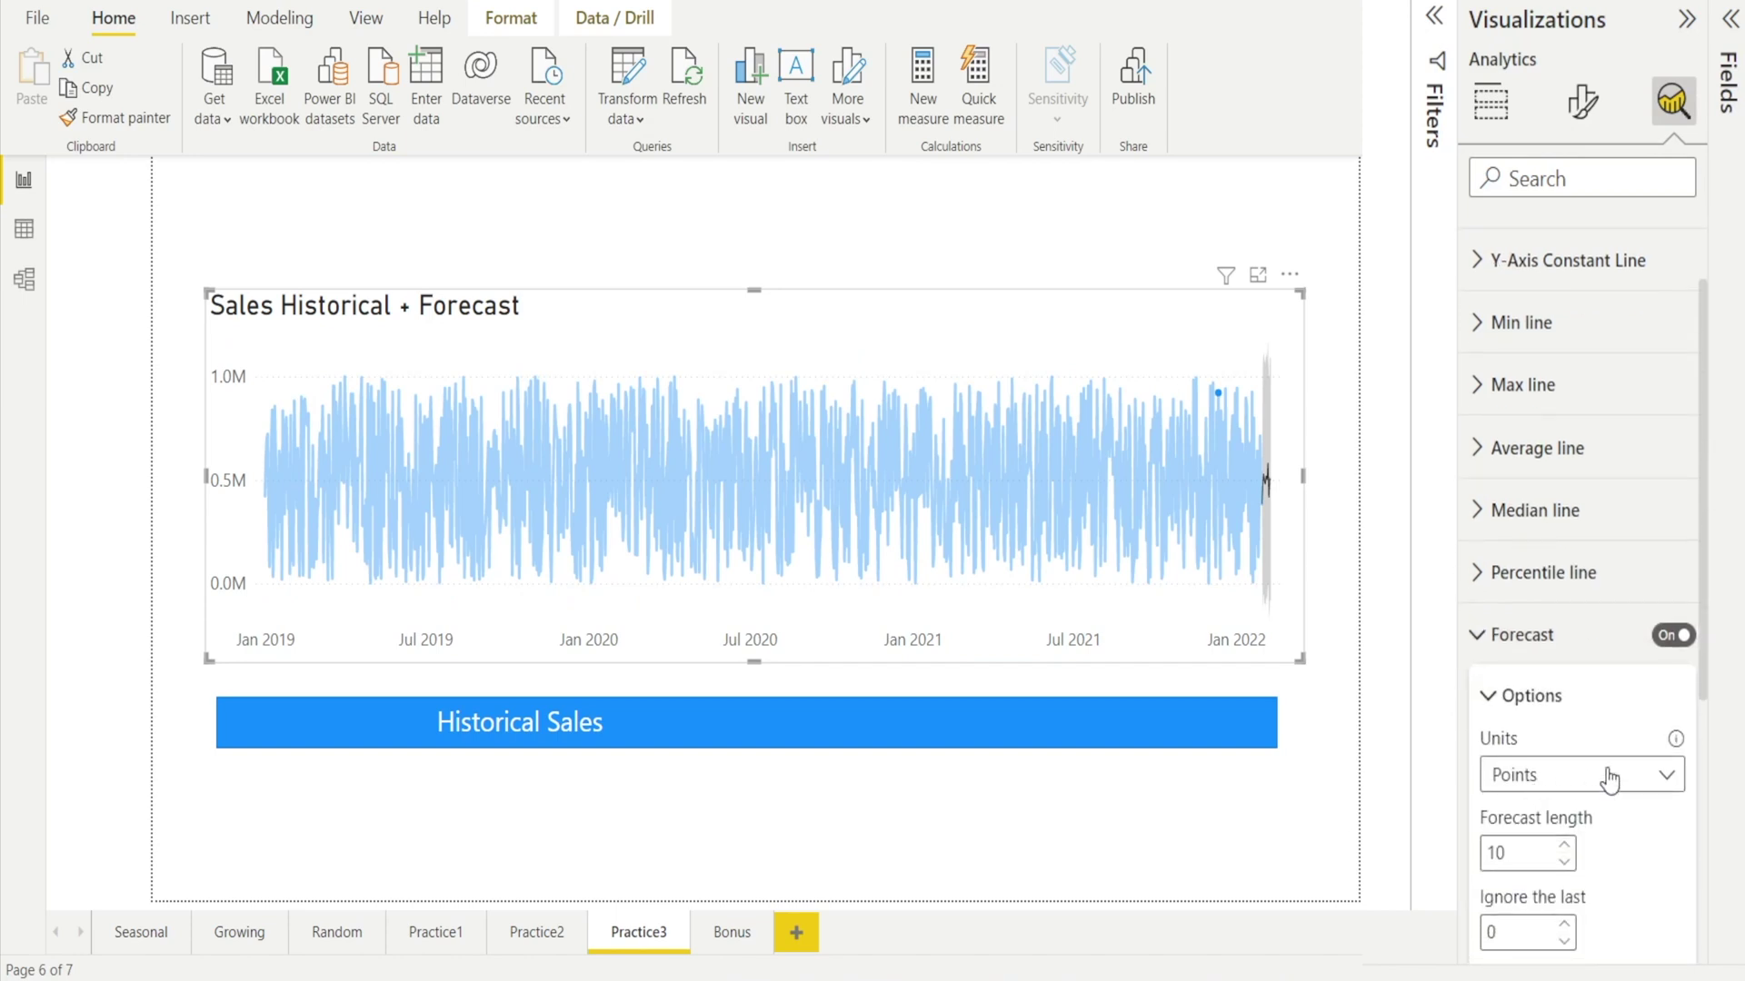
{"action": "double_click", "coordinate": [1532, 852]}
{"action": "type", "text": "365"}
{"action": "scroll", "coordinate": [1508, 820], "scroll_direction": "down", "scroll_amount": 4}
{"action": "left_click", "coordinate": [1631, 696]}
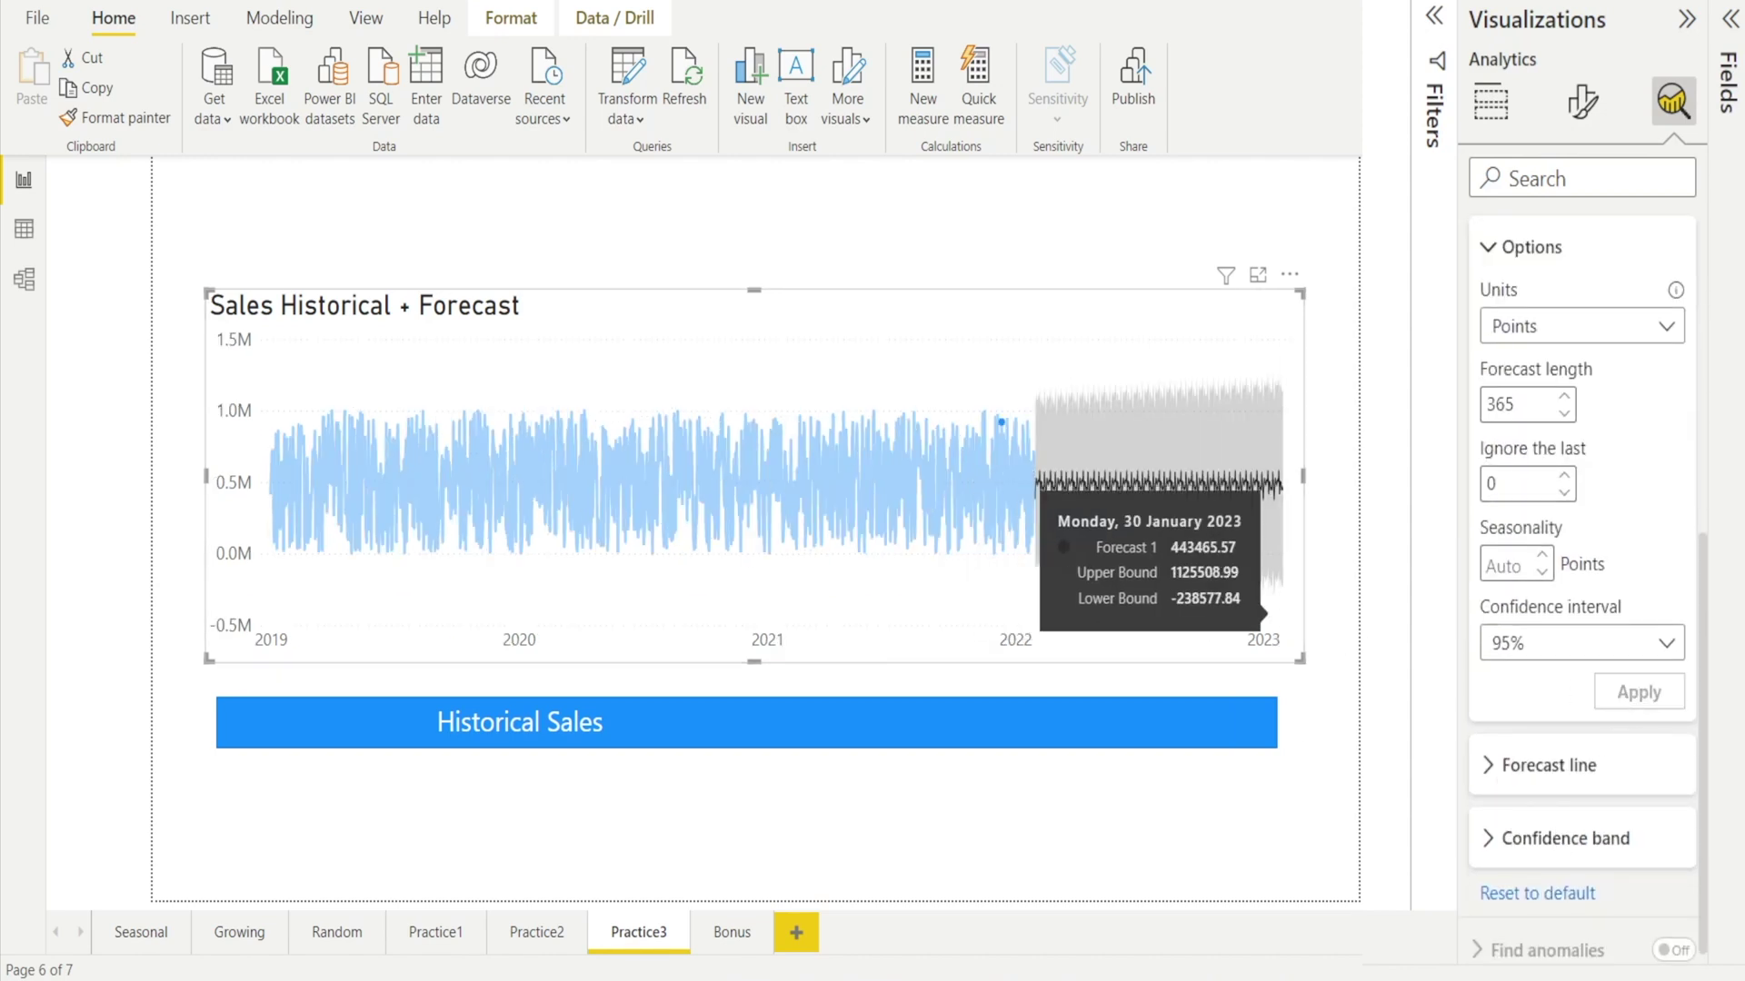
- Add a dashed minimum reference line for Sales R to the Practice3 sales chart
{"action": "left_click", "coordinate": [612, 634]}
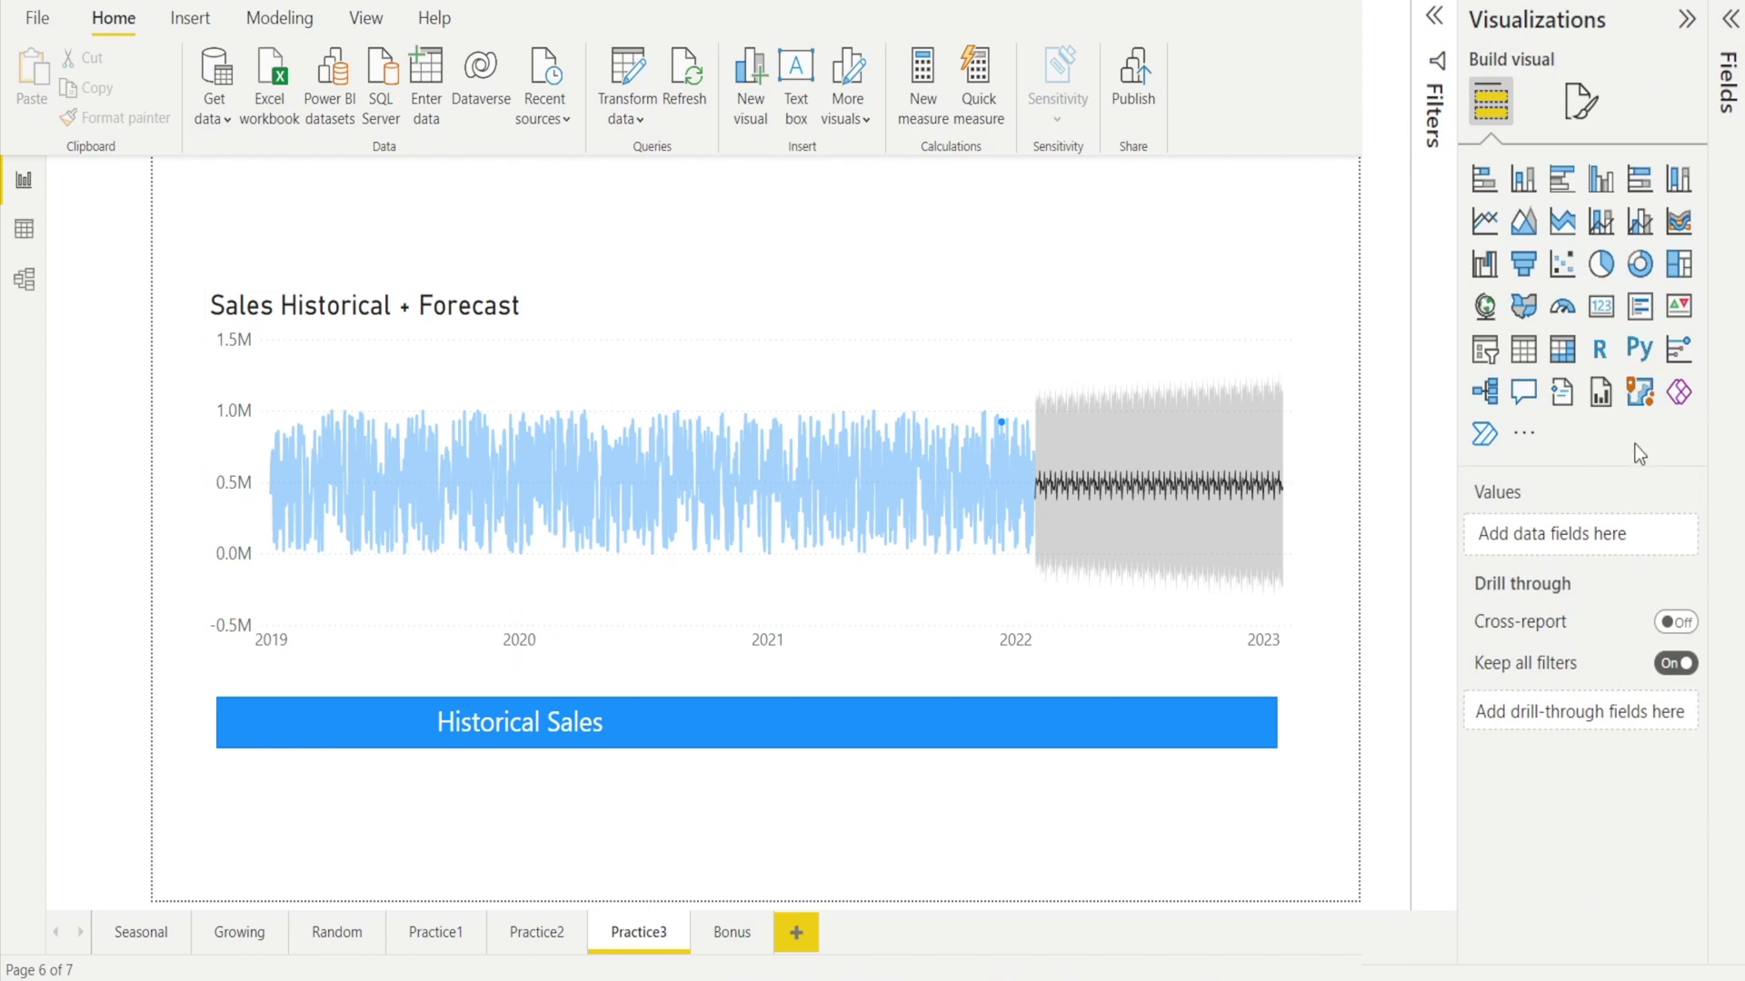
{"action": "left_click", "coordinate": [1205, 340]}
{"action": "left_click", "coordinate": [1671, 100]}
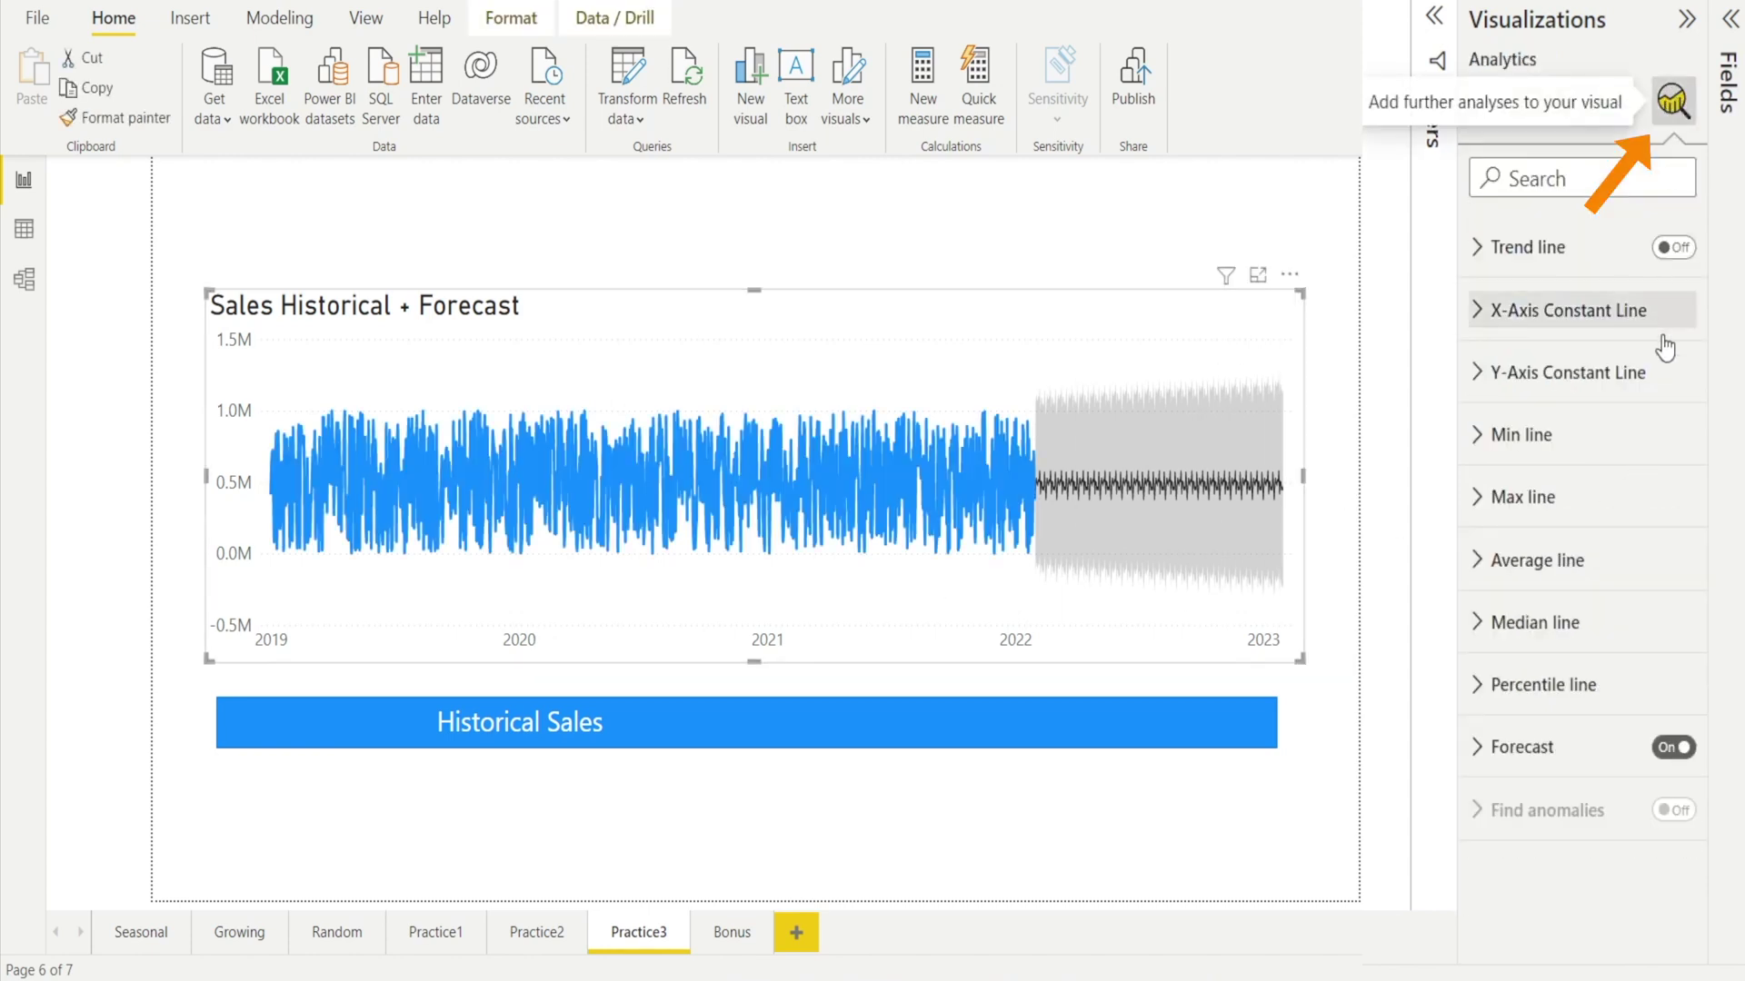
{"action": "left_click", "coordinate": [1482, 445]}
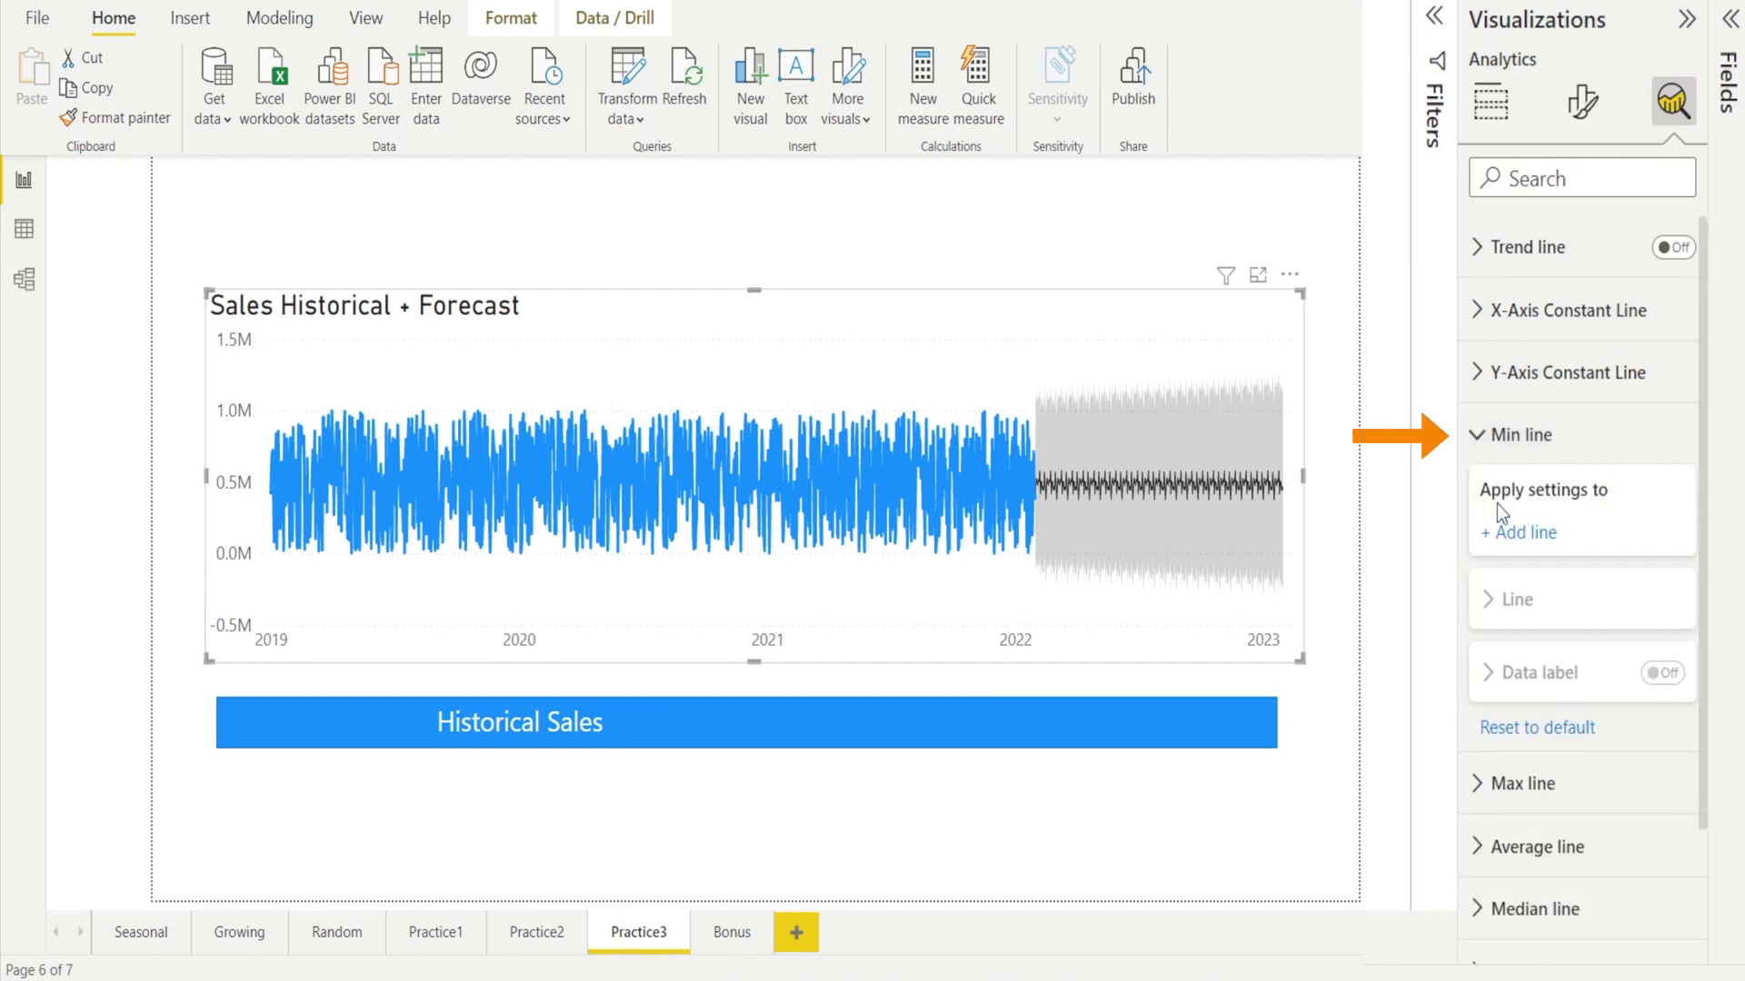
{"action": "left_click", "coordinate": [1495, 543]}
{"action": "scroll", "coordinate": [1491, 538], "scroll_direction": "down", "scroll_amount": 2}
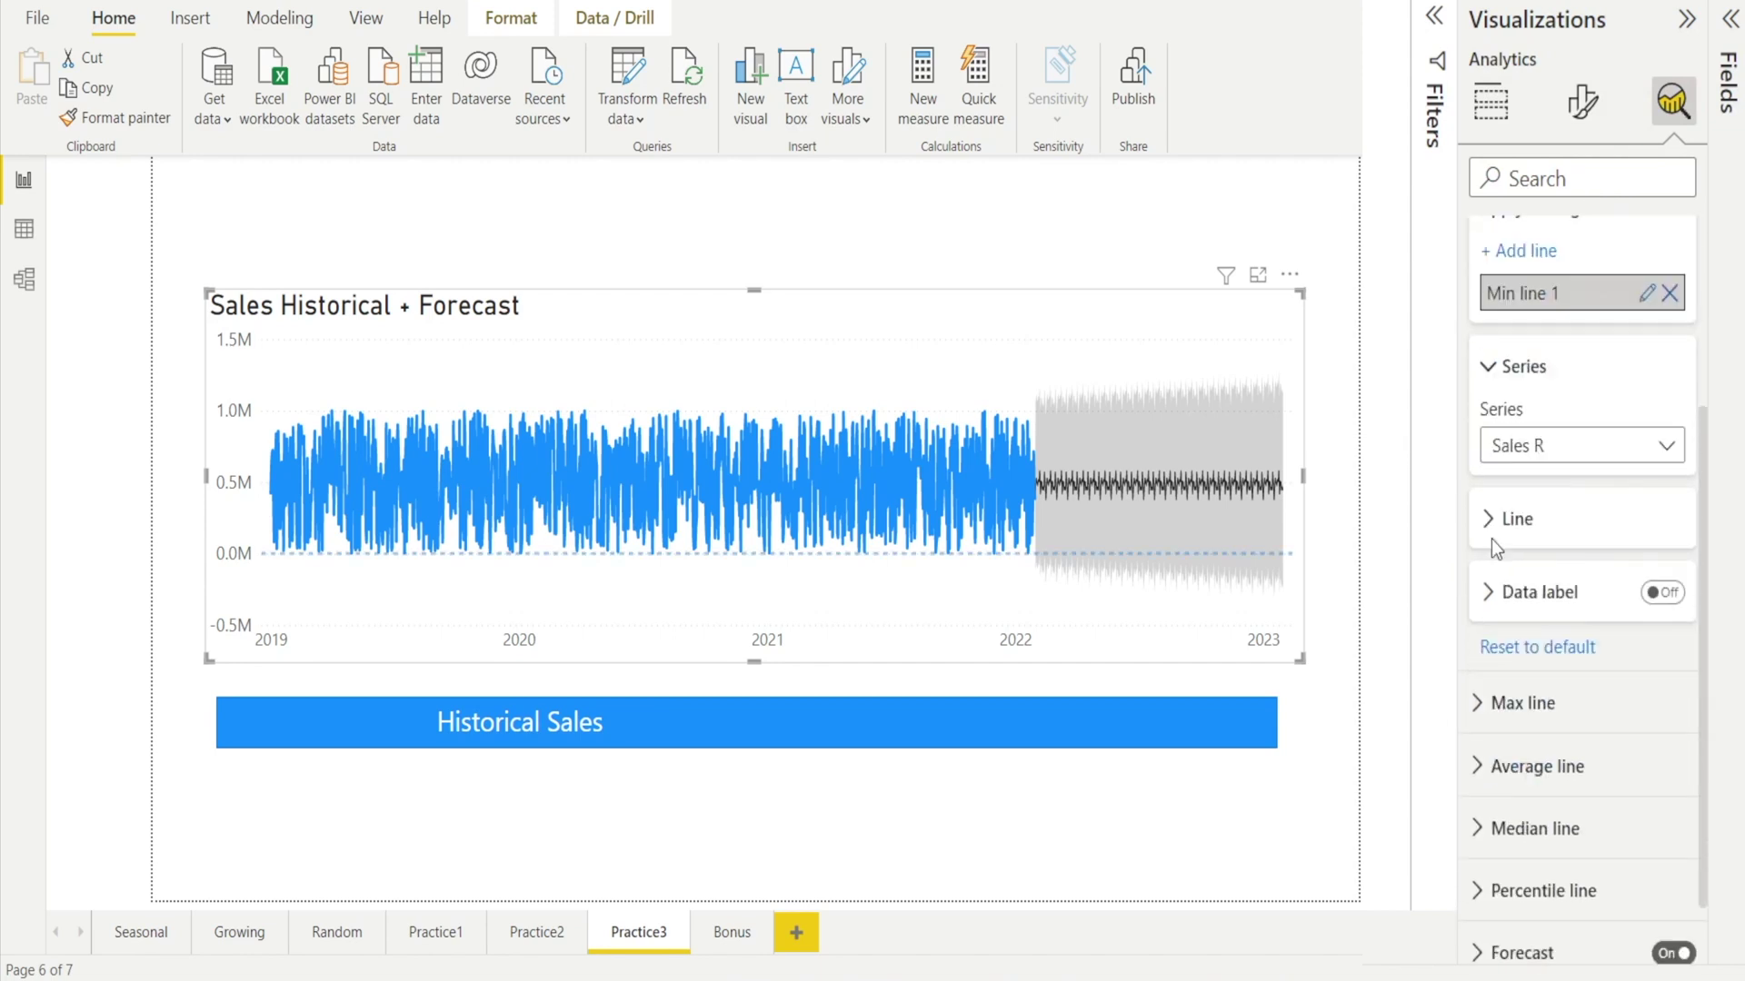
- Add a dashed maximum reference line for Sales R at about 1.0M
{"action": "left_click", "coordinate": [1478, 649]}
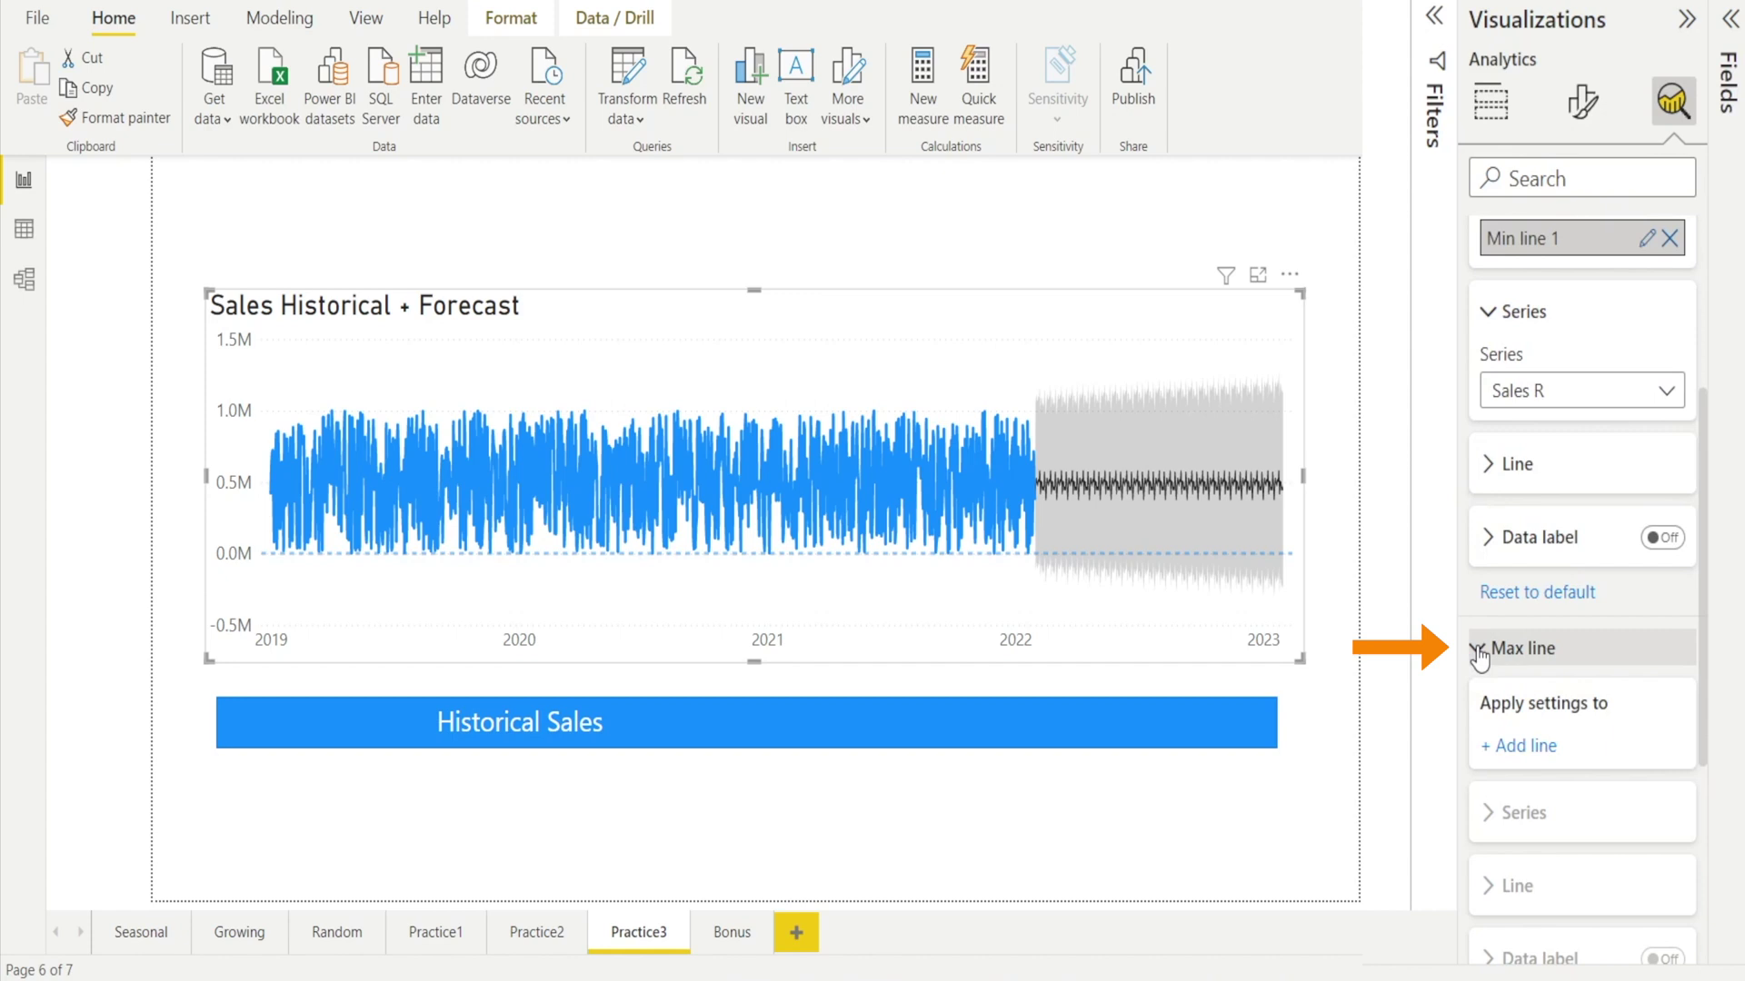
{"action": "scroll", "coordinate": [1504, 718], "scroll_direction": "down", "scroll_amount": 1}
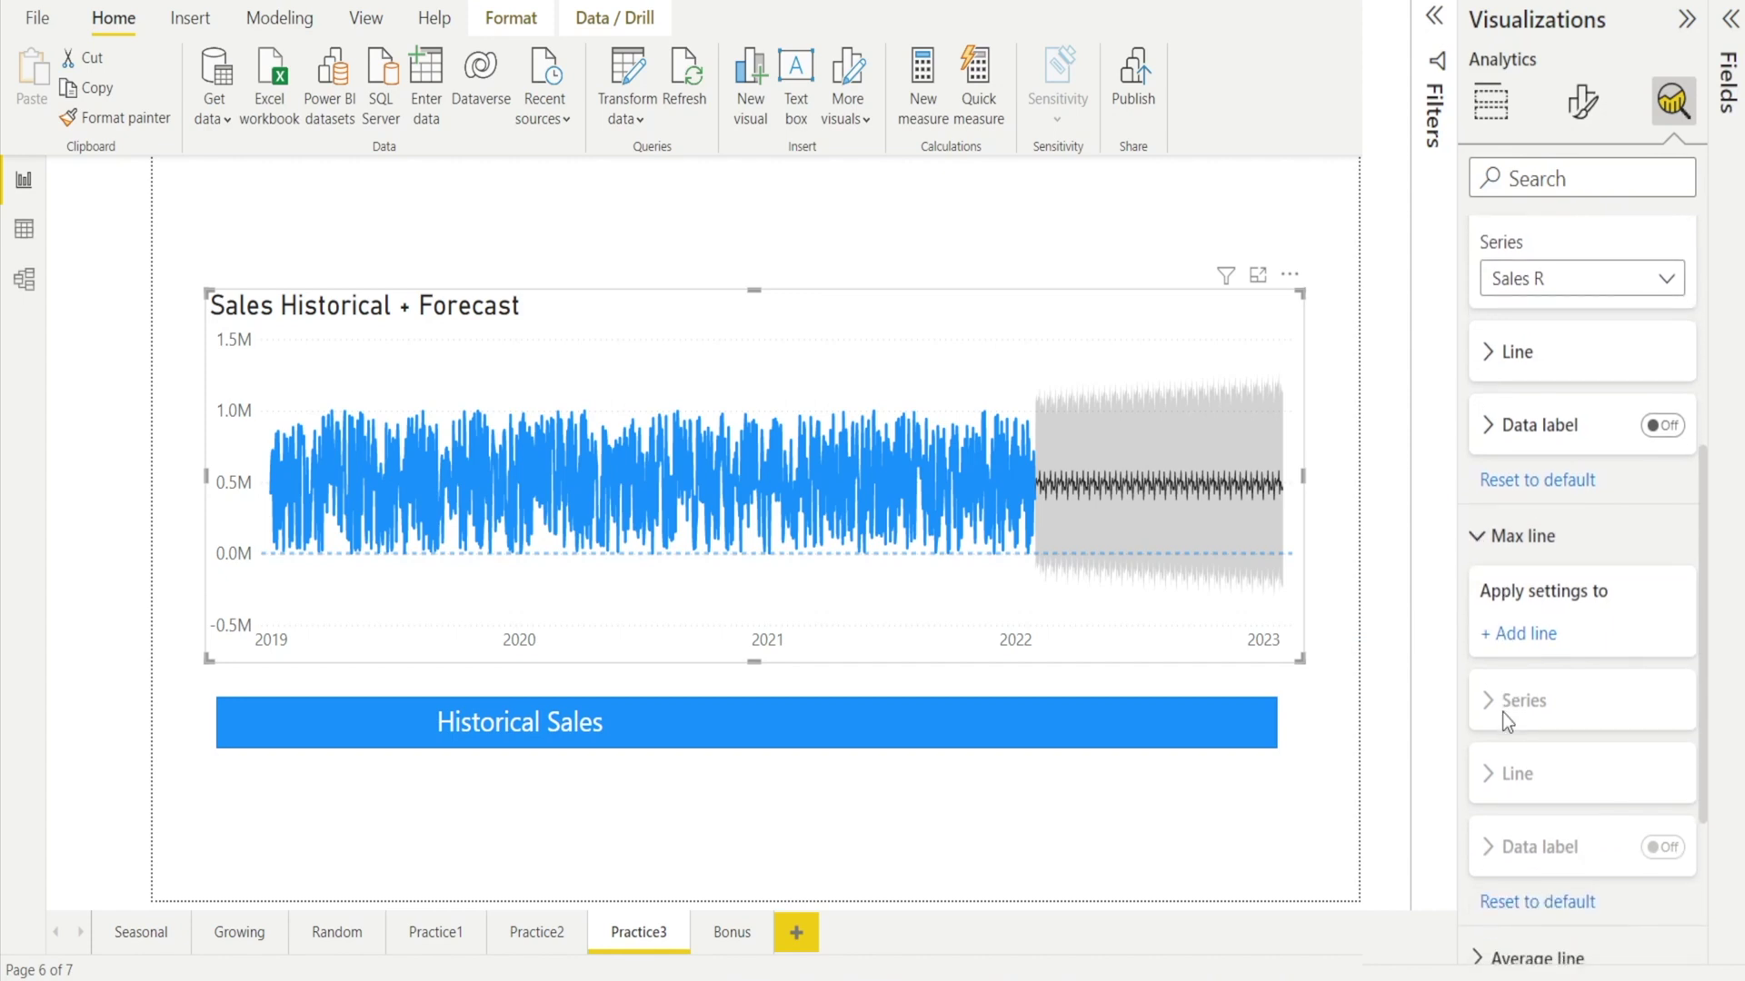
{"action": "left_click", "coordinate": [1495, 639]}
{"action": "scroll", "coordinate": [1605, 666], "scroll_direction": "down", "scroll_amount": 1}
{"action": "scroll", "coordinate": [1604, 666], "scroll_direction": "down", "scroll_amount": 2}
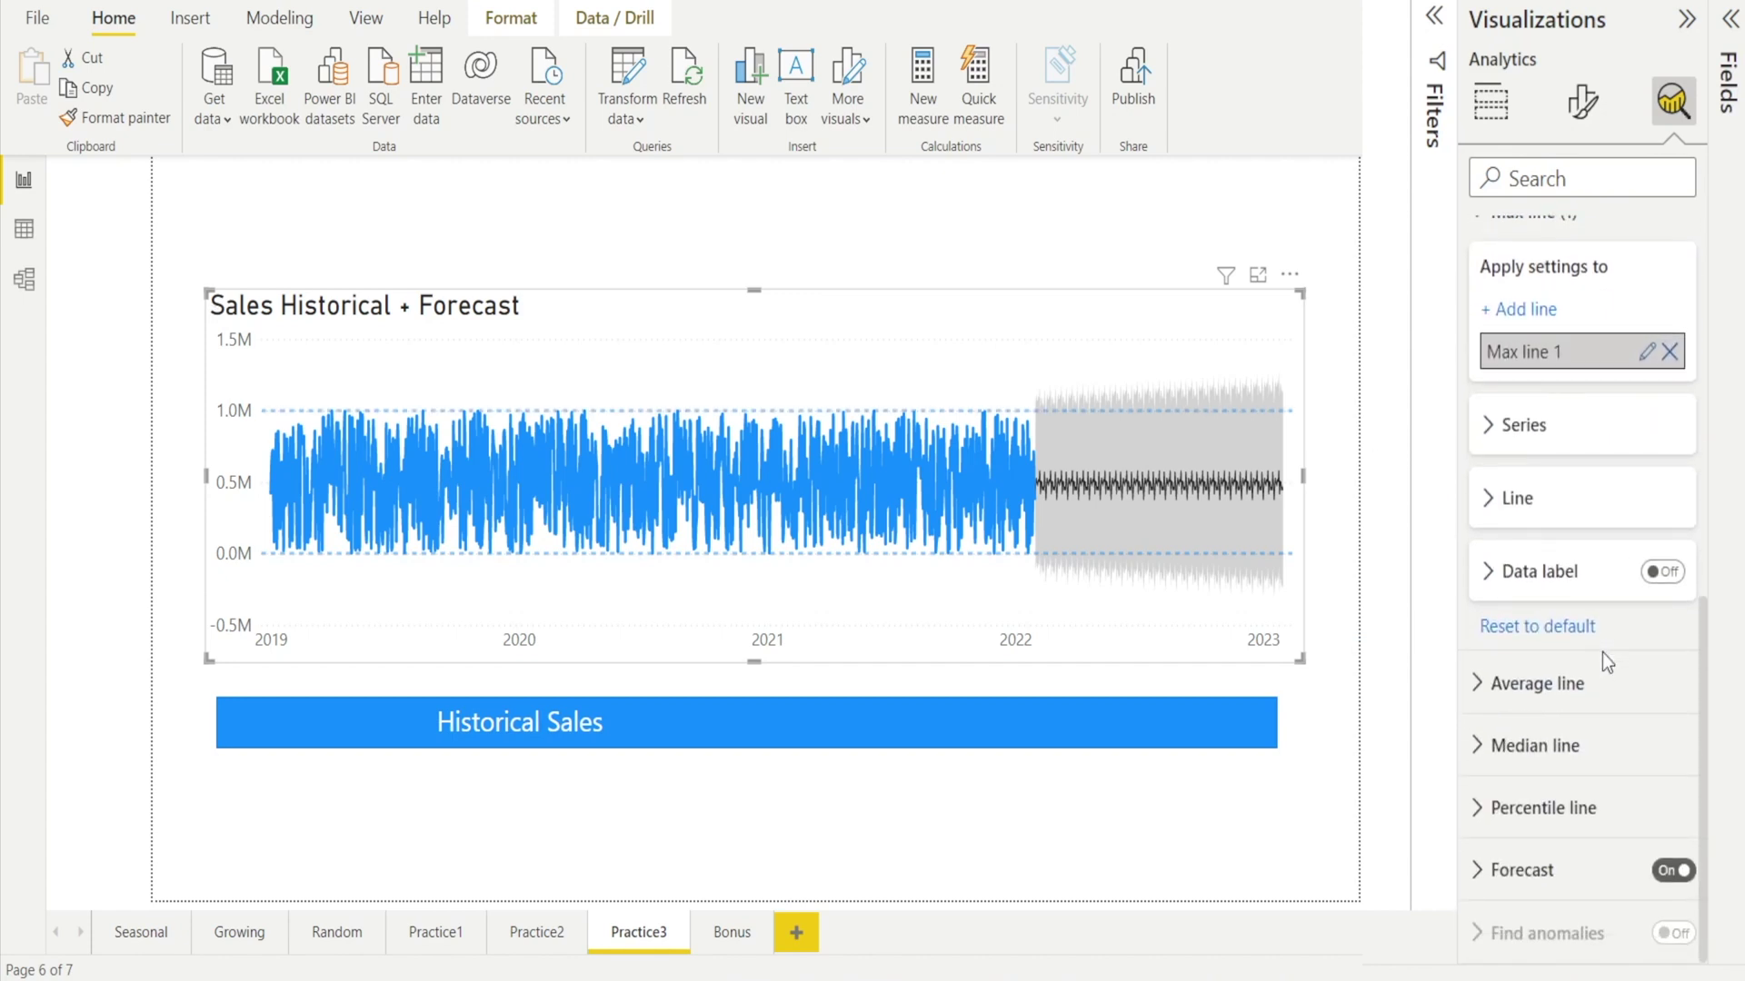
- Add a percentile reference line to the Sales Historical + Forecast chart
{"action": "left_click", "coordinate": [1490, 812]}
{"action": "scroll", "coordinate": [1490, 818], "scroll_direction": "down", "scroll_amount": 3}
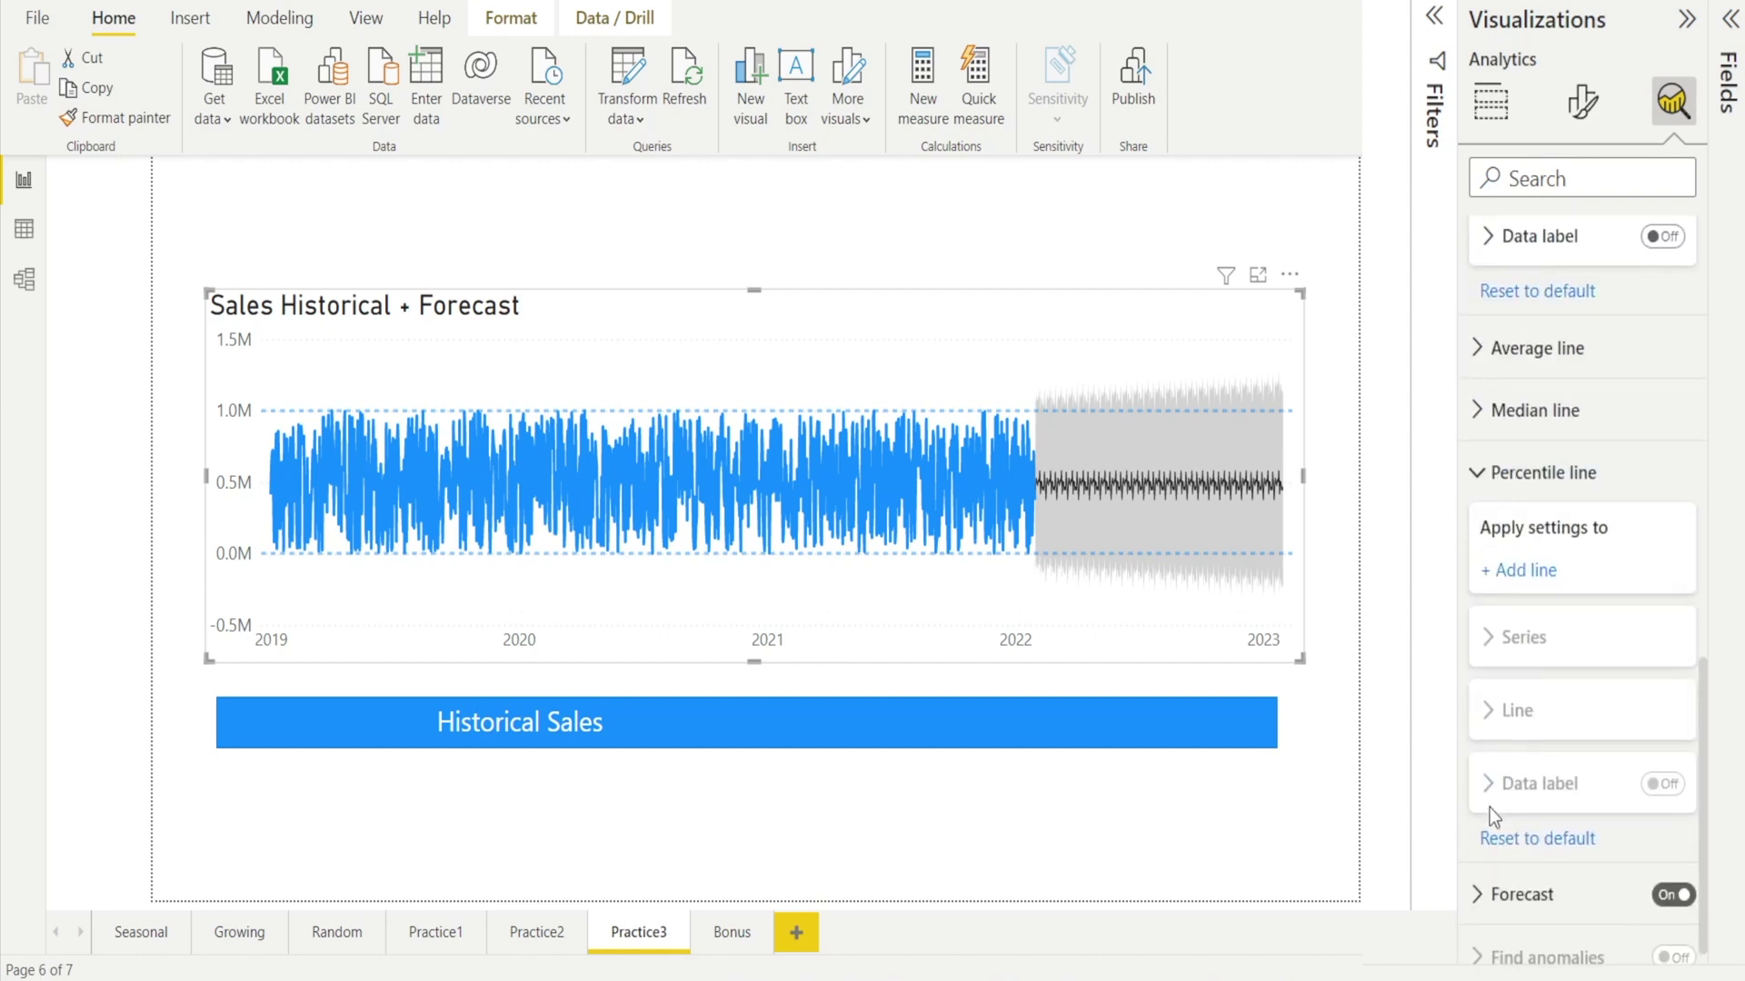
{"action": "left_click", "coordinate": [1488, 570]}
{"action": "scroll", "coordinate": [1515, 627], "scroll_direction": "down", "scroll_amount": 1}
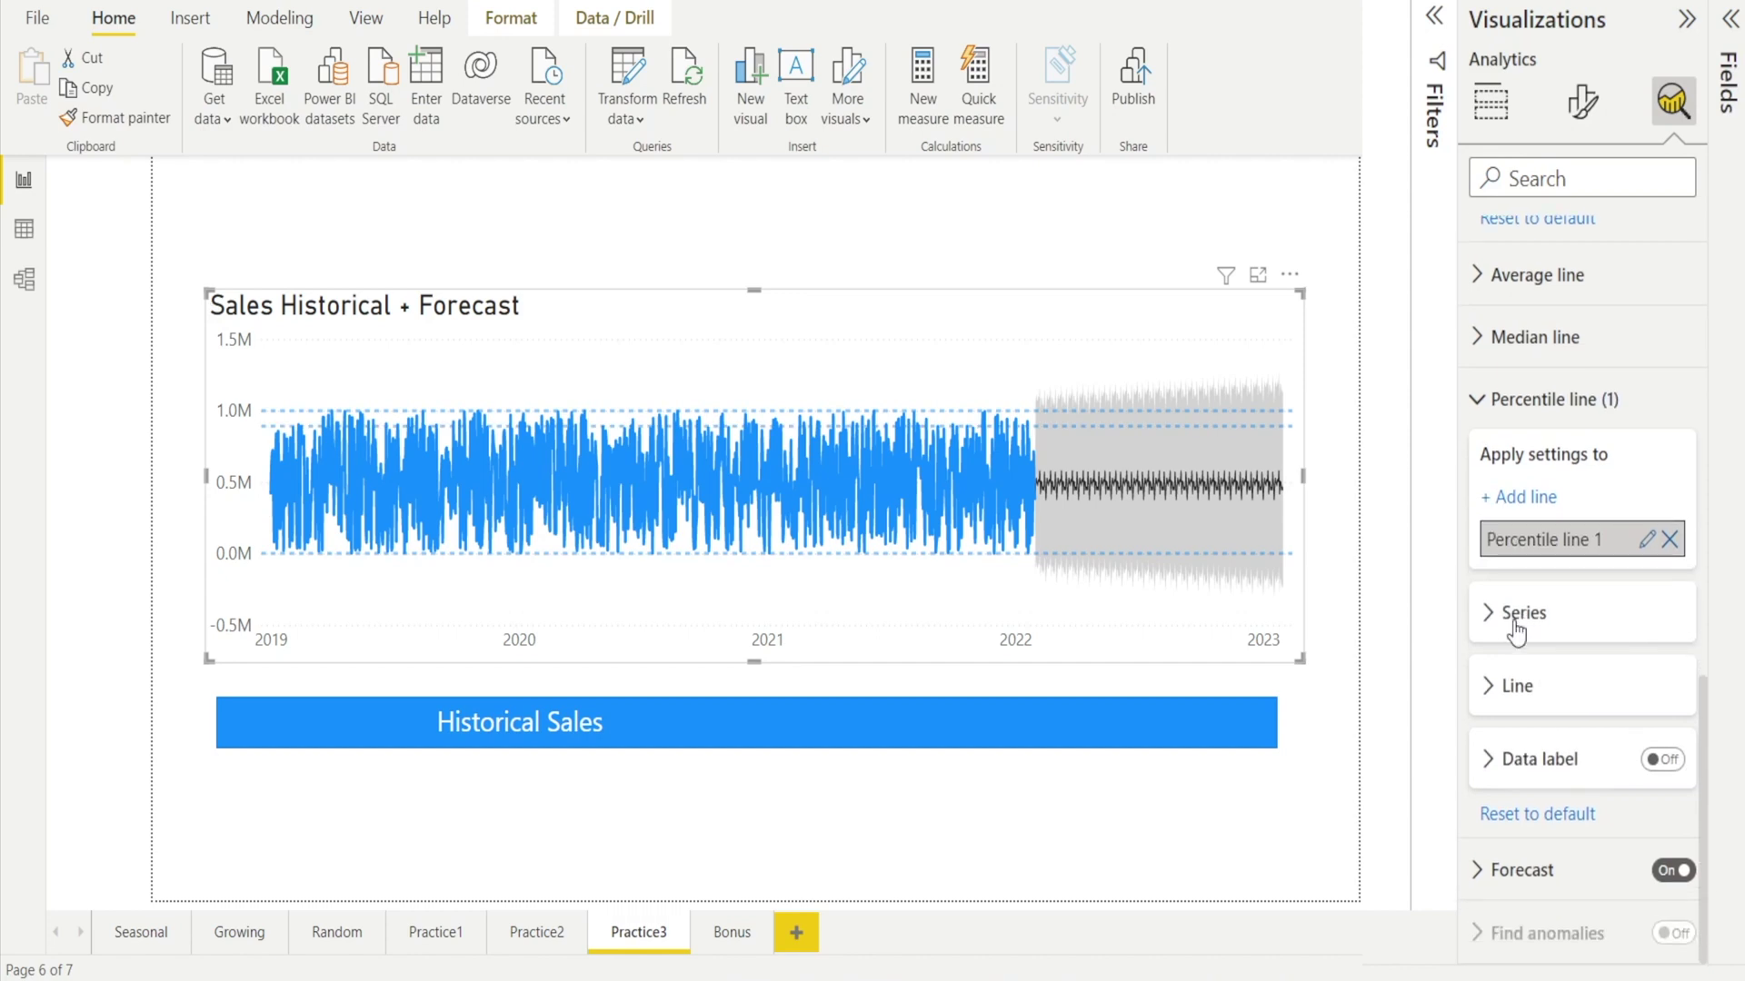
- Change the percentile line from 90 to 70 and colour it dark red
{"action": "left_click", "coordinate": [1495, 689]}
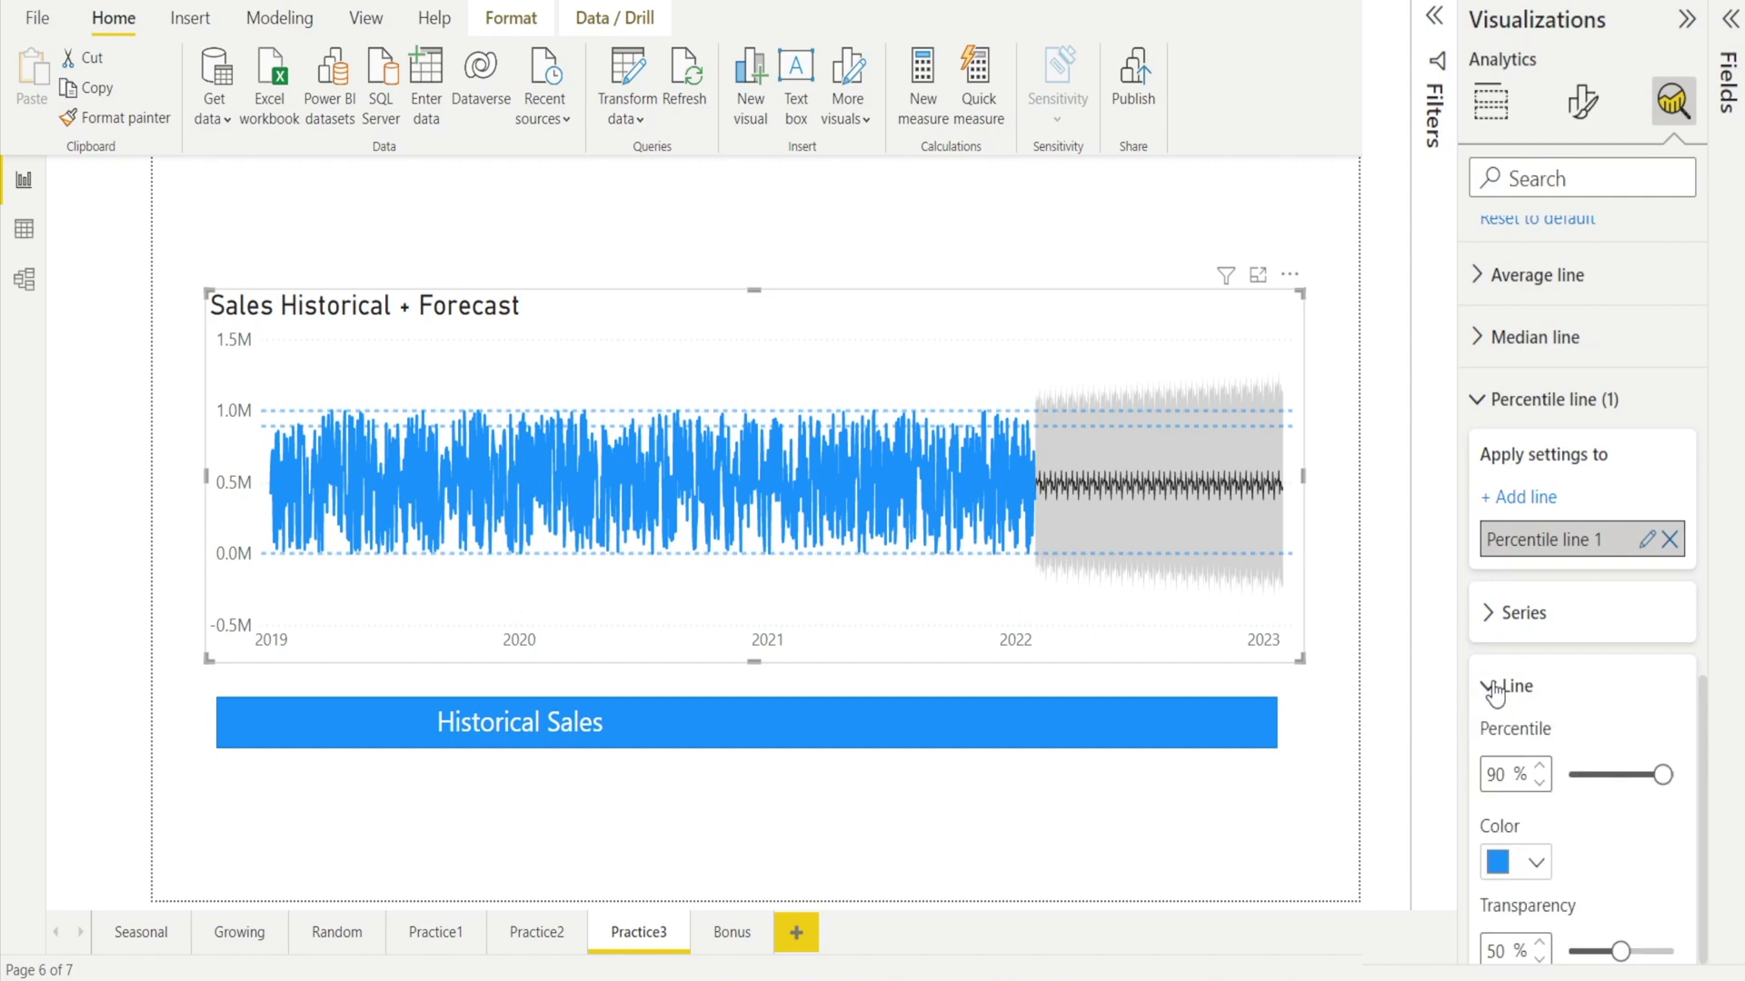
{"action": "scroll", "coordinate": [1656, 682], "scroll_direction": "down", "scroll_amount": 3}
{"action": "left_click_drag", "start_coordinate": [1505, 548], "coordinate": [1398, 563]}
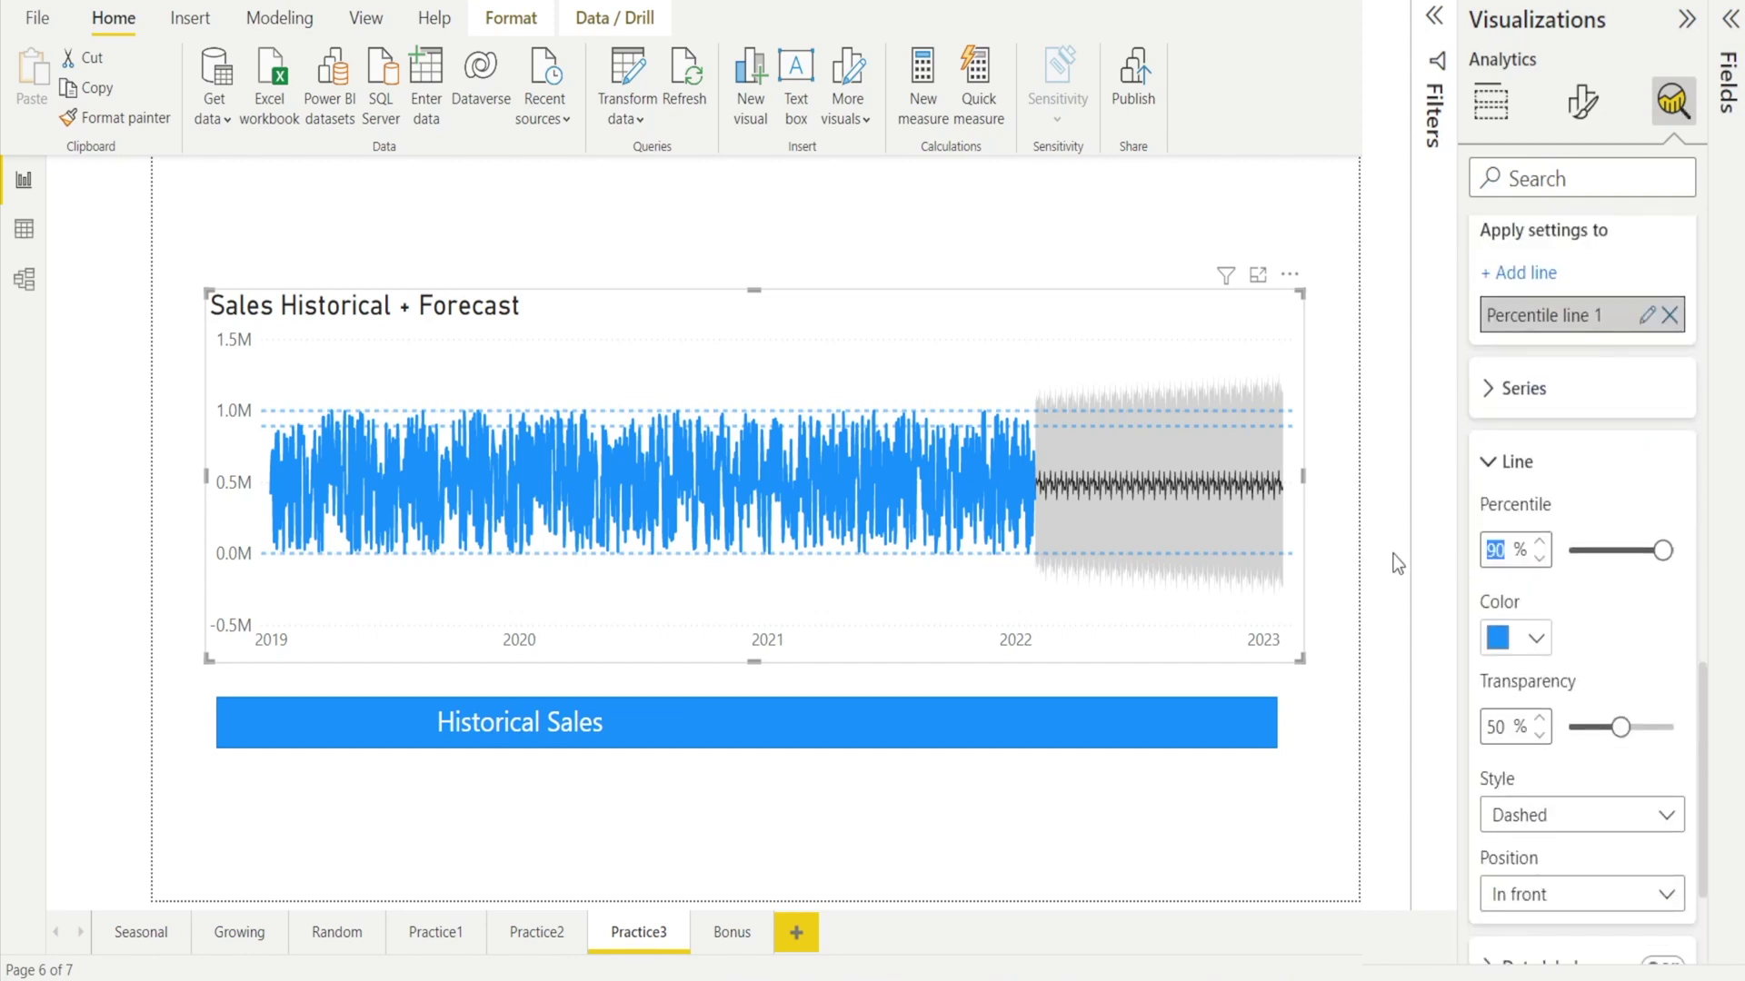
{"action": "type", "text": "70"}
{"action": "scroll", "coordinate": [1630, 646], "scroll_direction": "down", "scroll_amount": 1}
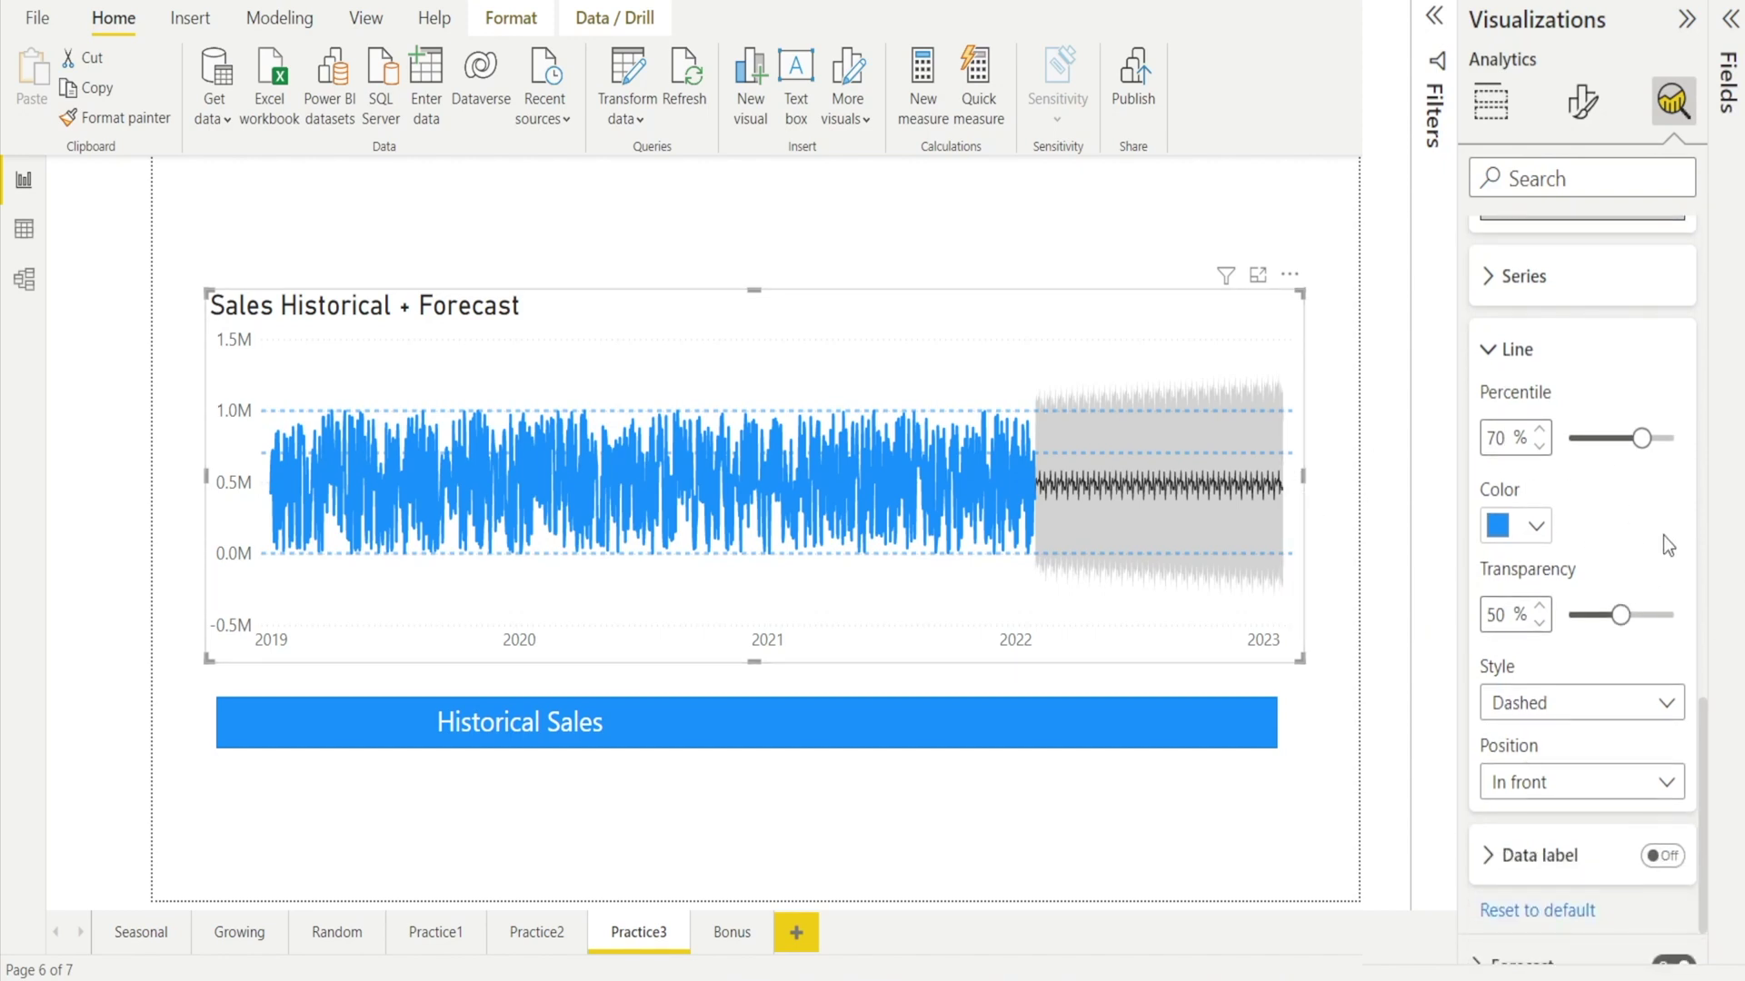
{"action": "left_click", "coordinate": [1536, 527]}
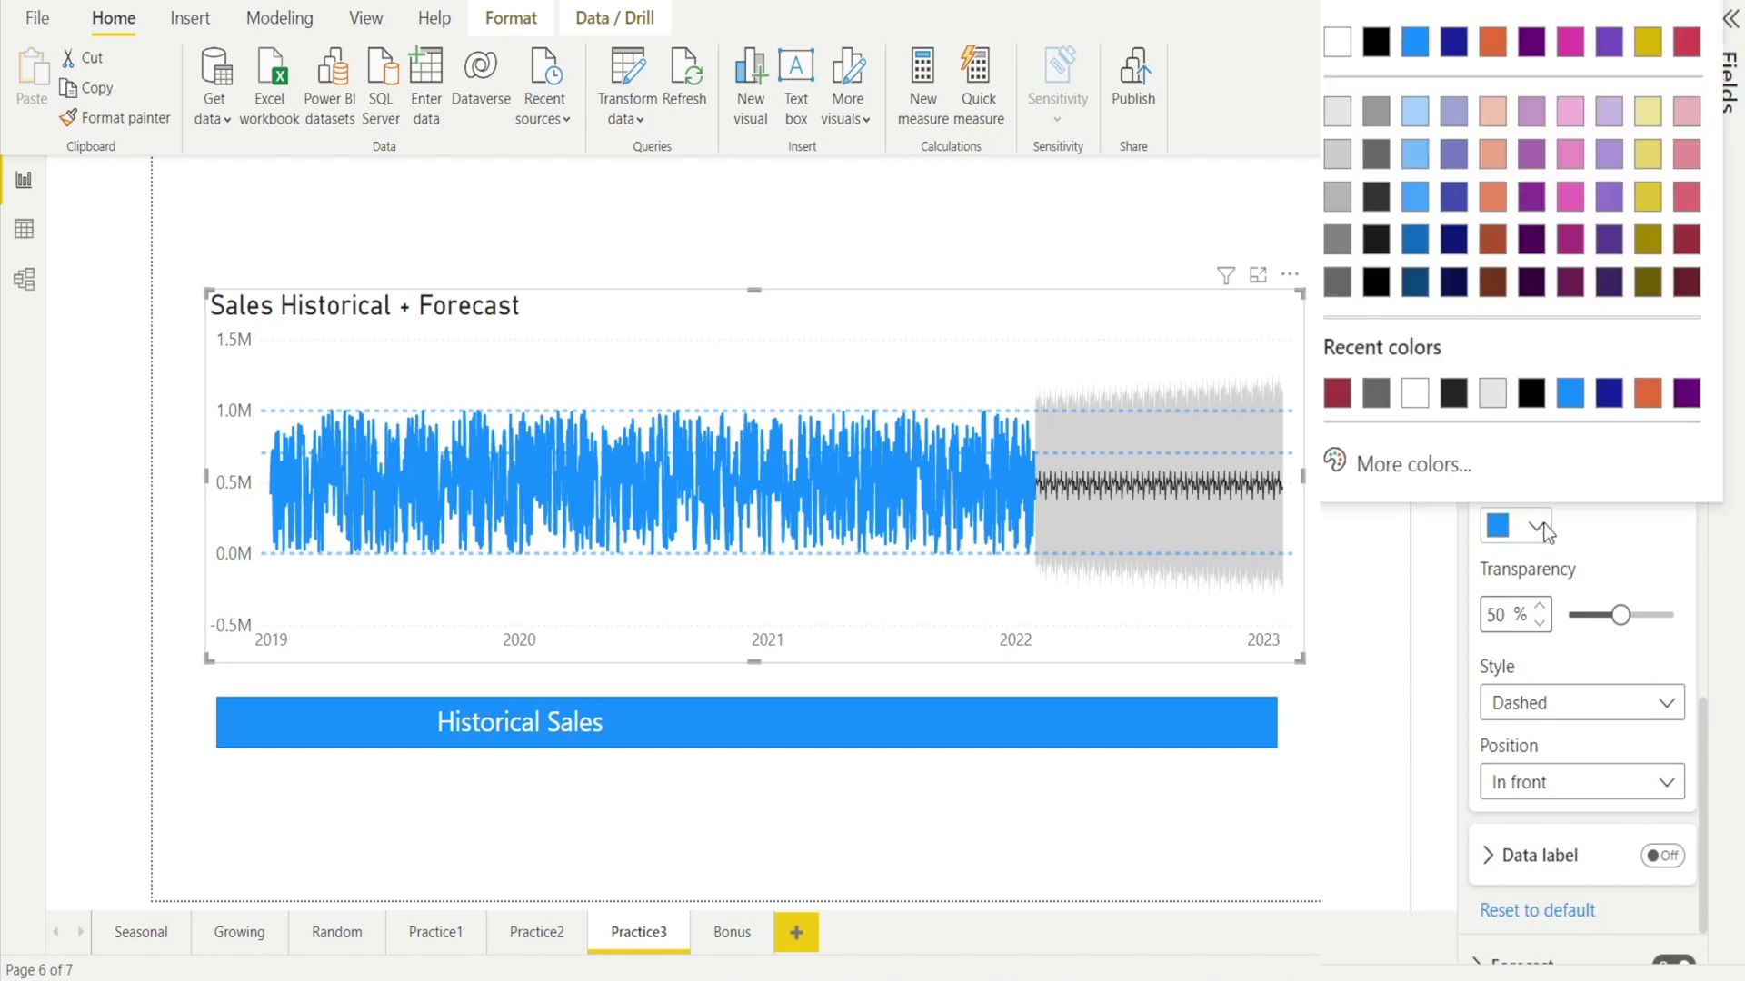
{"action": "left_click", "coordinate": [1336, 392]}
{"action": "scroll", "coordinate": [1561, 518], "scroll_direction": "down", "scroll_amount": 1}
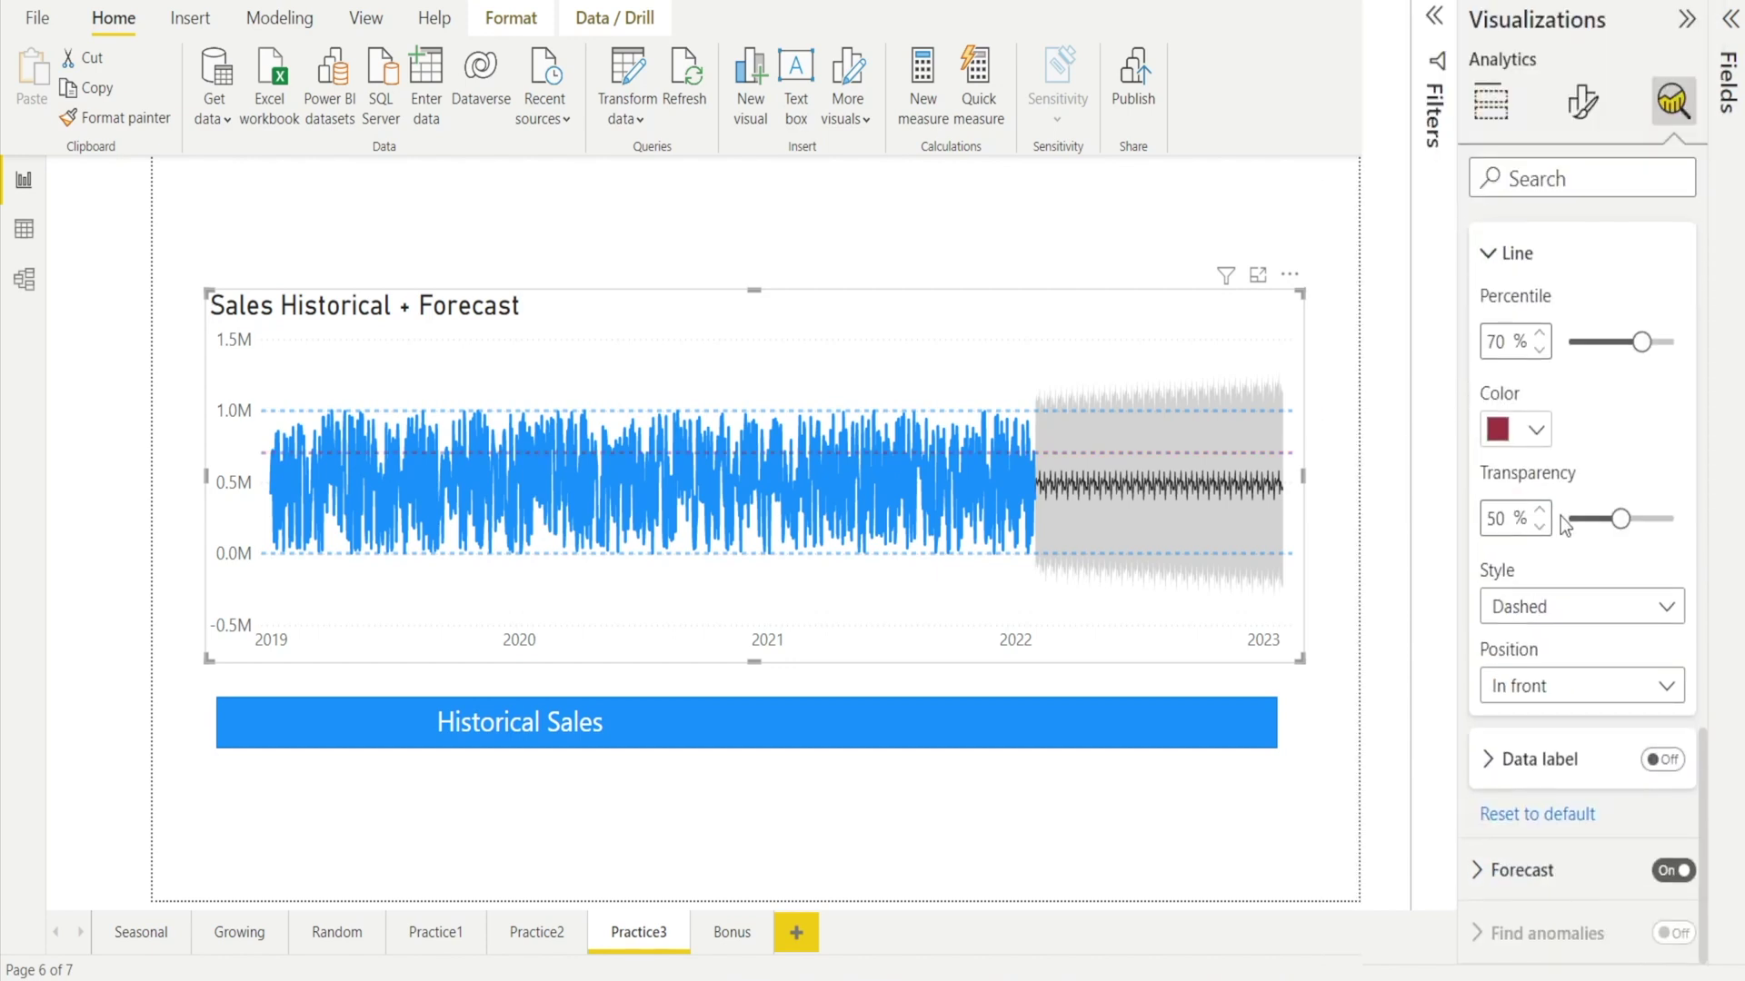
{"action": "left_click", "coordinate": [1490, 761]}
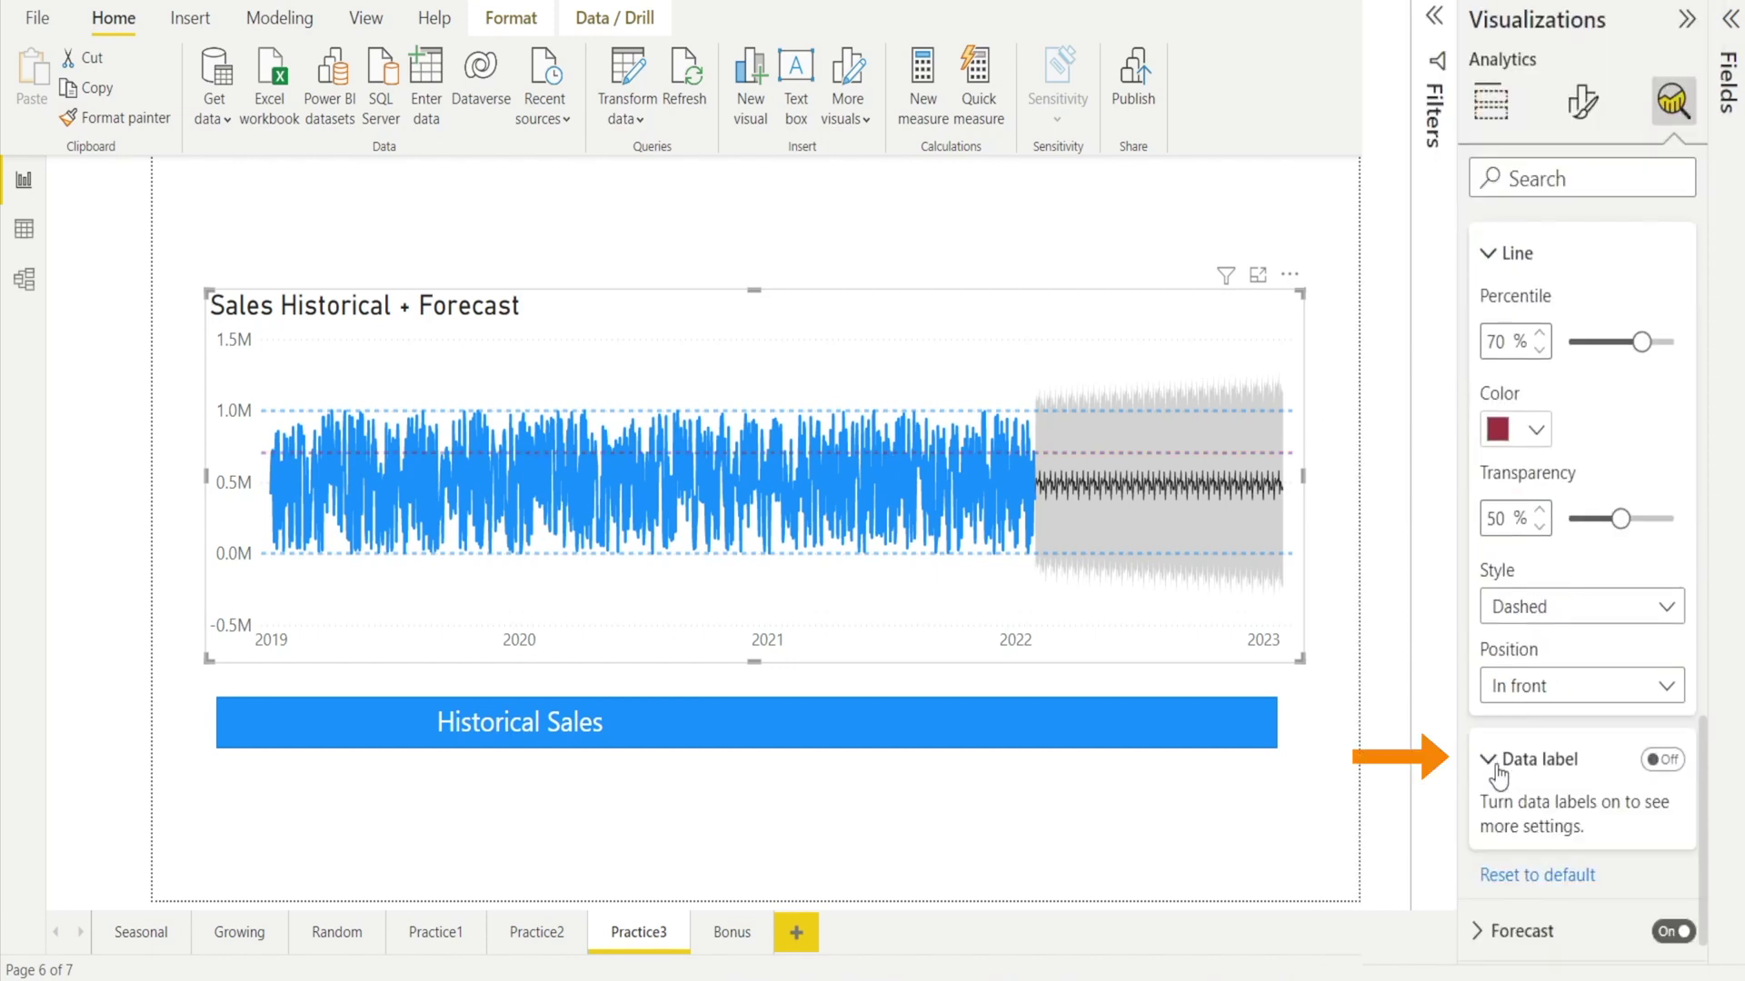
- Turn on the percentile line's data label, placed at the right in dark red
{"action": "left_click", "coordinate": [1670, 762]}
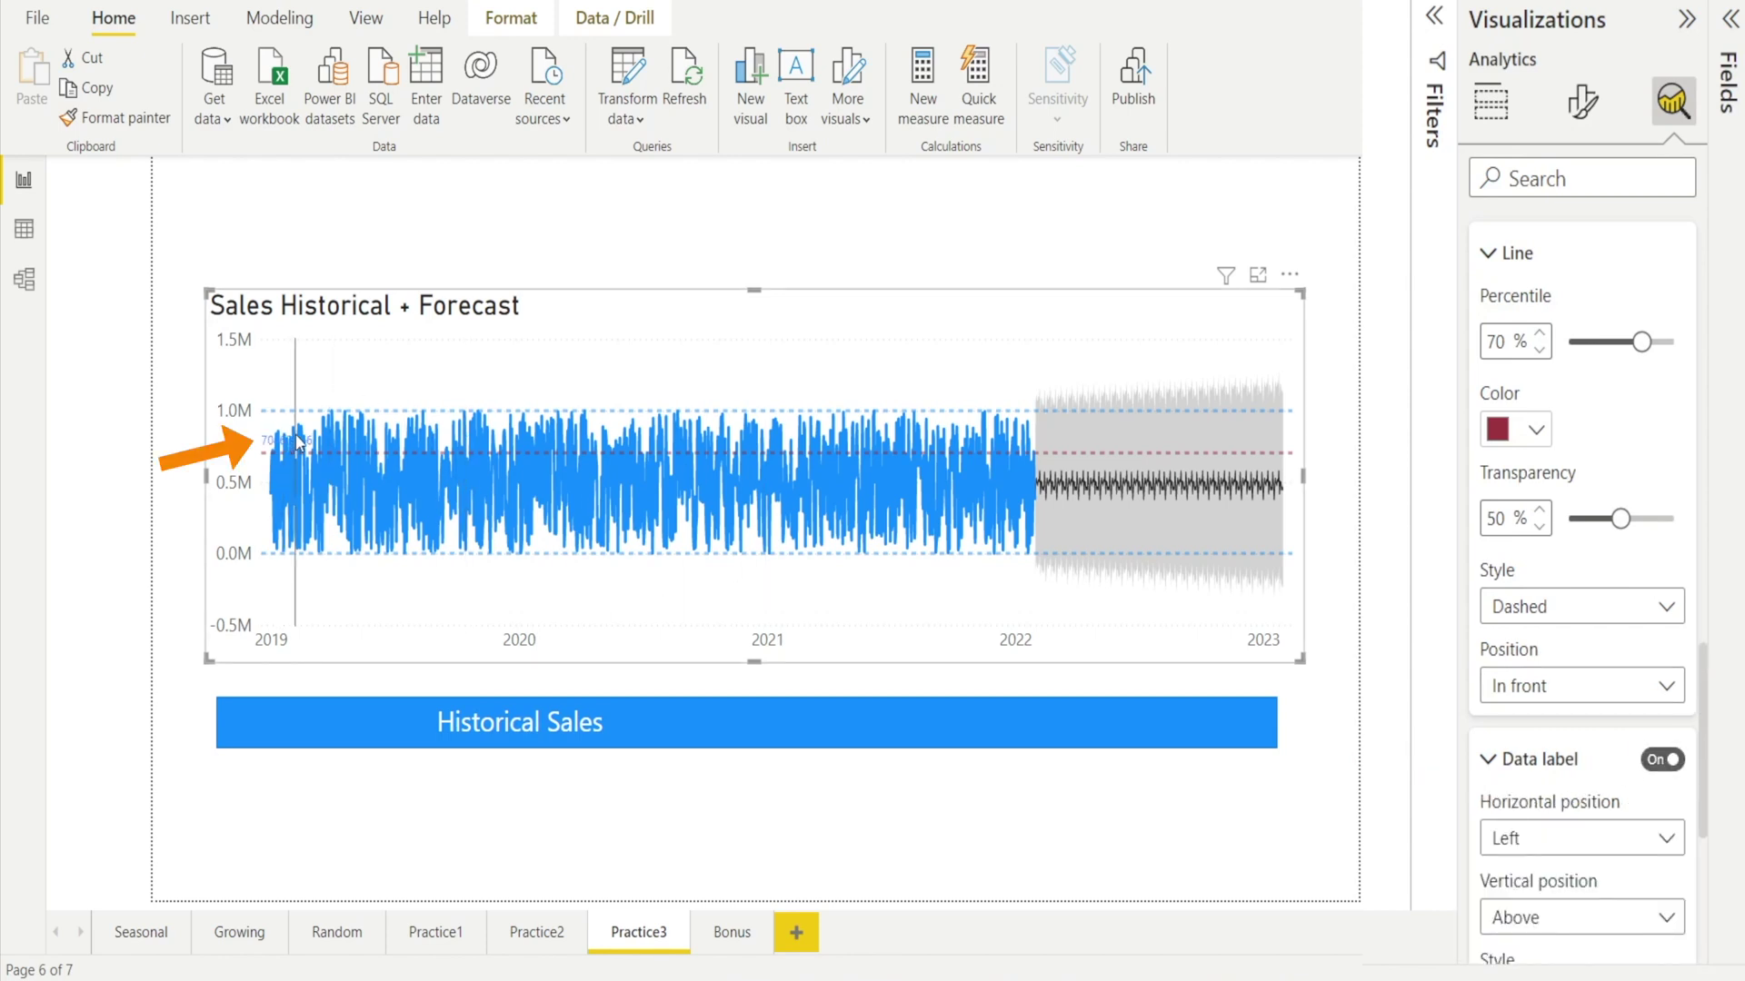
{"action": "scroll", "coordinate": [1563, 718], "scroll_direction": "down", "scroll_amount": 3}
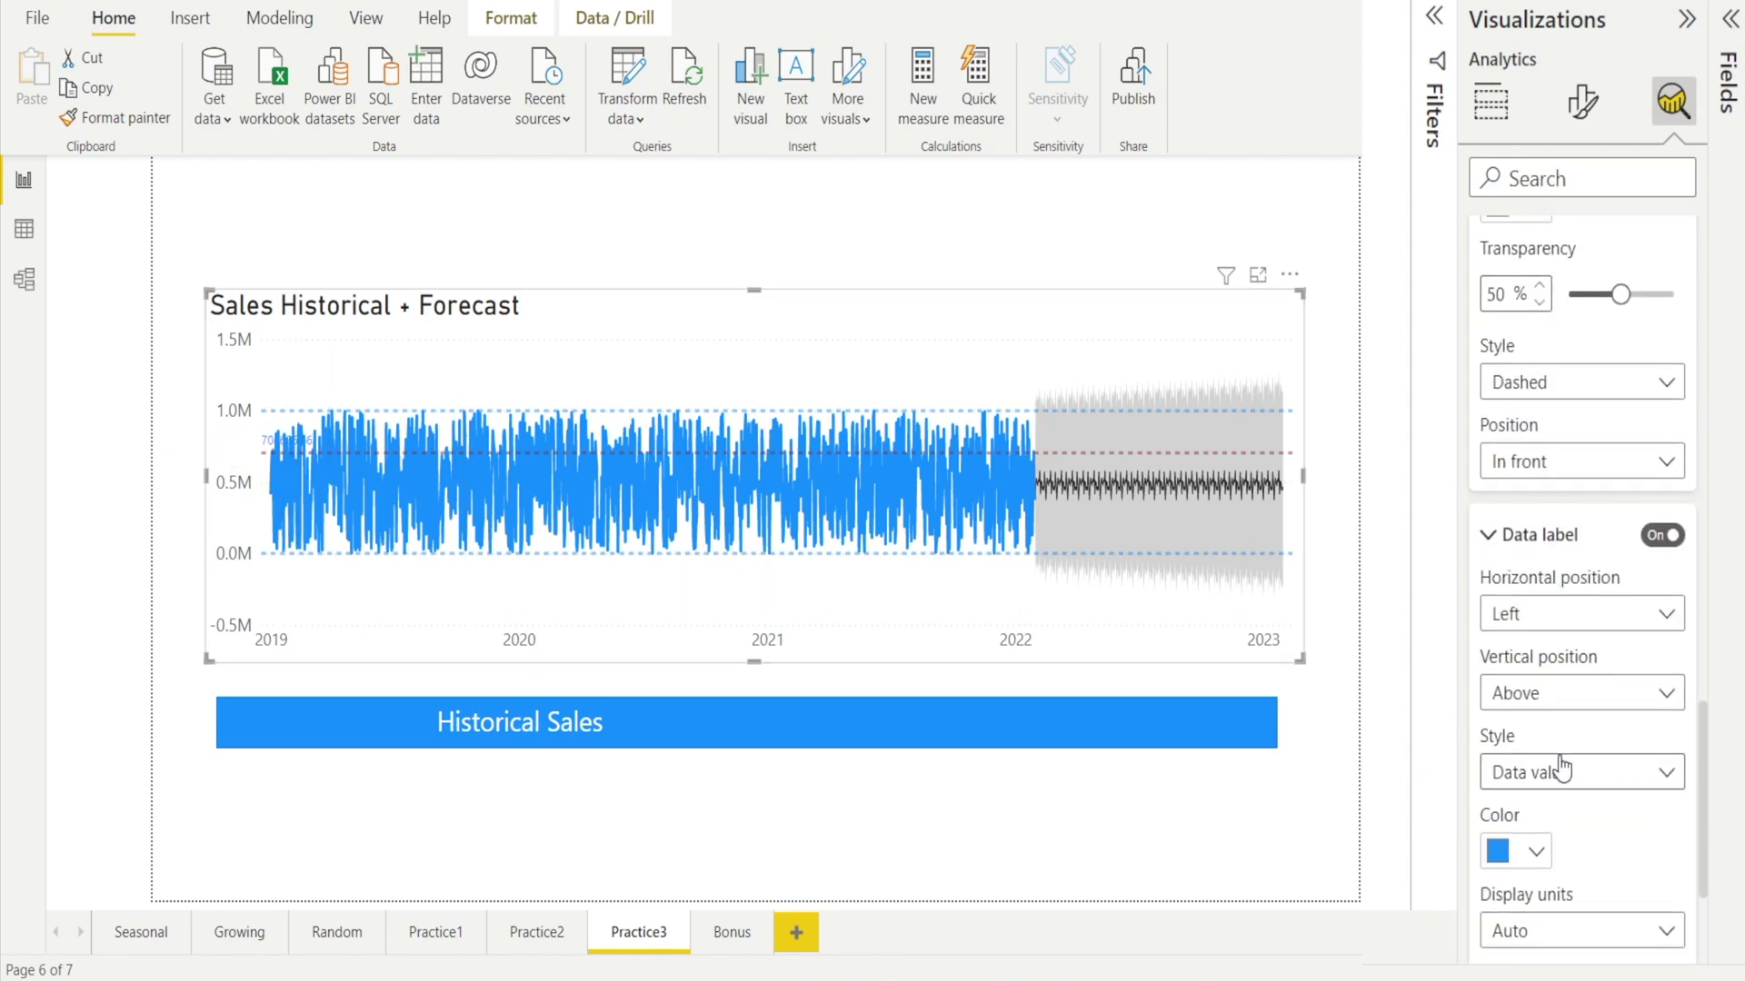
{"action": "left_click", "coordinate": [1672, 616]}
{"action": "left_click", "coordinate": [1638, 677]}
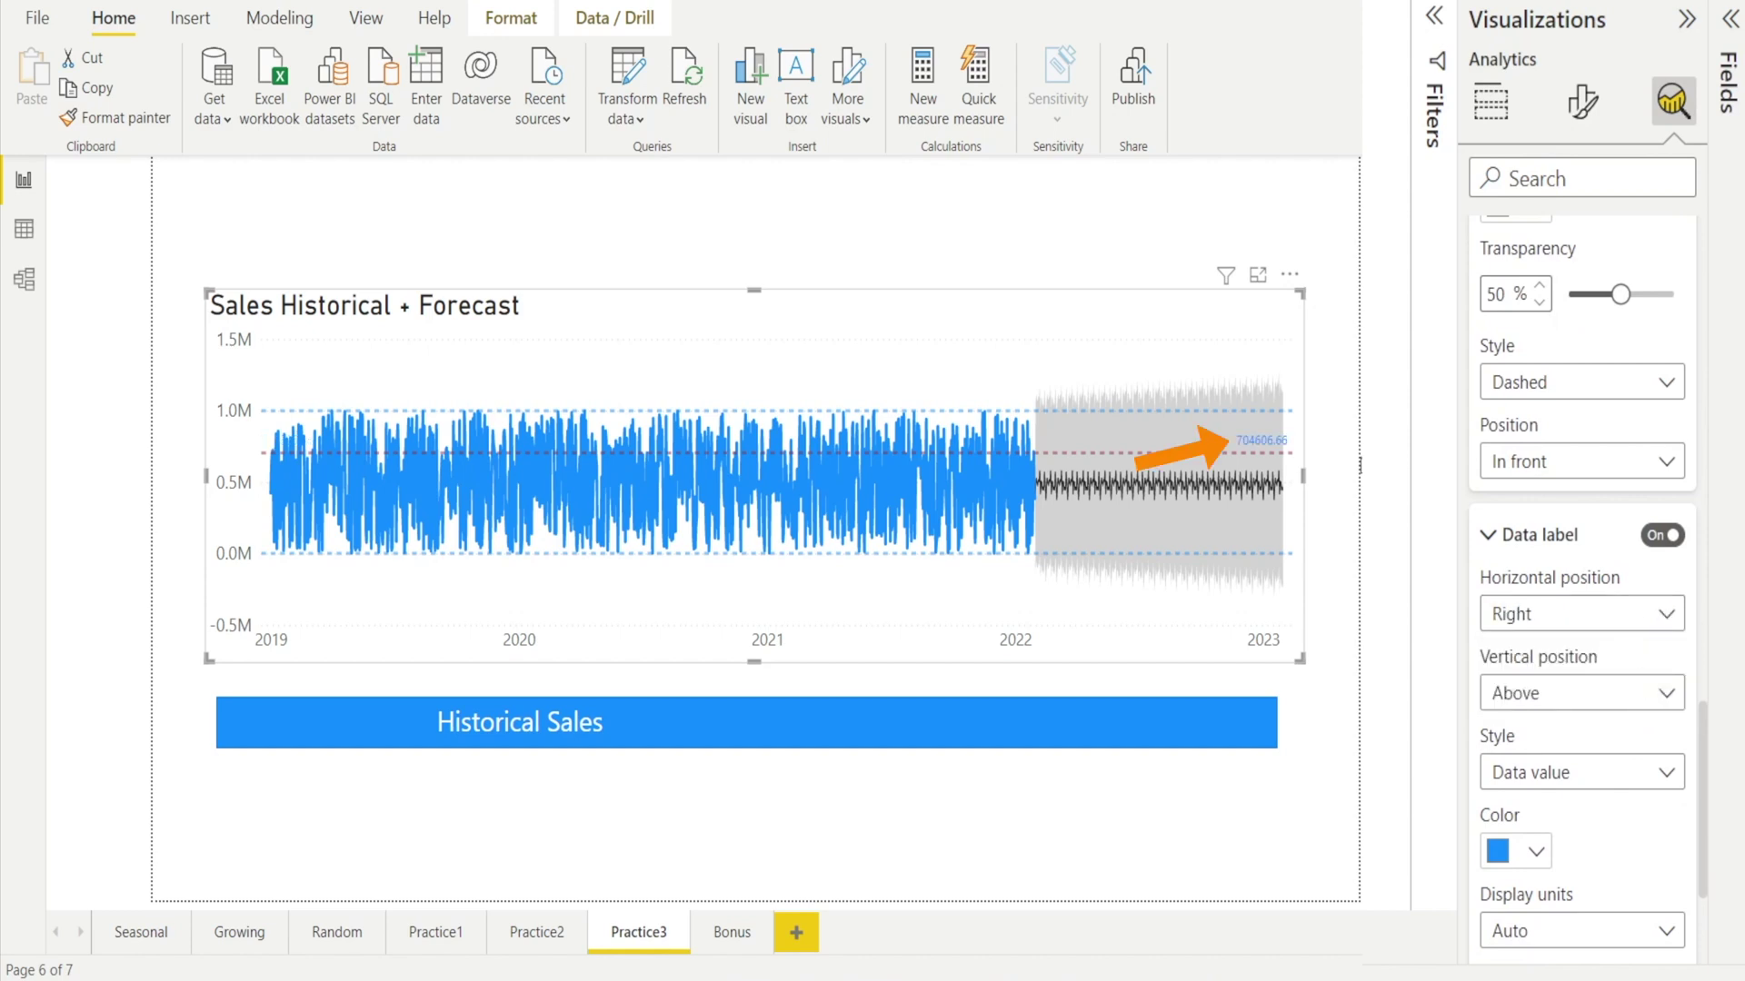
{"action": "left_click", "coordinate": [1544, 854]}
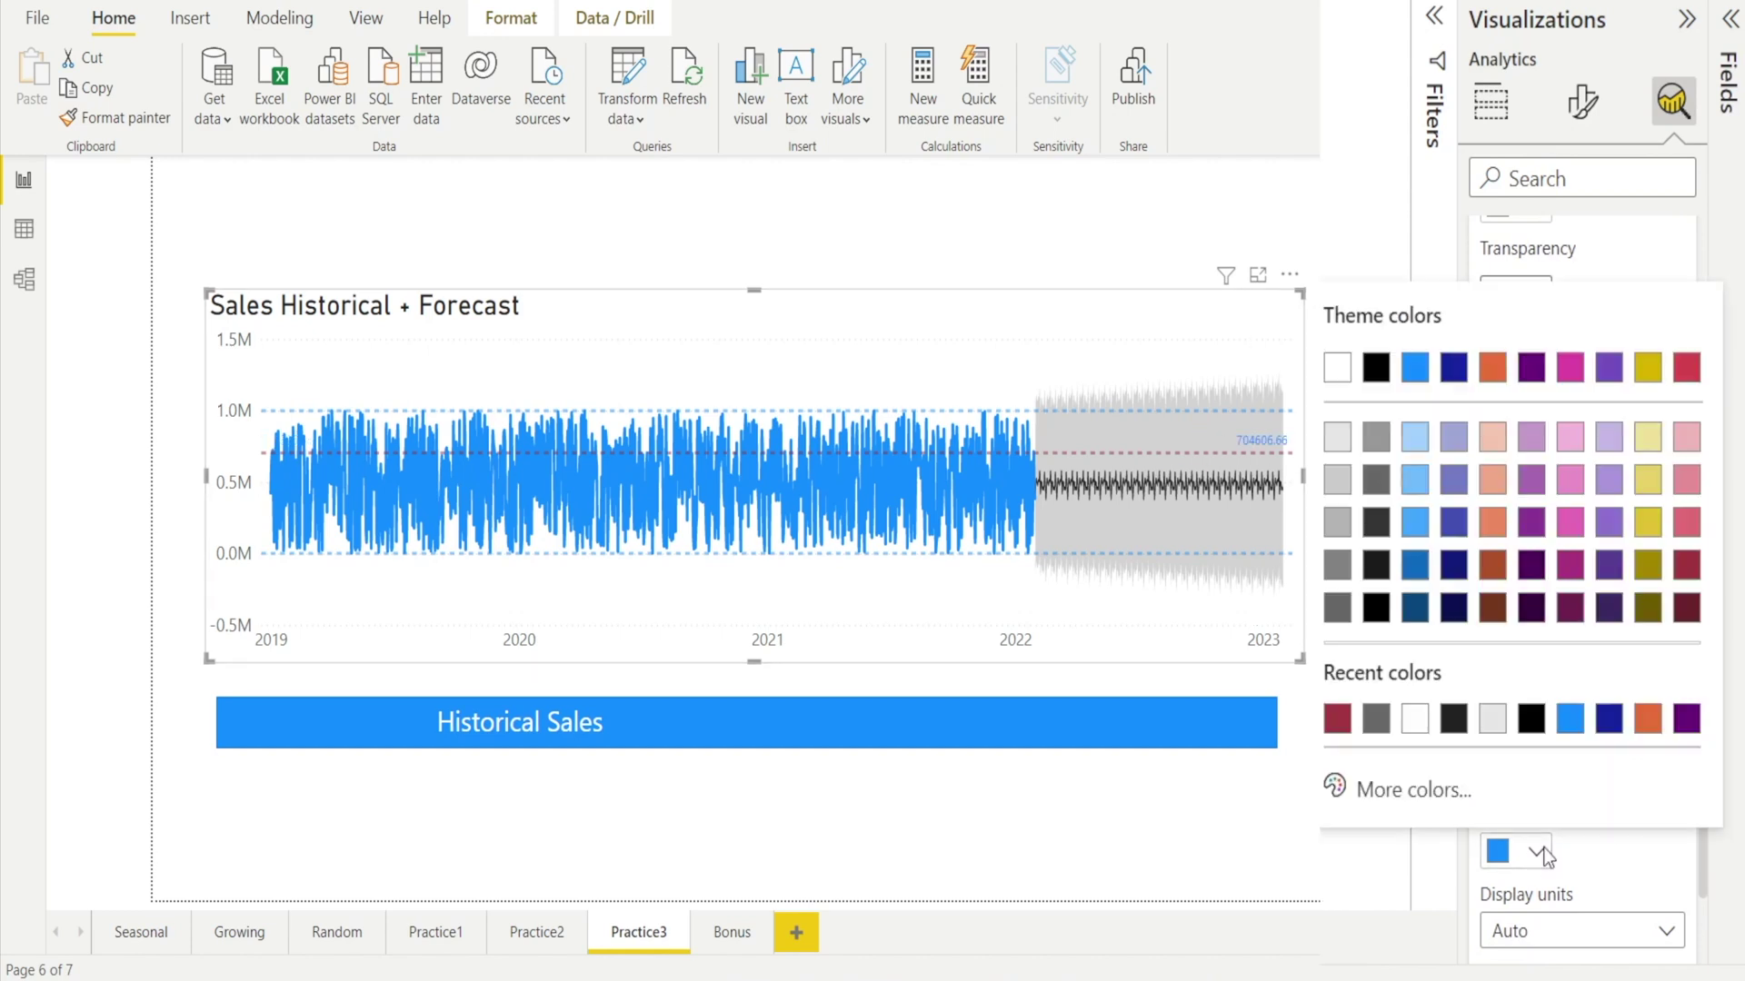
{"action": "left_click", "coordinate": [1338, 718]}
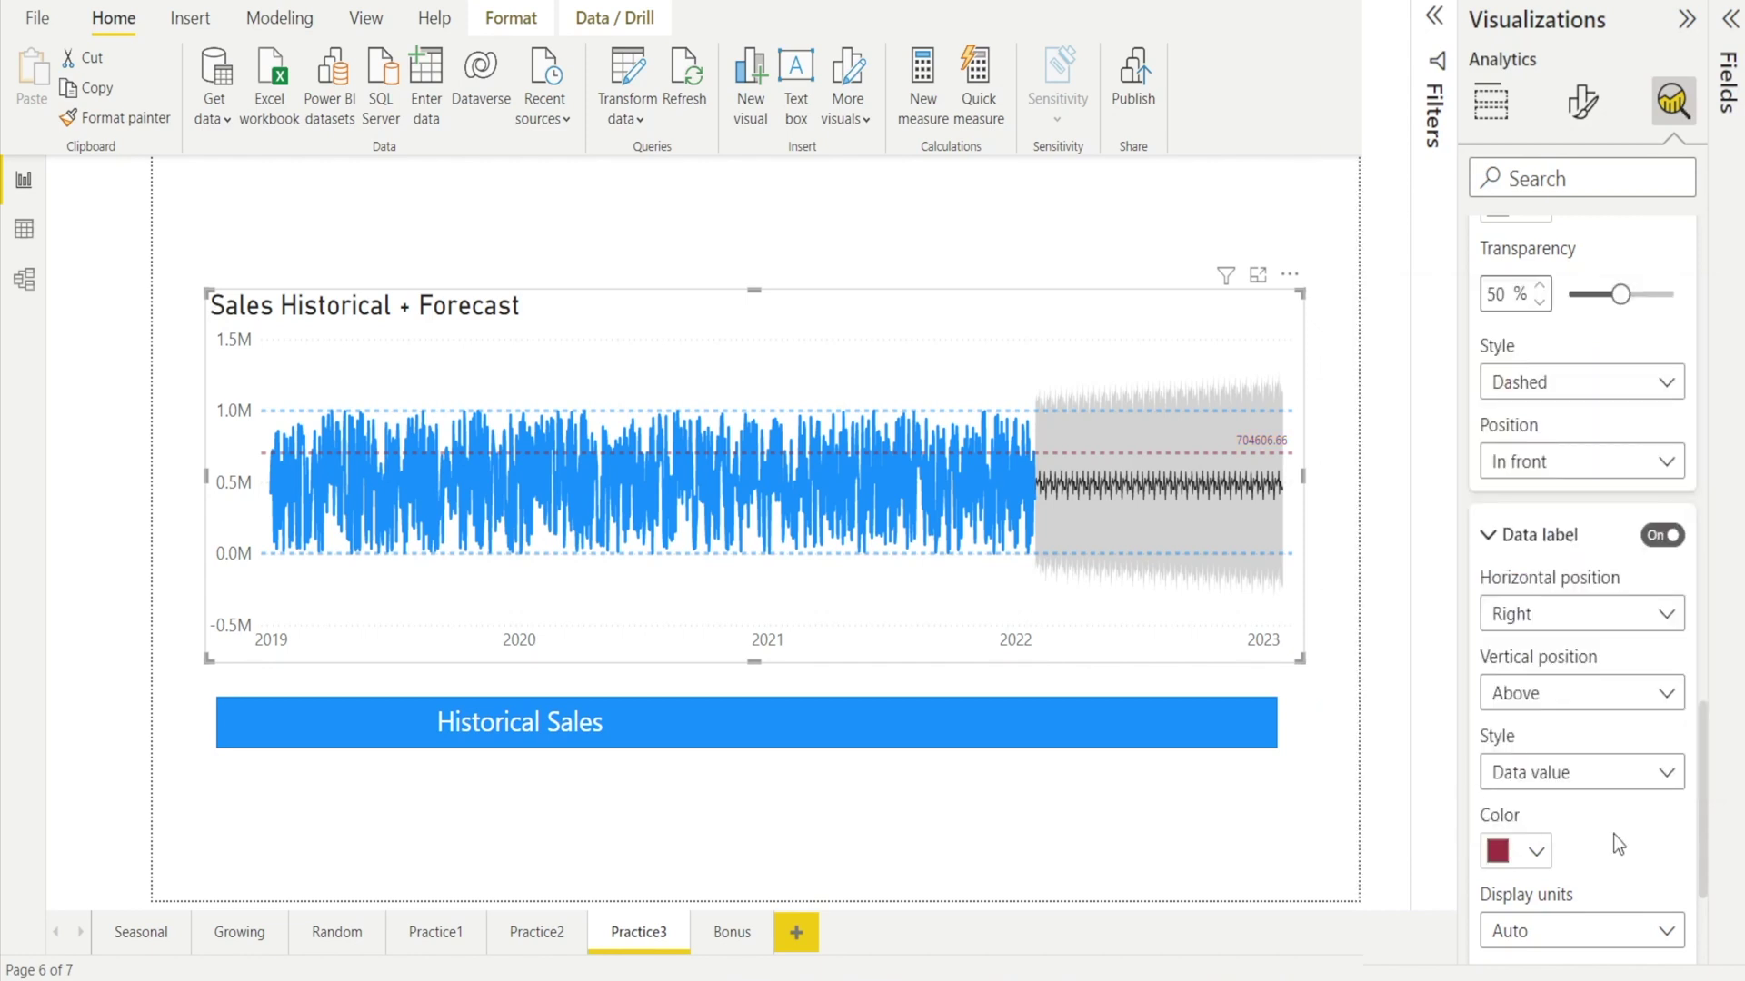
{"action": "scroll", "coordinate": [1616, 843], "scroll_direction": "down", "scroll_amount": 3}
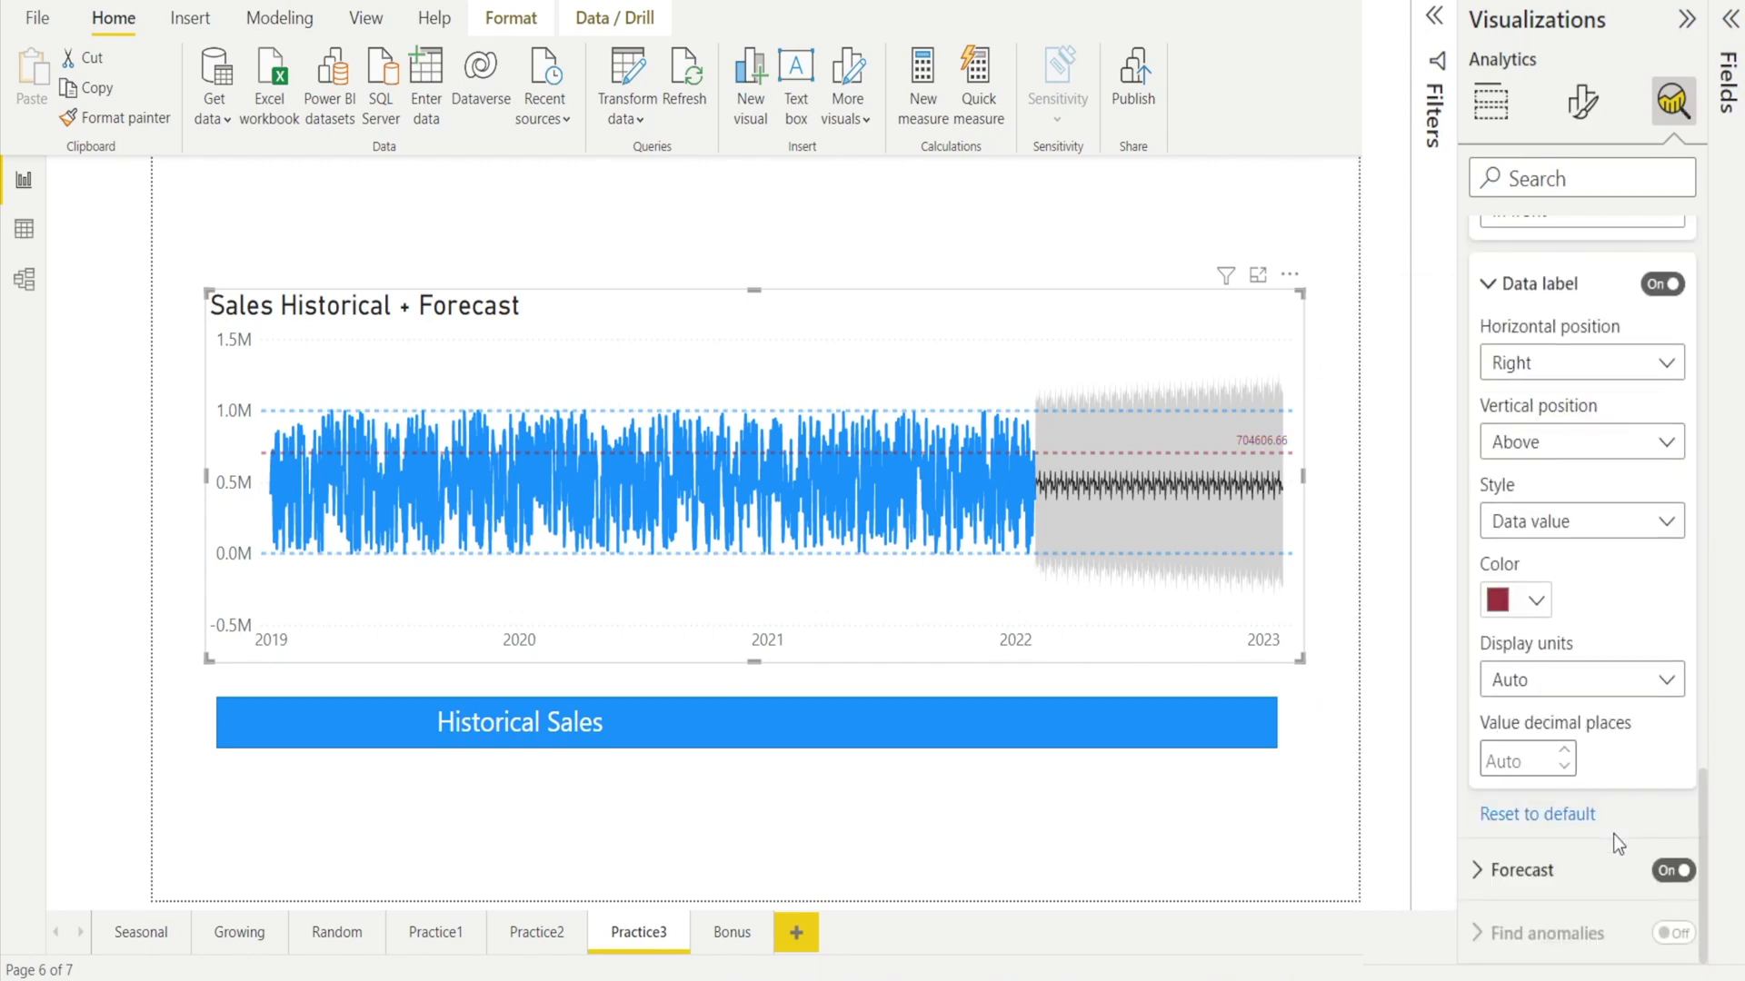
- Show the label in millions with 1 decimal, styled to show both name and value
{"action": "left_click", "coordinate": [1674, 682]}
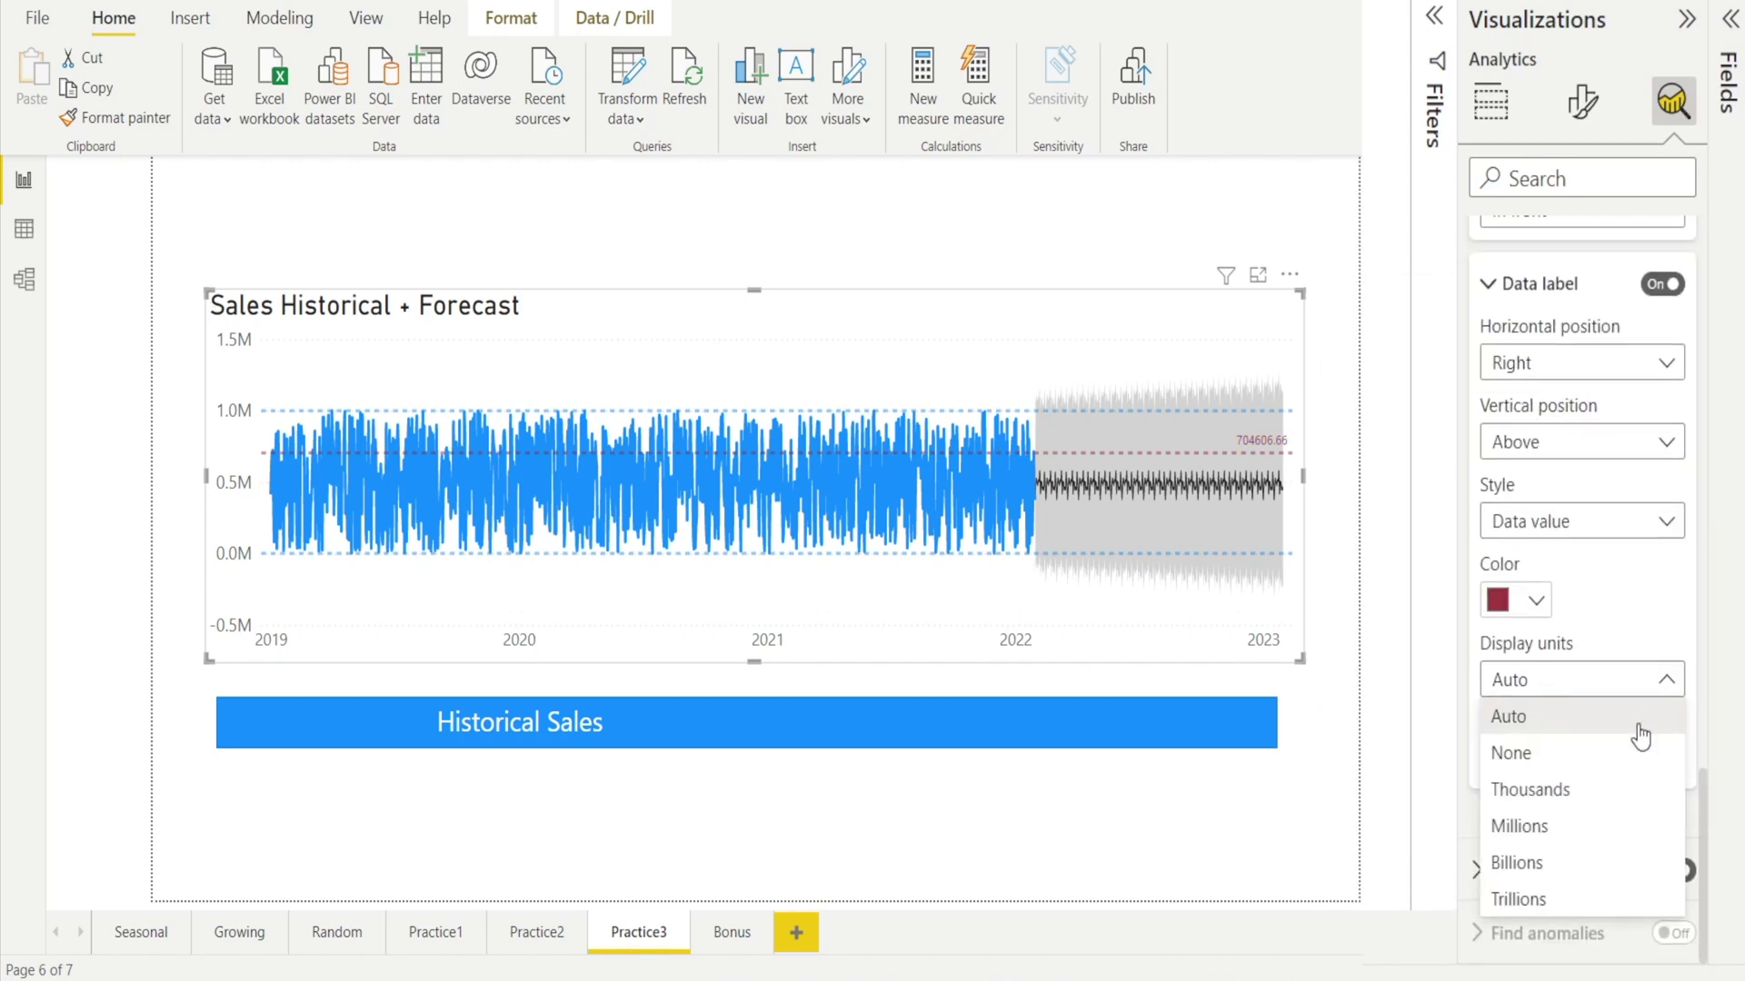
{"action": "left_click", "coordinate": [1603, 828]}
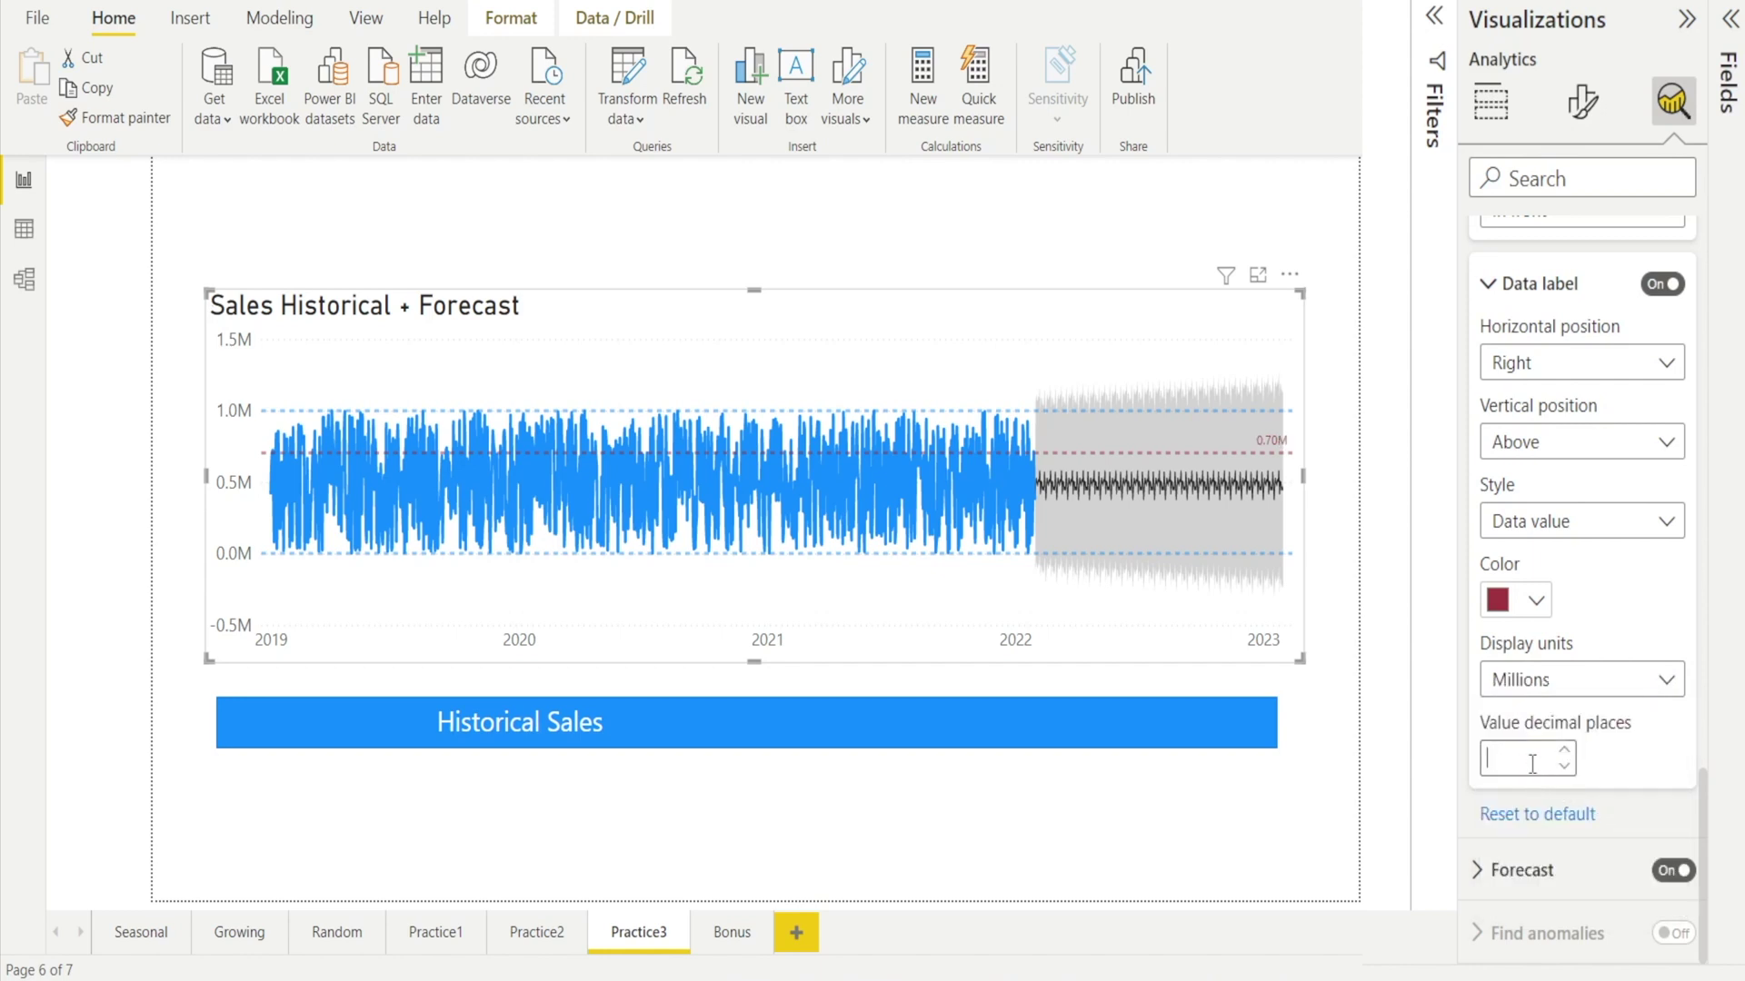
{"action": "type", "text": "1"}
{"action": "scroll", "coordinate": [1629, 623], "scroll_direction": "up", "scroll_amount": 3}
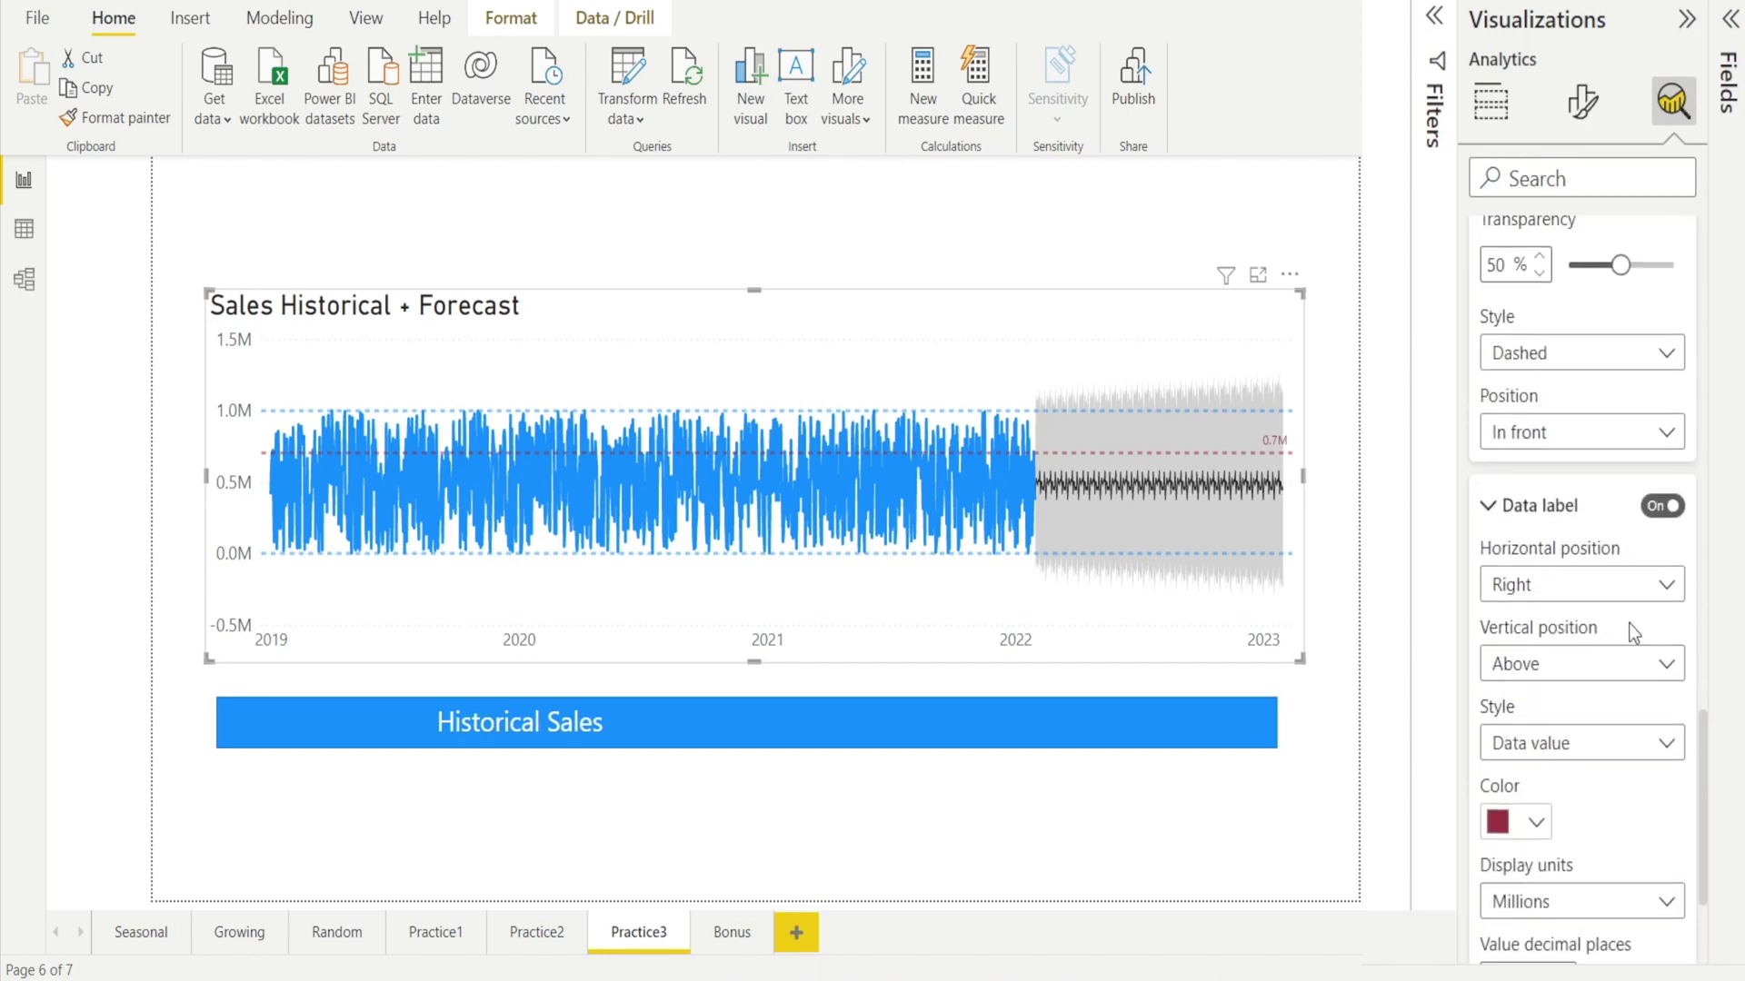
{"action": "left_click", "coordinate": [1670, 751]}
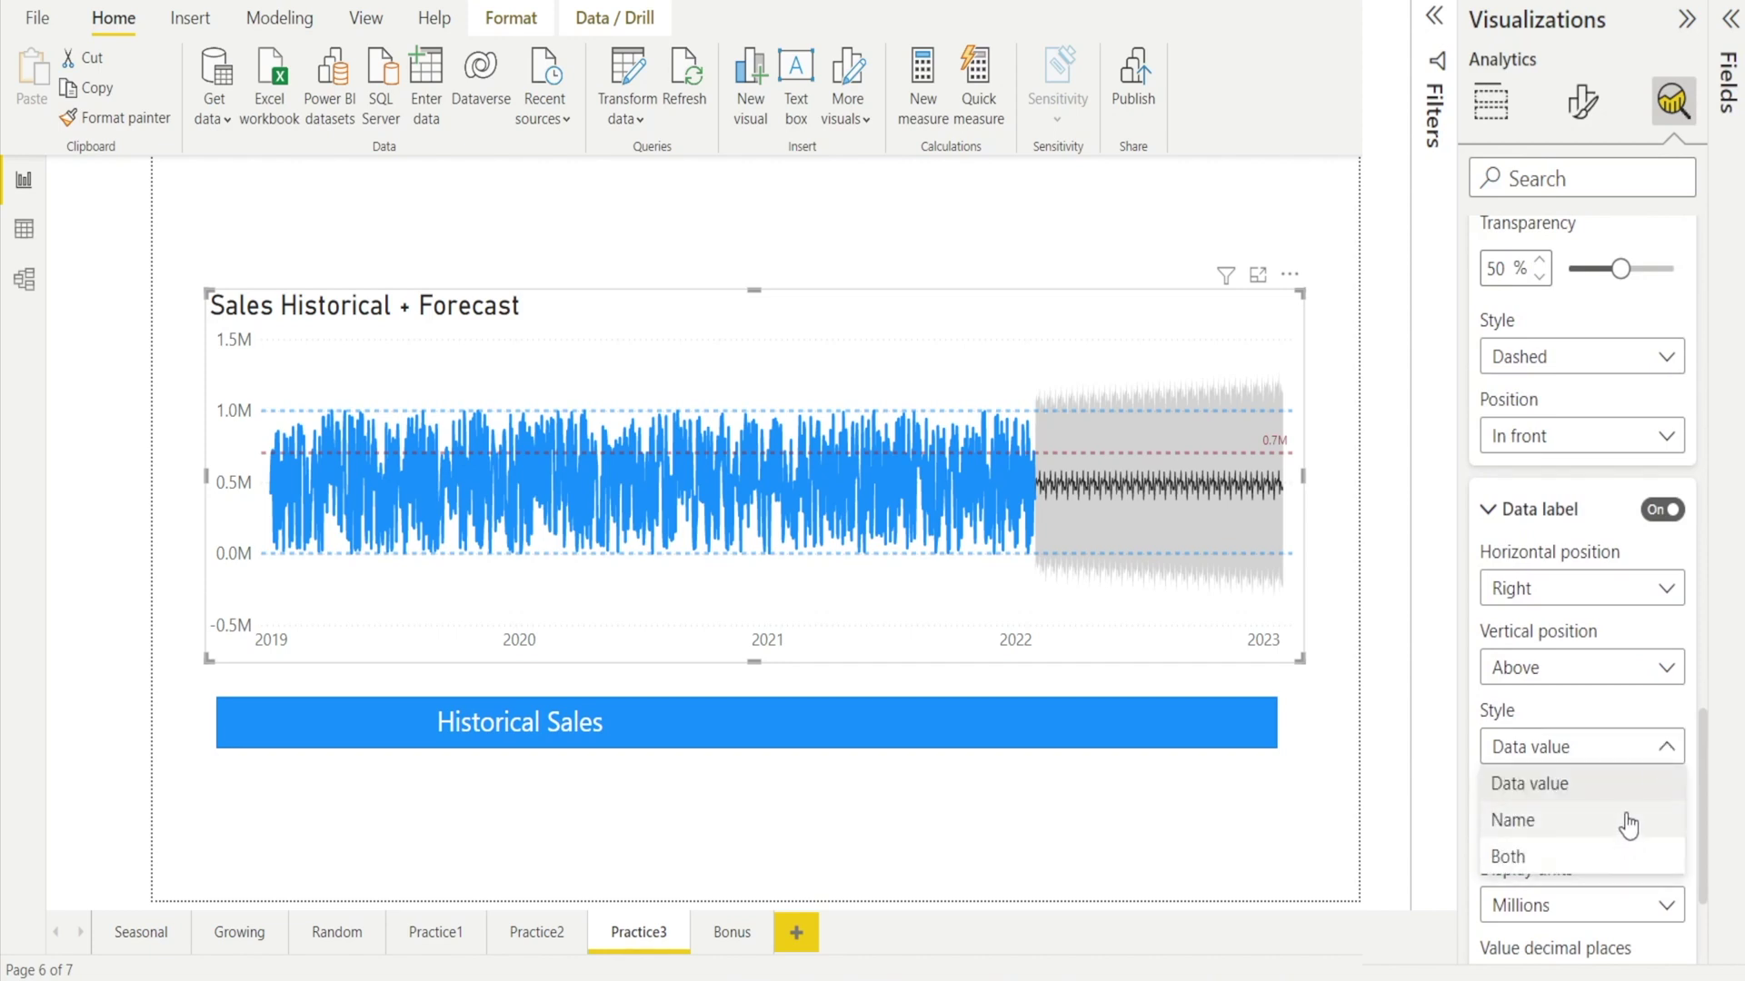
{"action": "left_click", "coordinate": [1627, 823]}
{"action": "left_click", "coordinate": [1670, 756]}
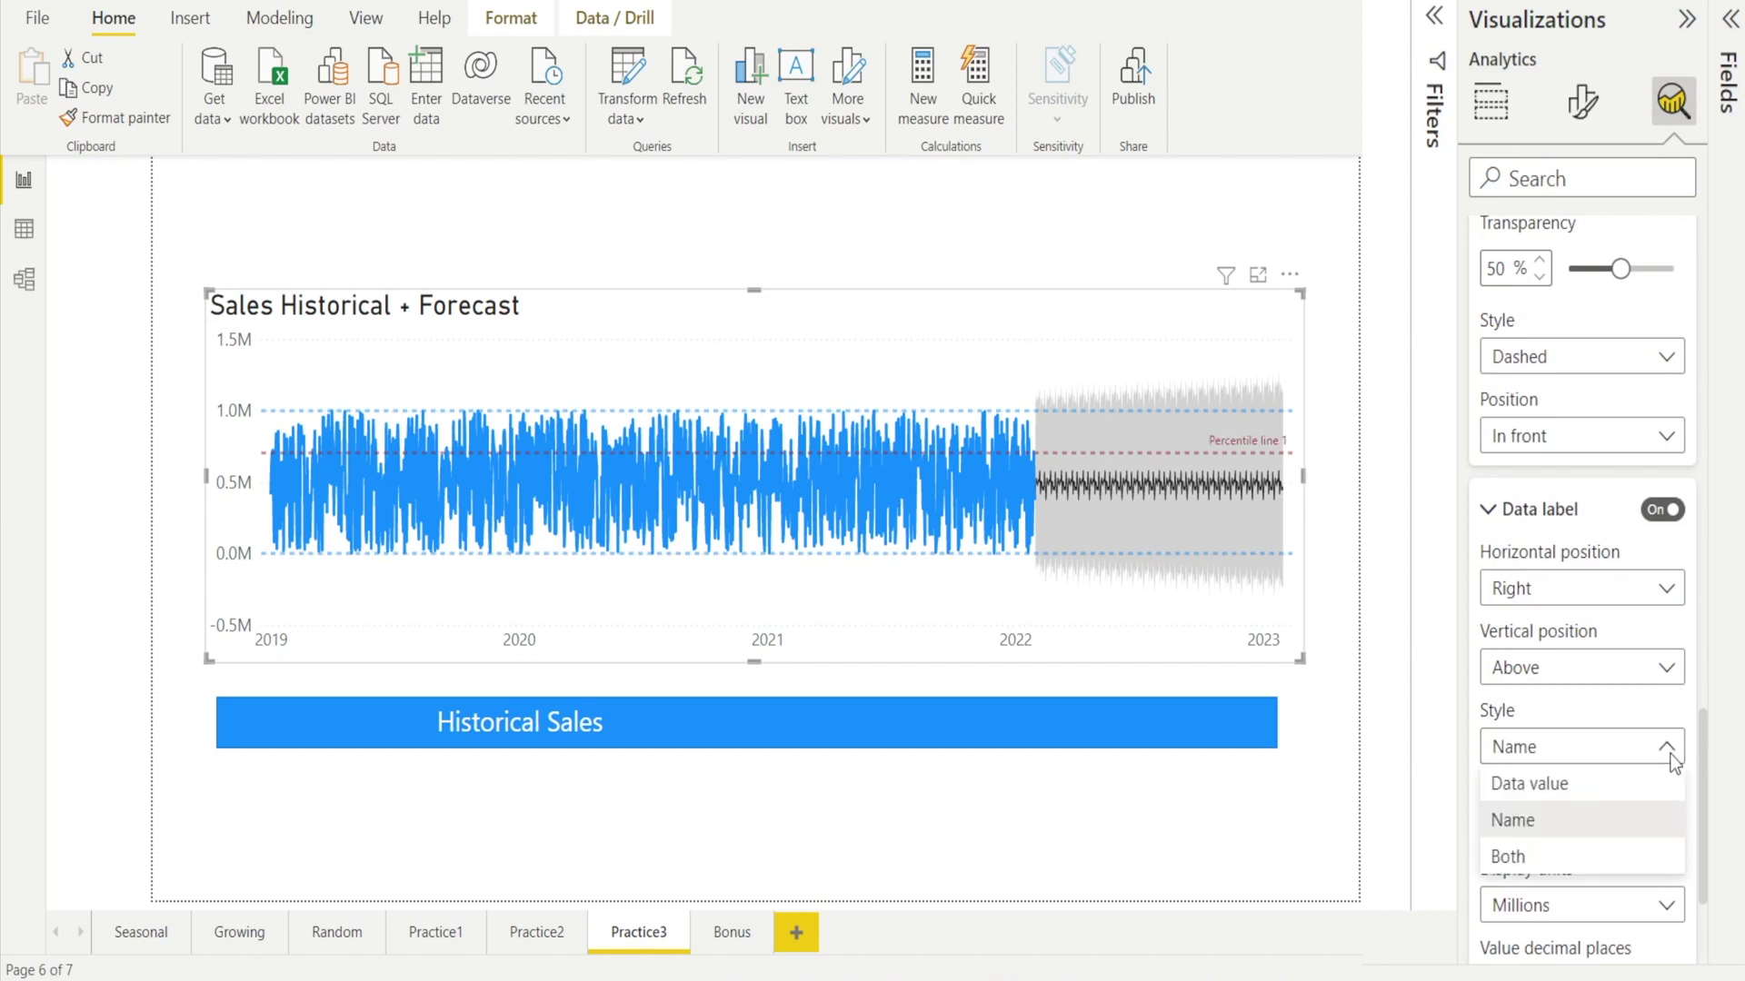
{"action": "left_click", "coordinate": [1639, 854]}
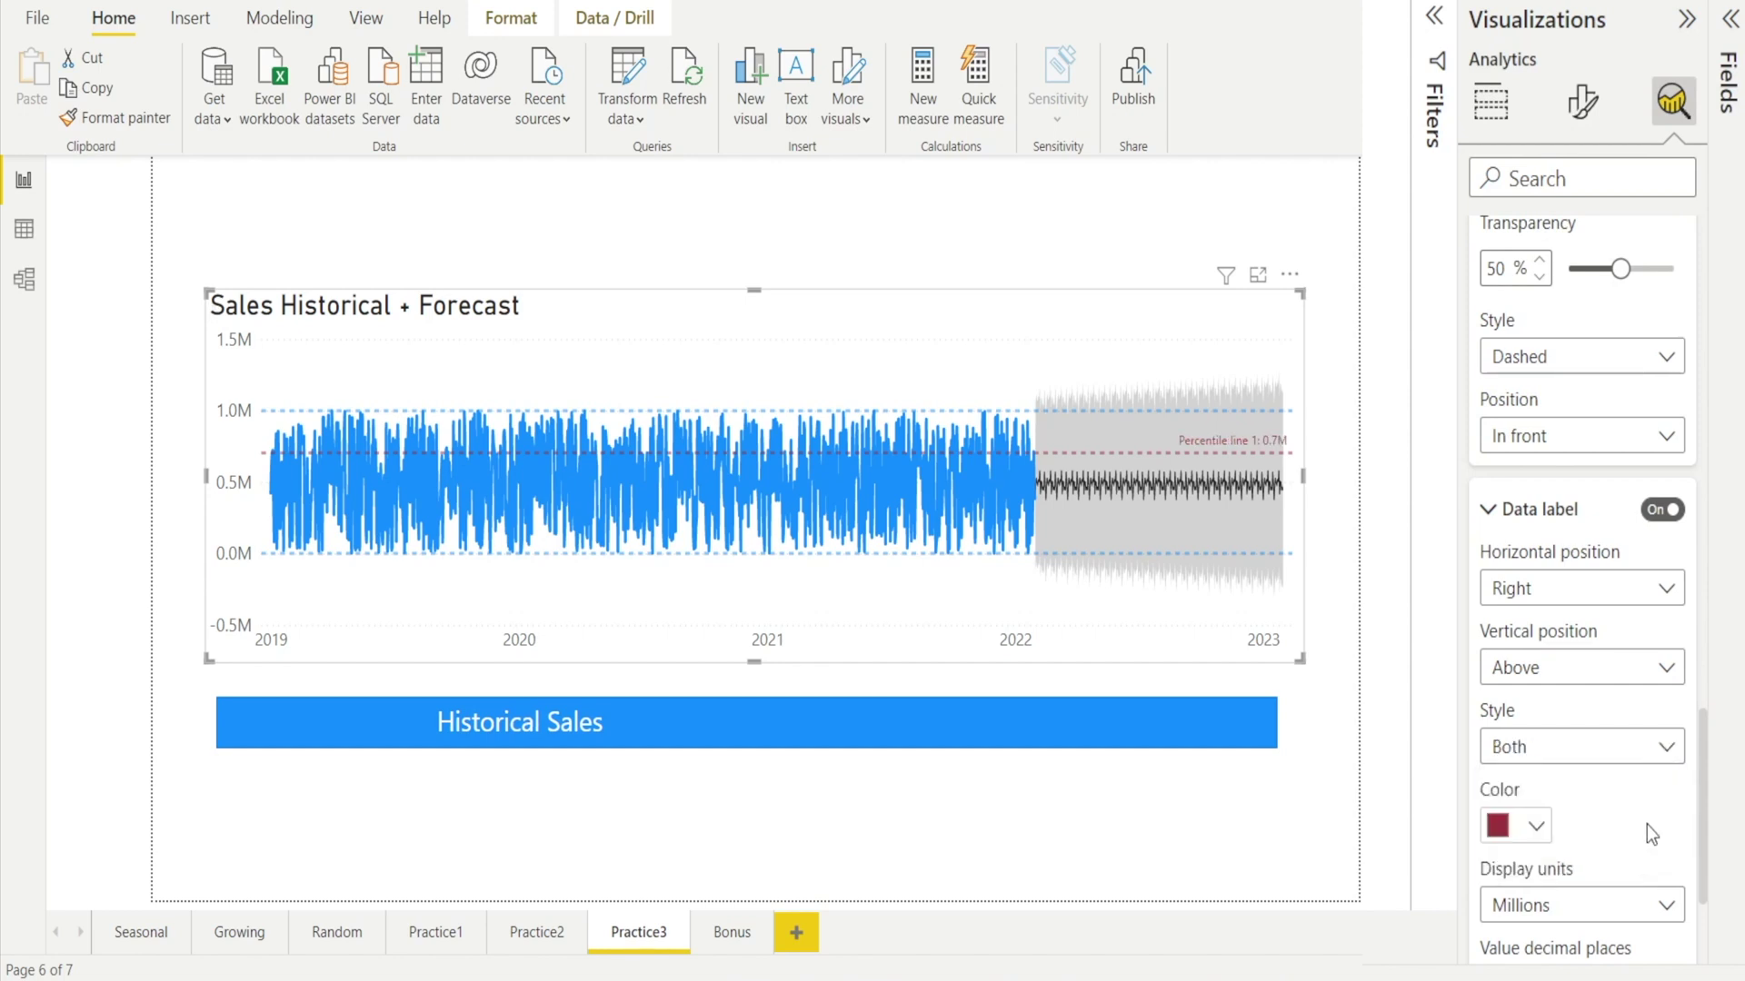
- Rename Percentile line 1 to '70th Percentile'
{"action": "scroll", "coordinate": [1646, 825], "scroll_direction": "up", "scroll_amount": 5}
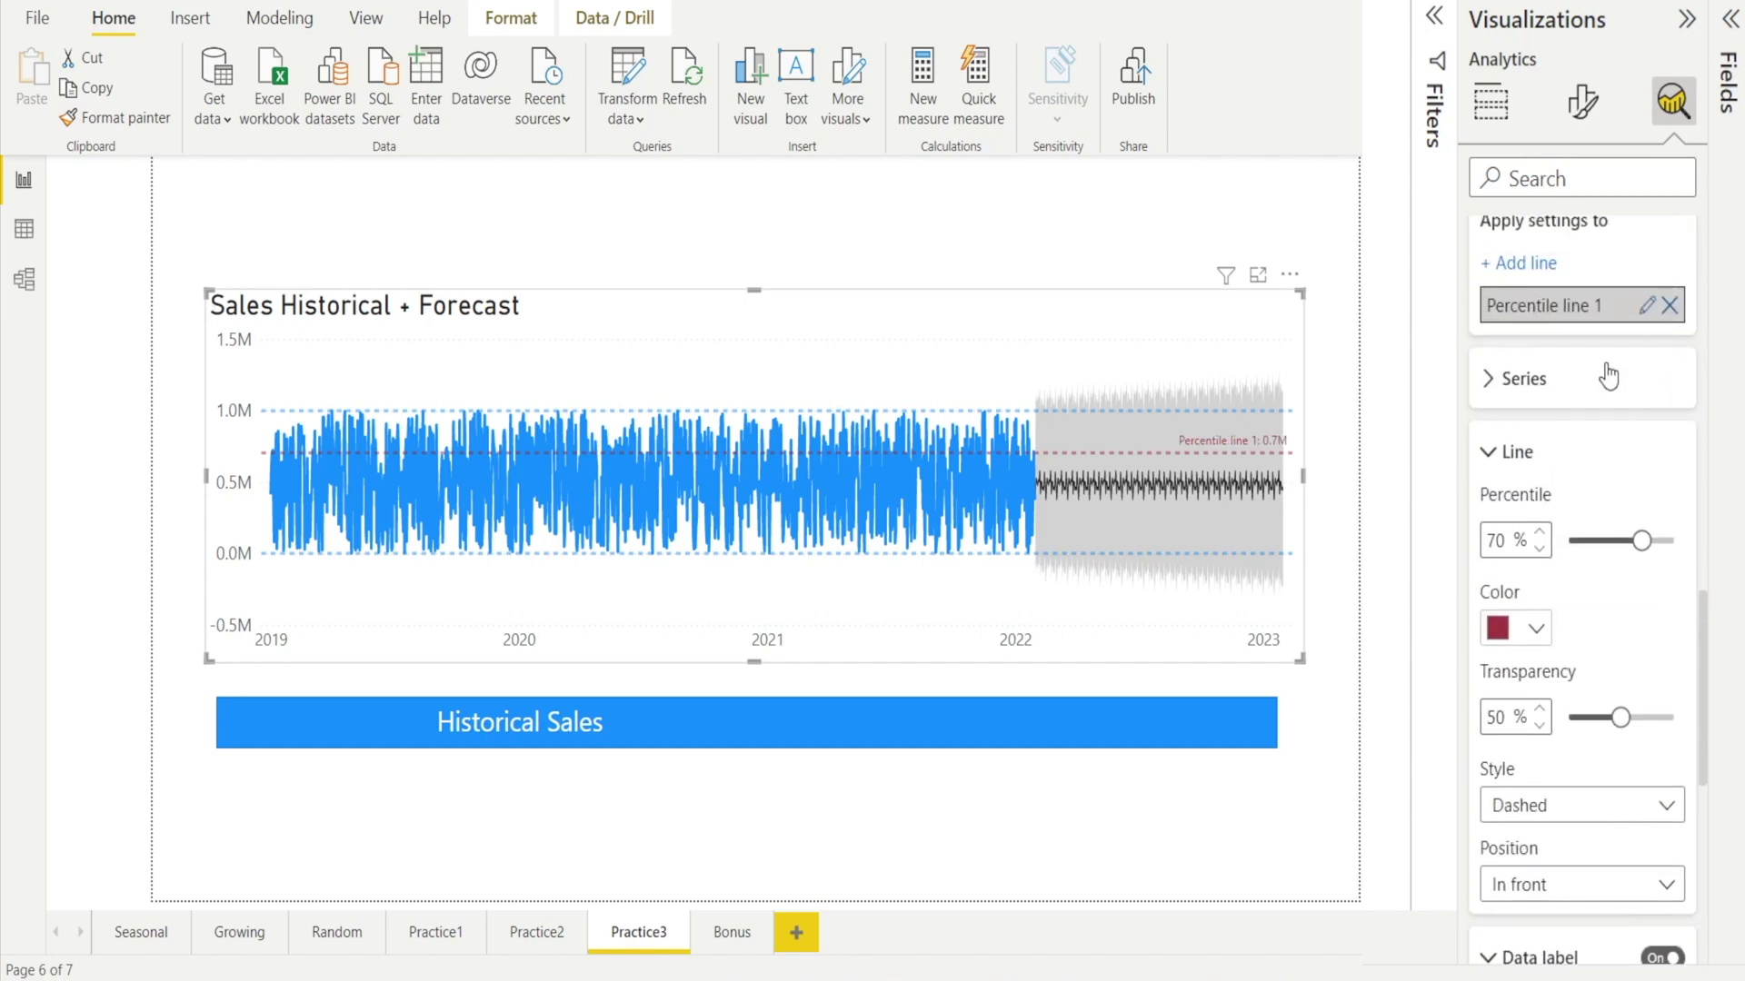
{"action": "left_click", "coordinate": [1648, 307]}
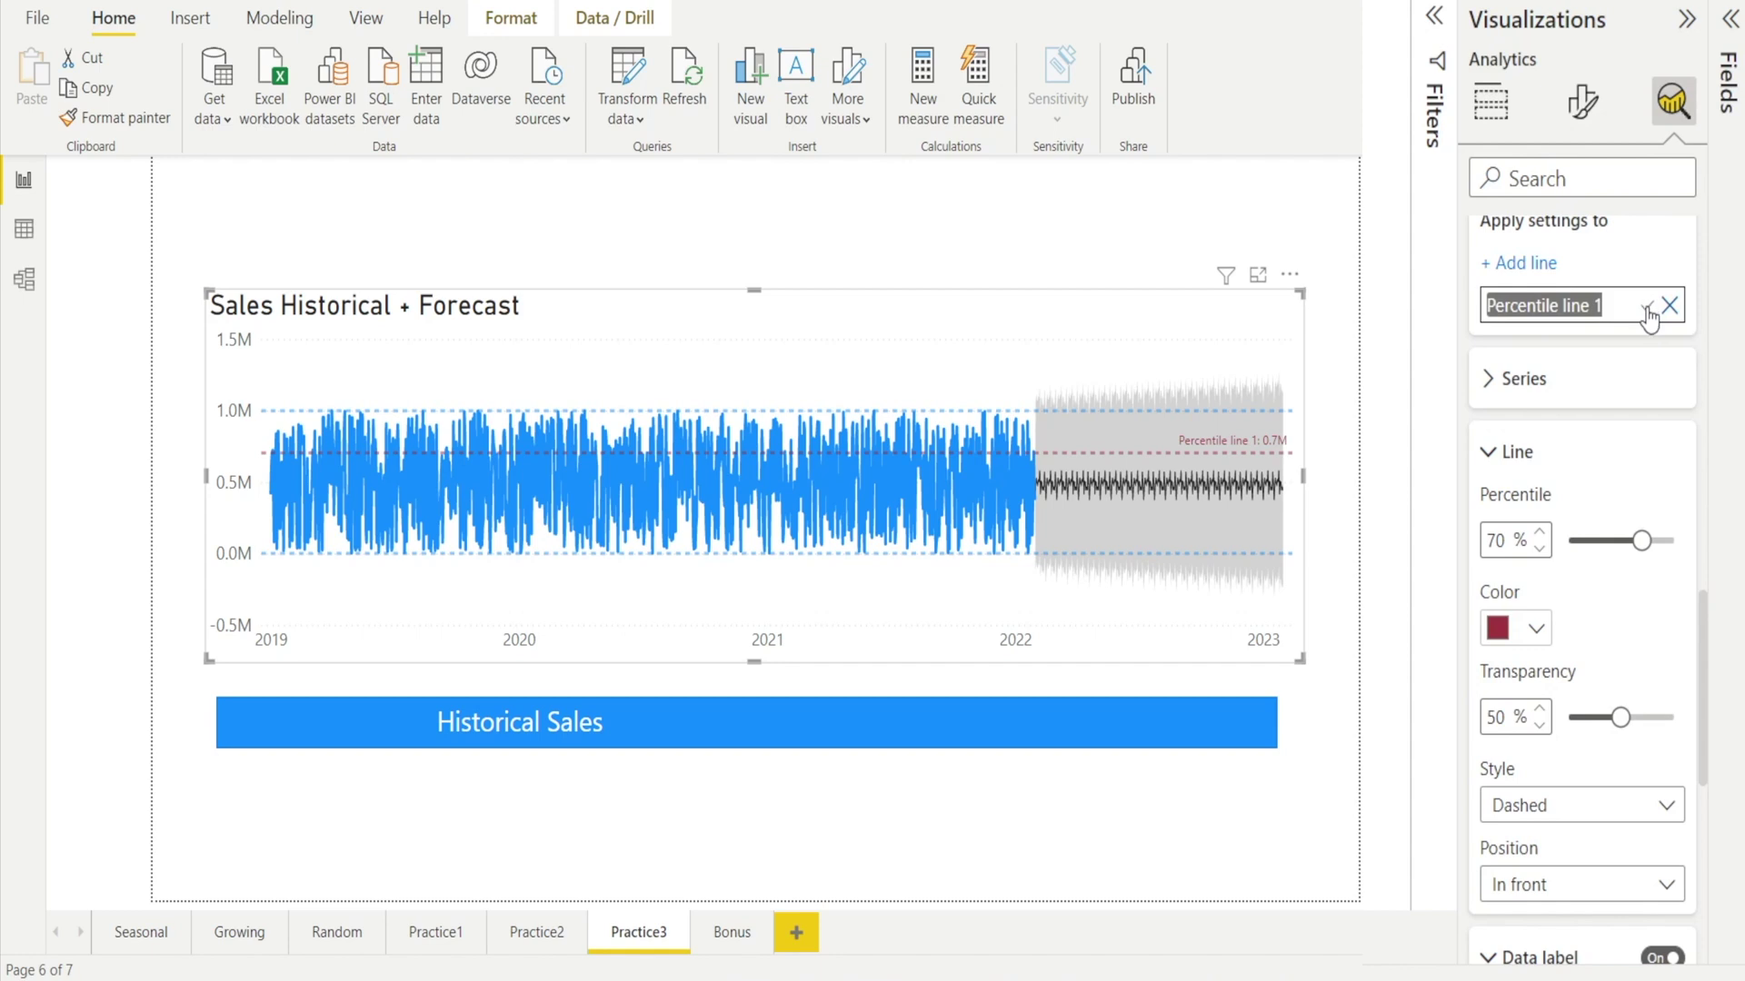
{"action": "type", "text": "70th Perc"}
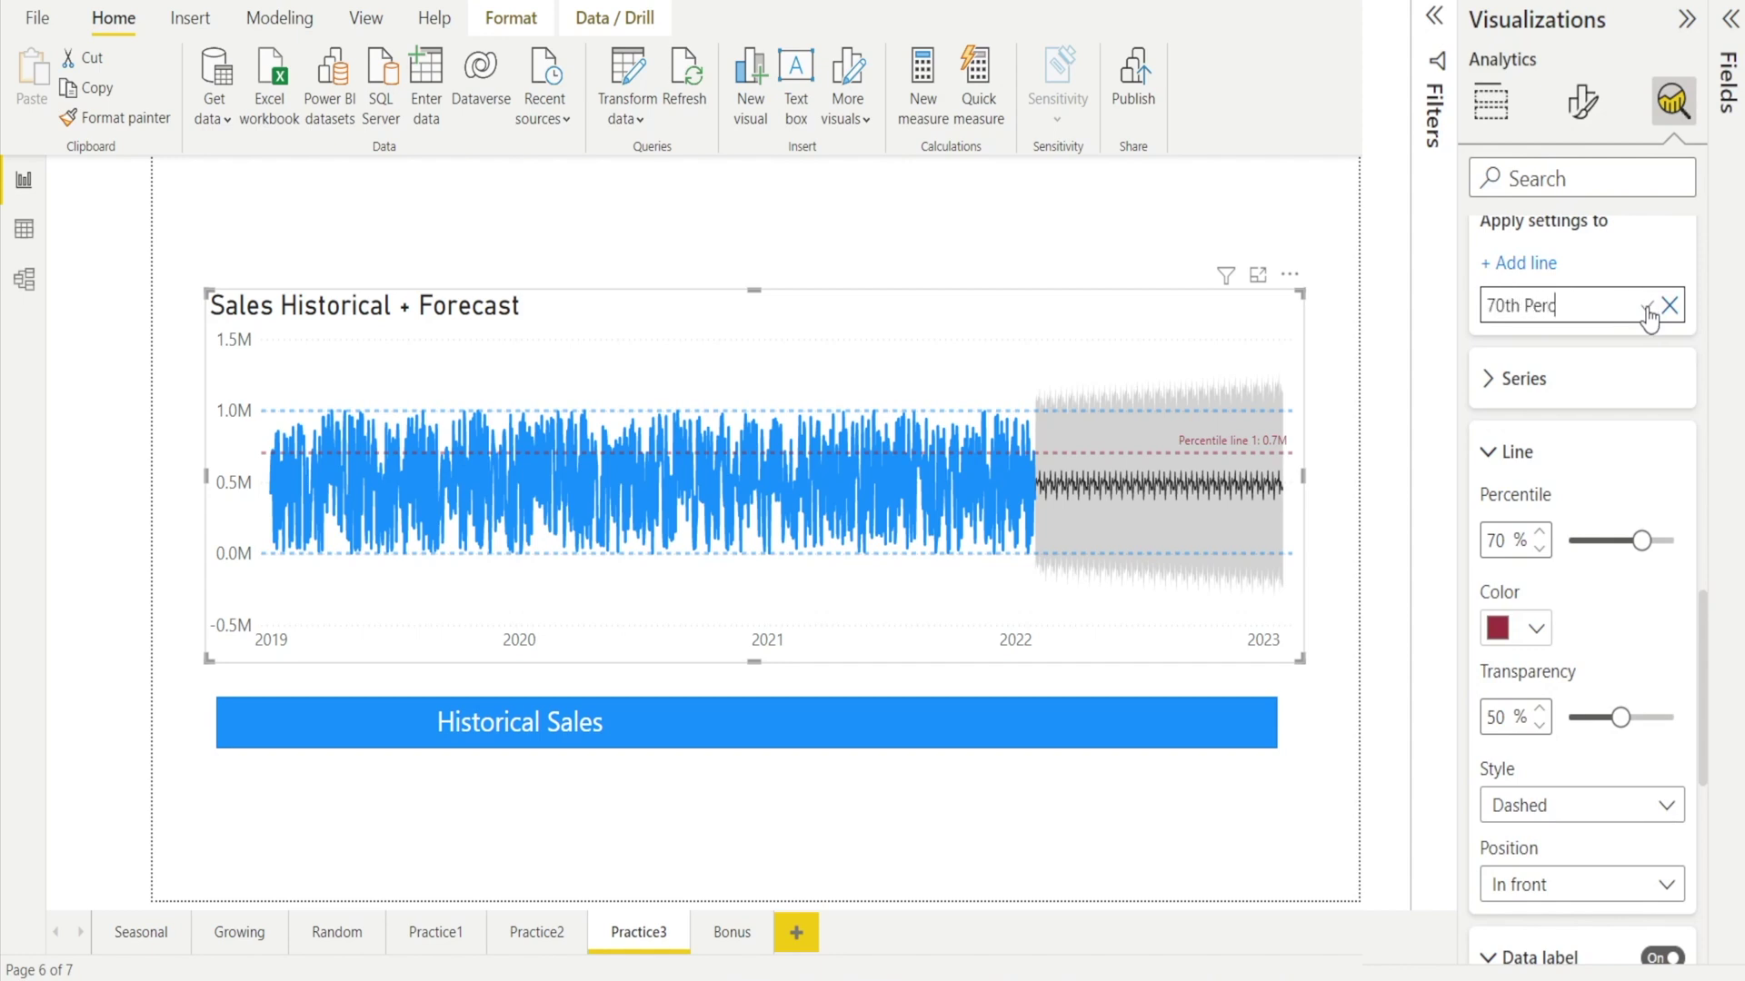
{"action": "type", "text": "entile"}
{"action": "left_click", "coordinate": [1646, 310]}
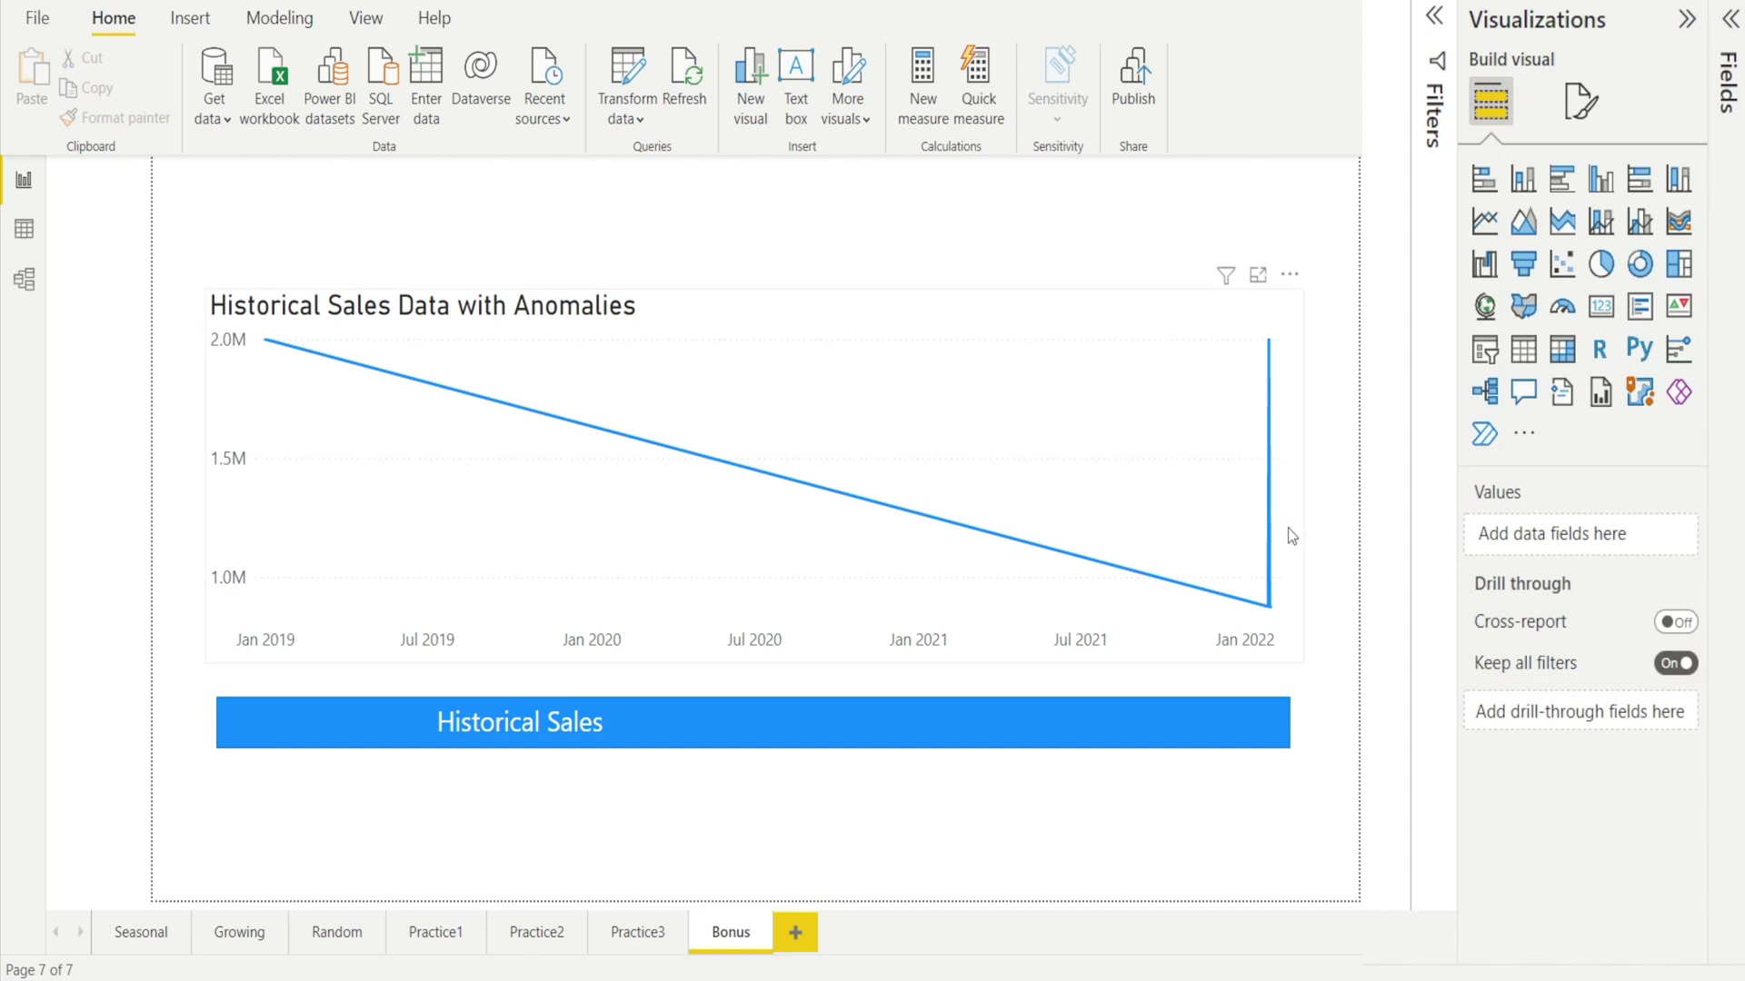
- Select the Historical Sales Data with Anomalies line chart on the Bonus page
{"action": "left_click", "coordinate": [1178, 480]}
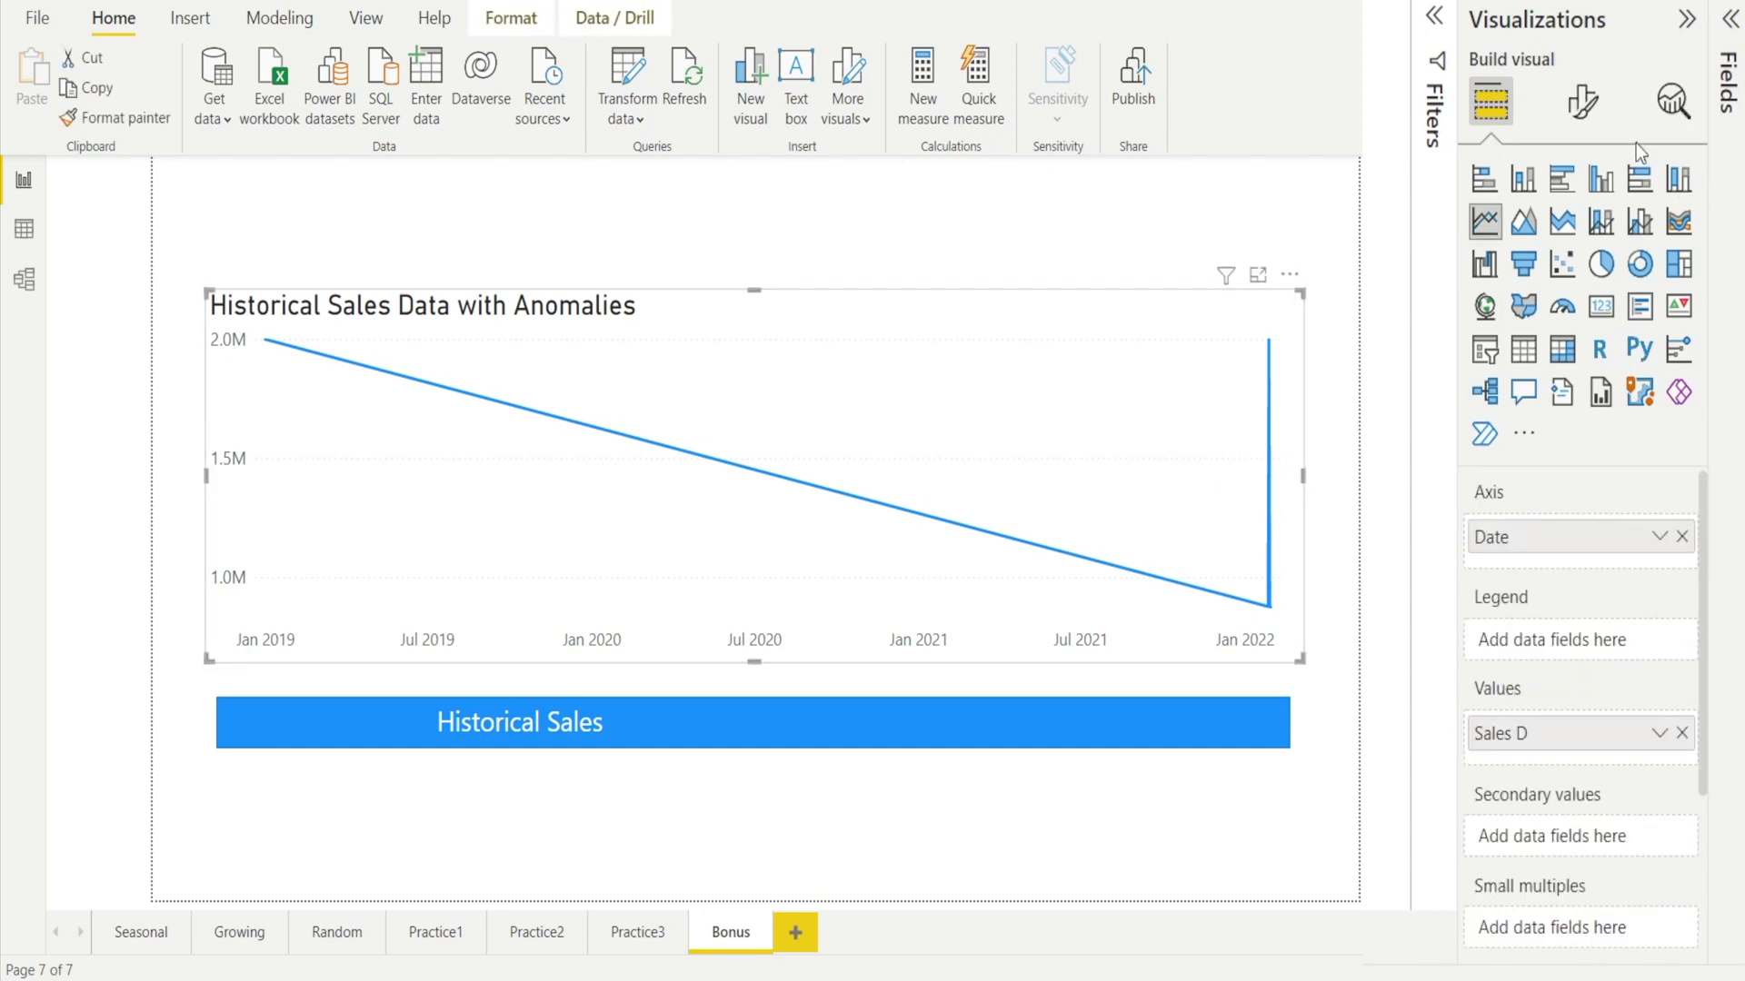
- Turn on the anomalies chart's forecast and set its length to 365
{"action": "left_click", "coordinate": [1672, 100]}
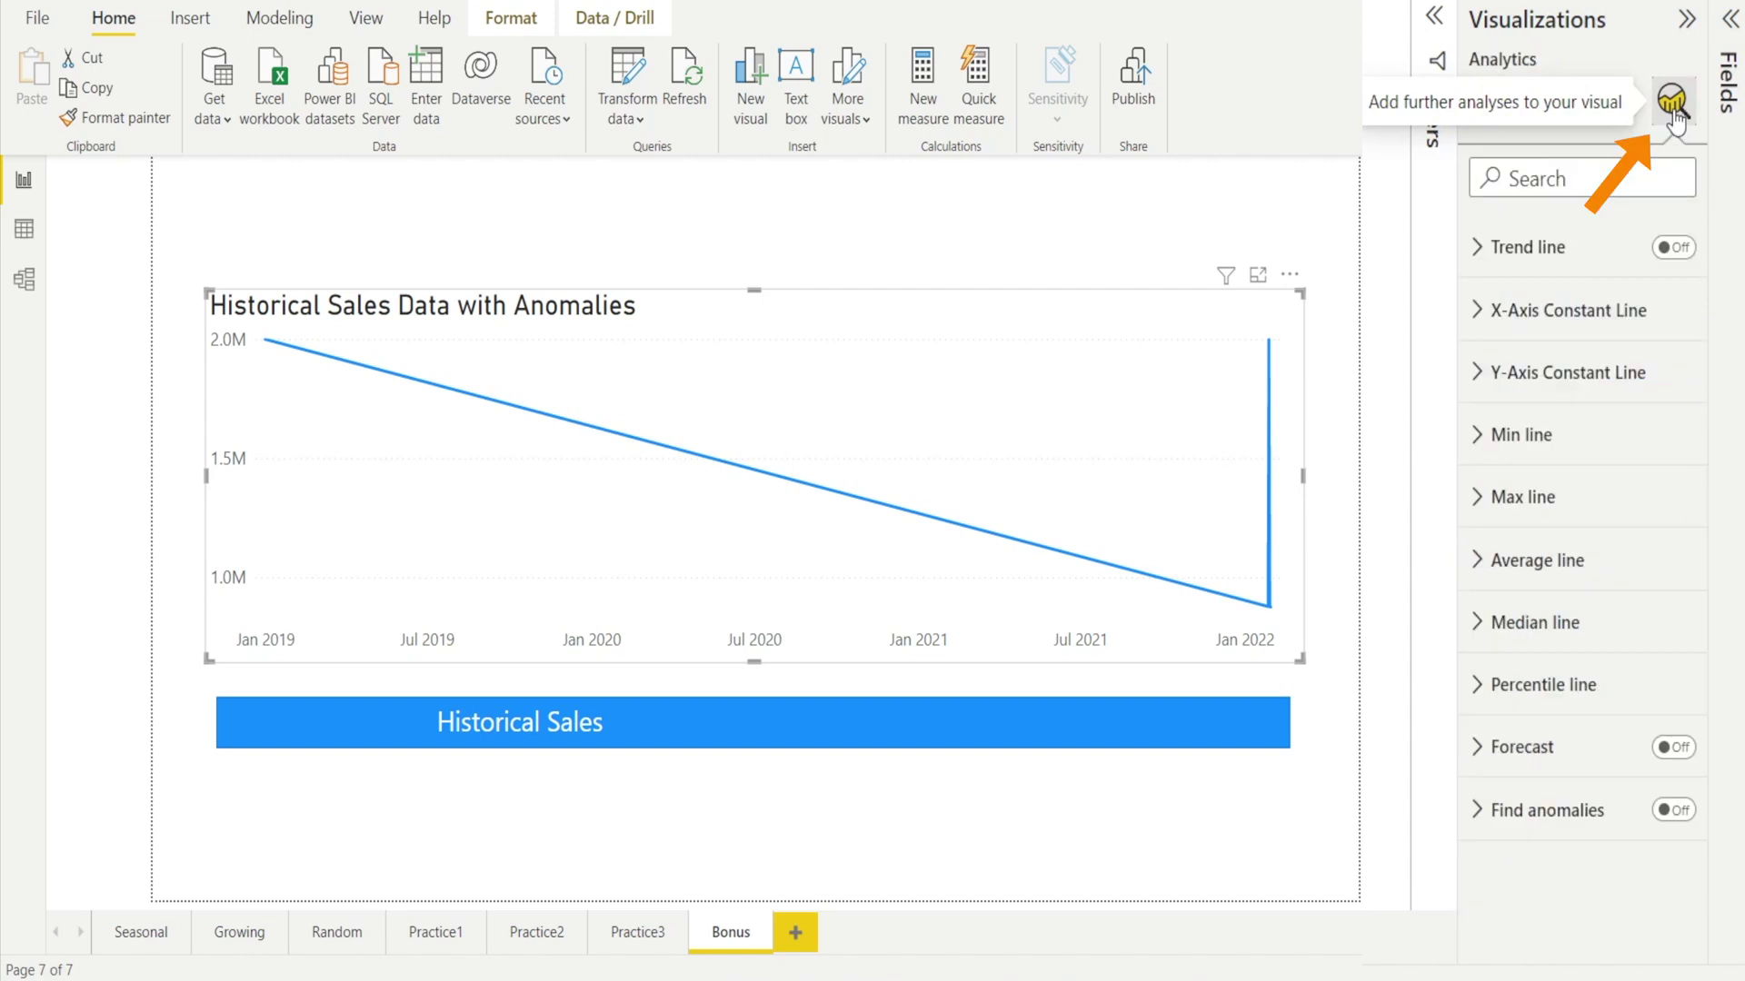
{"action": "left_click", "coordinate": [1675, 747]}
{"action": "left_click", "coordinate": [1479, 747]}
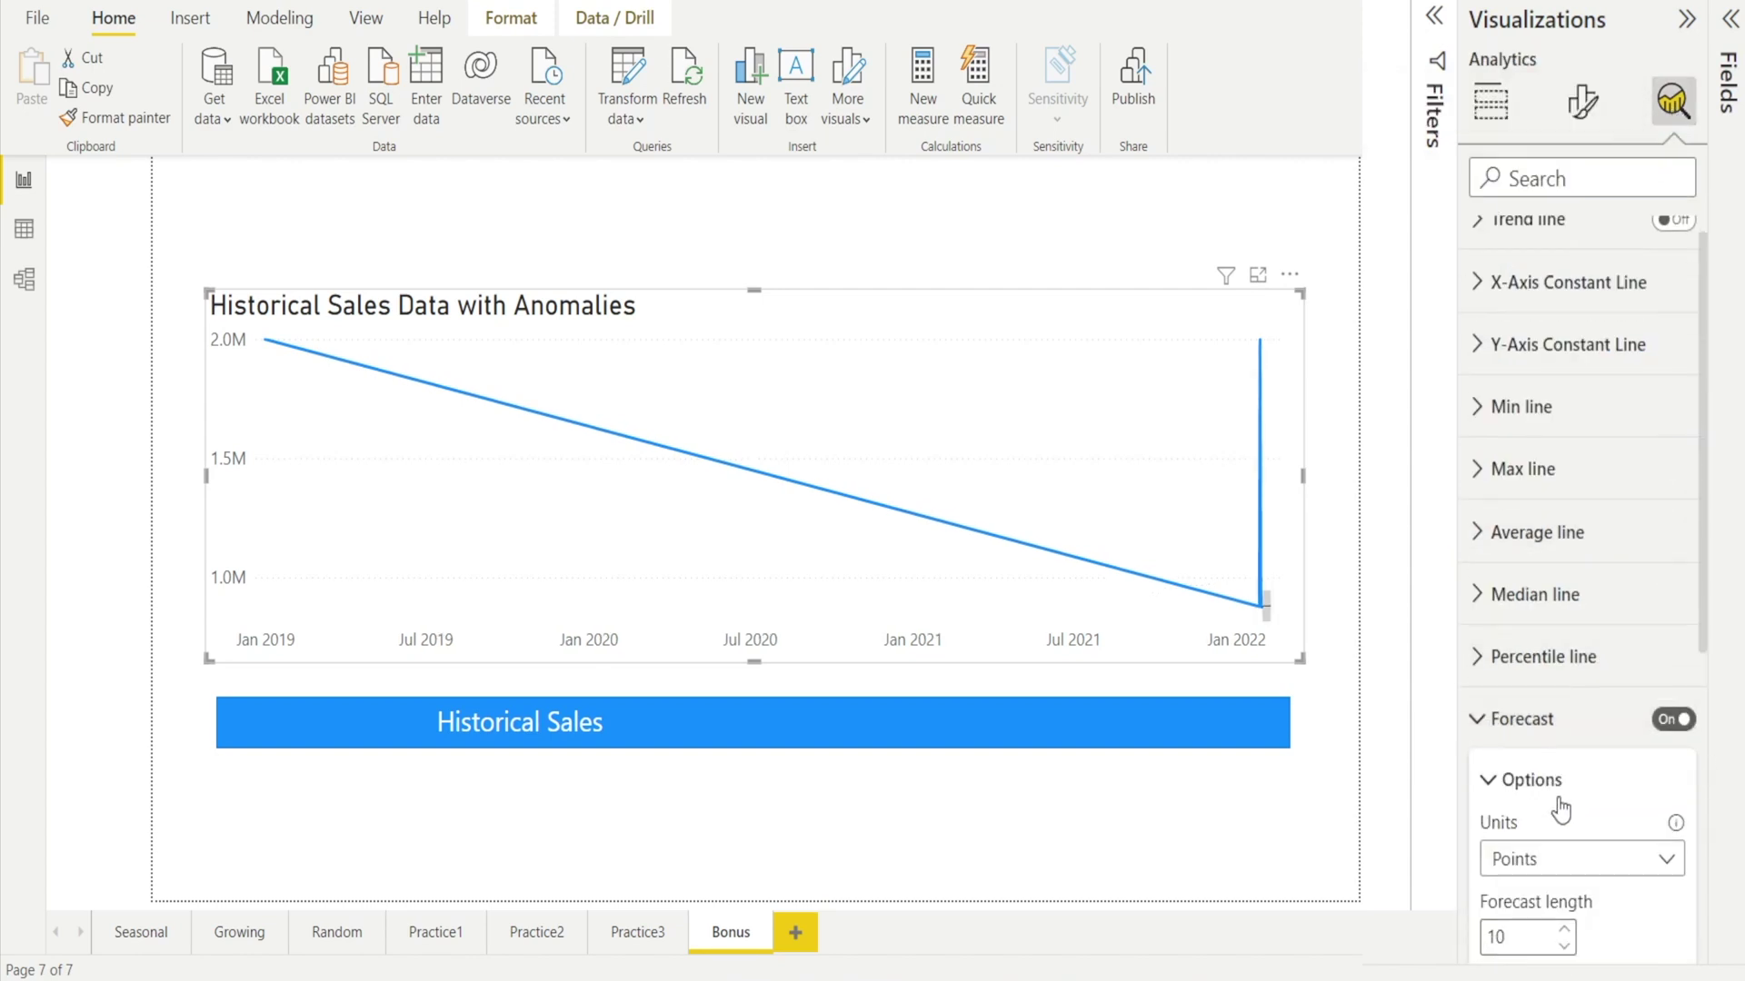
{"action": "scroll", "coordinate": [1560, 808], "scroll_direction": "down", "scroll_amount": 3}
{"action": "double_click", "coordinate": [1497, 740]}
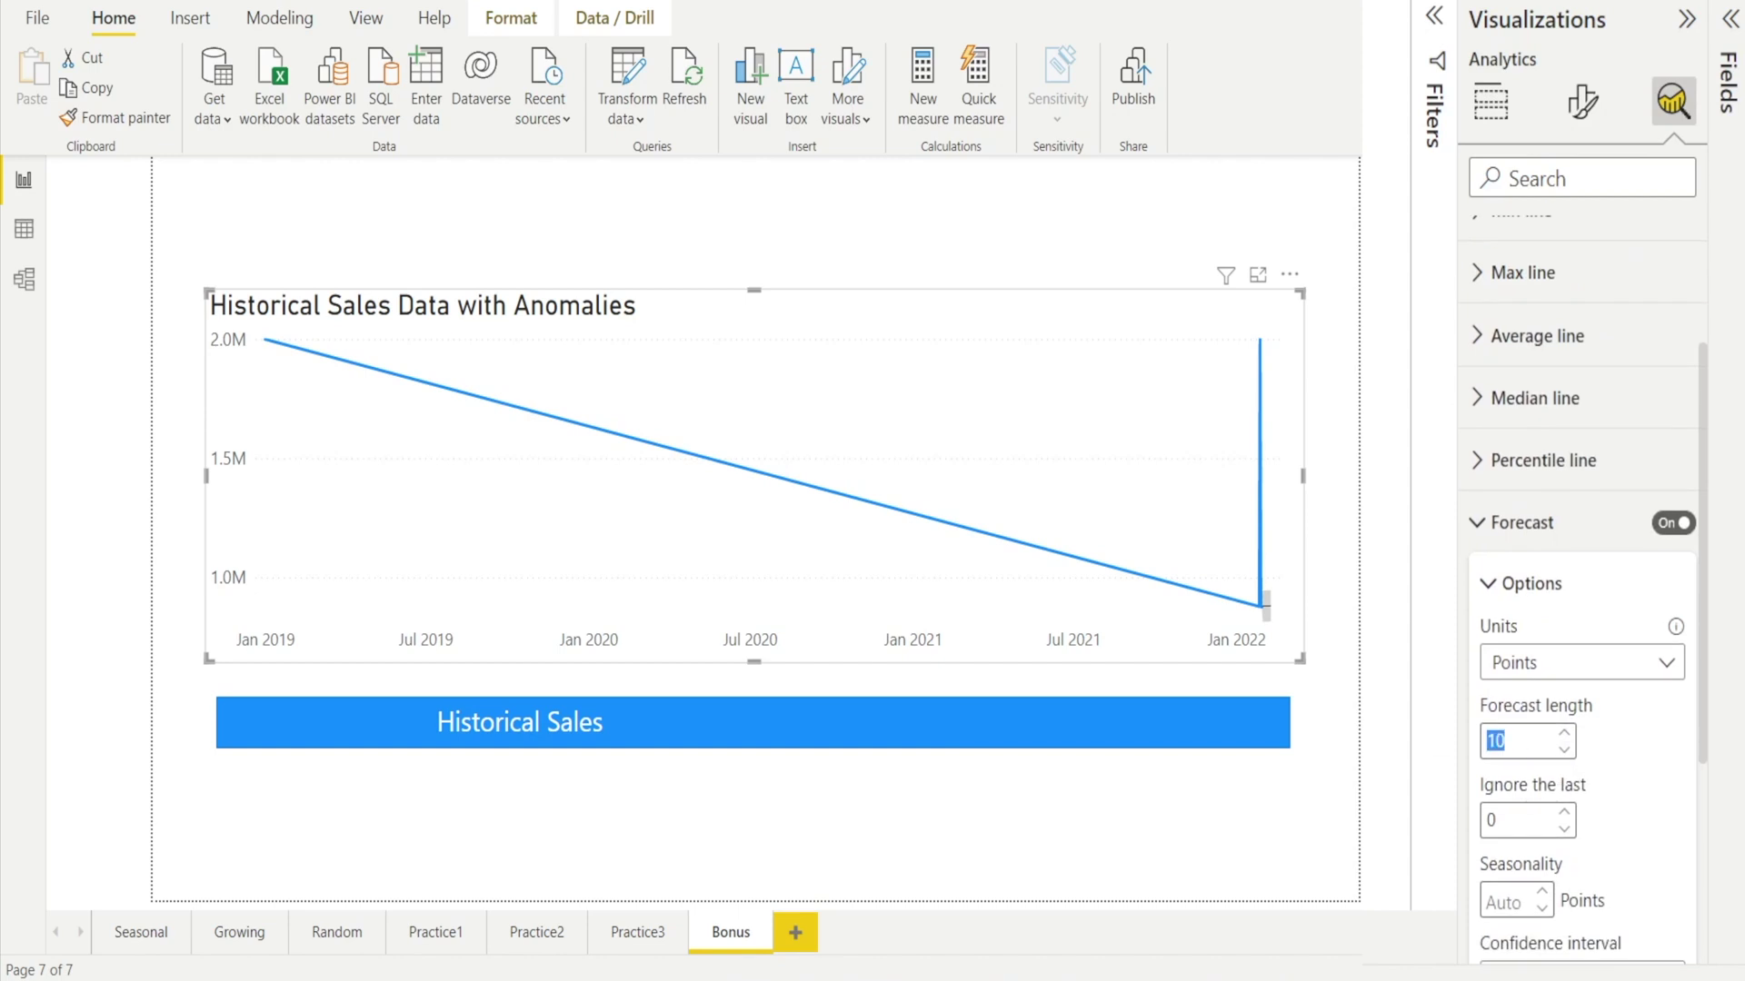
{"action": "type", "text": "365"}
{"action": "scroll", "coordinate": [1577, 788], "scroll_direction": "down", "scroll_amount": 2}
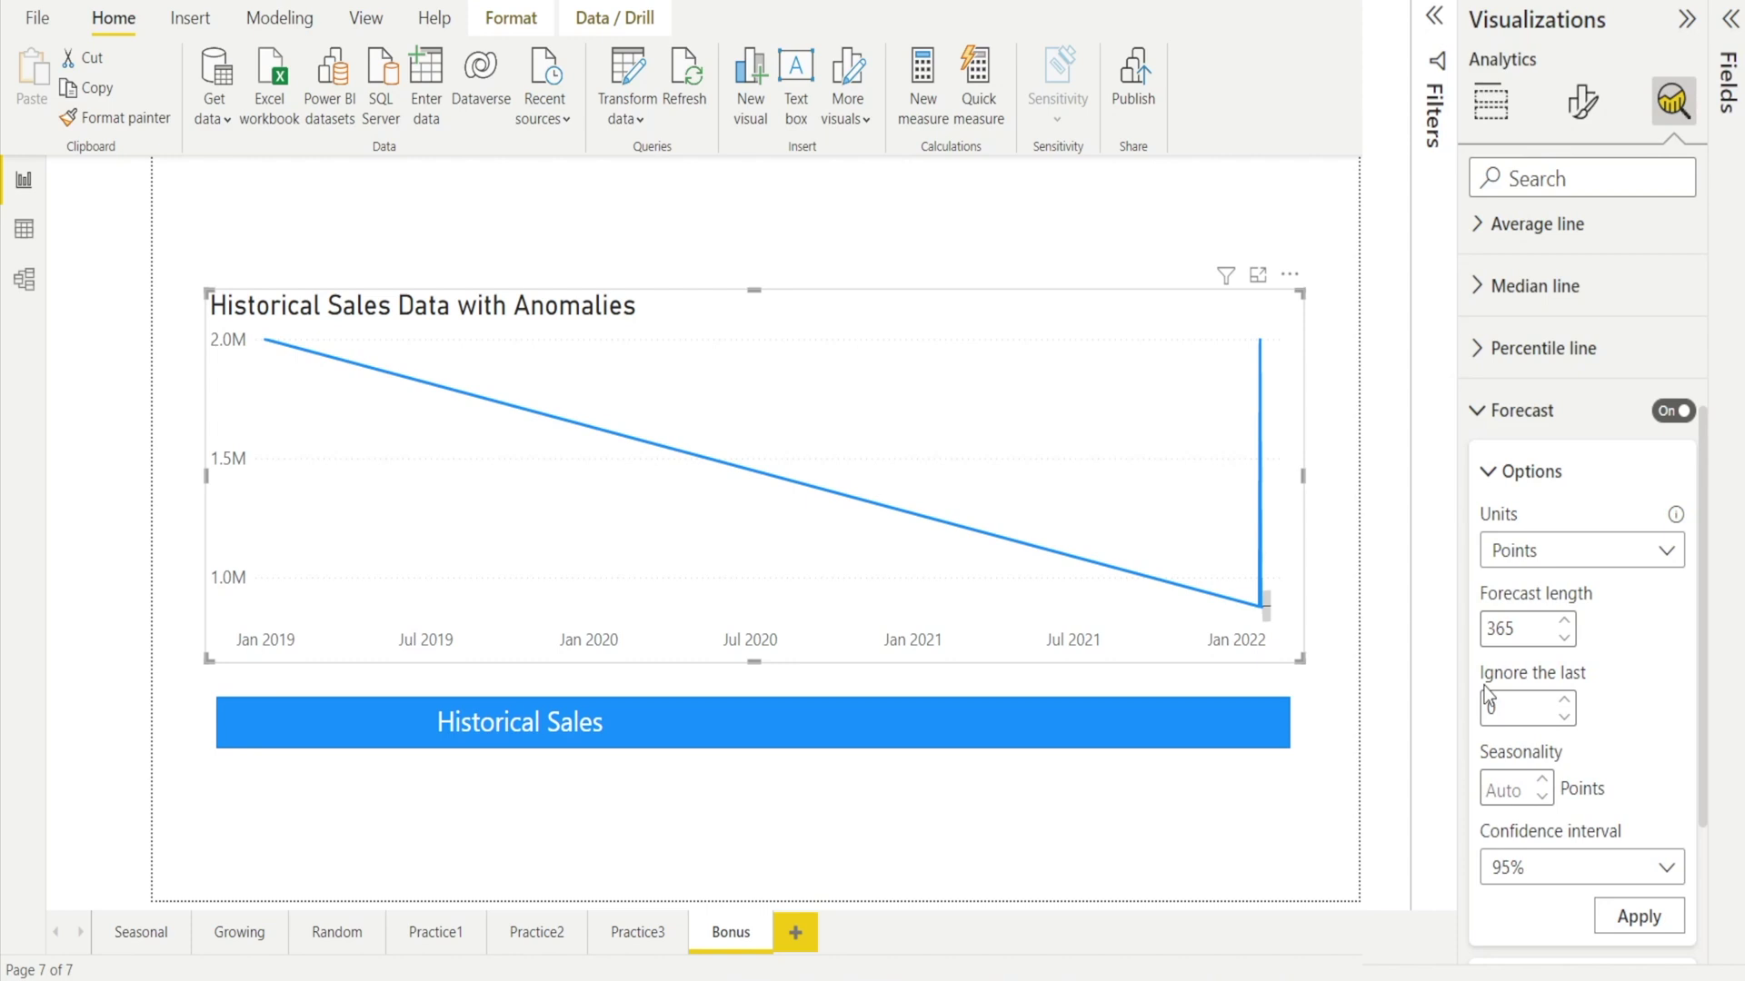
- Ignore the last 5 points and apply the forecast, extending it into 2023
{"action": "left_click", "coordinate": [1516, 708]}
{"action": "left_click", "coordinate": [1640, 917]}
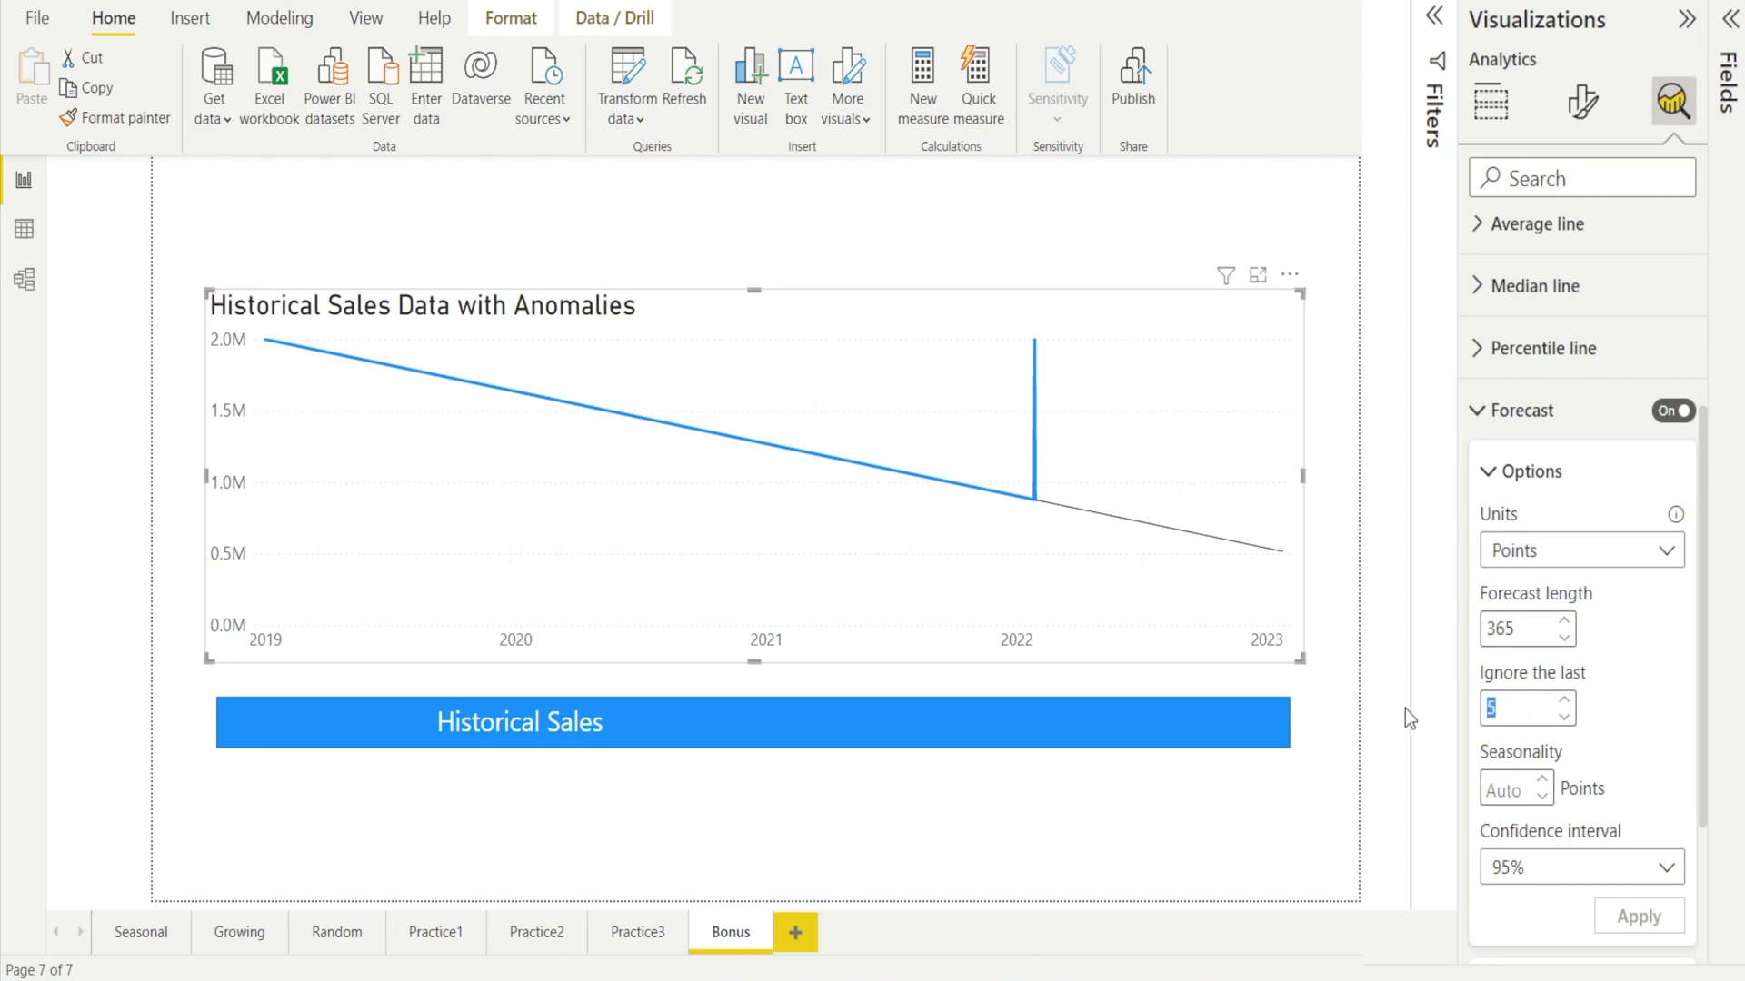
{"action": "key", "text": "BackSpace"}
{"action": "left_click", "coordinate": [1617, 916]}
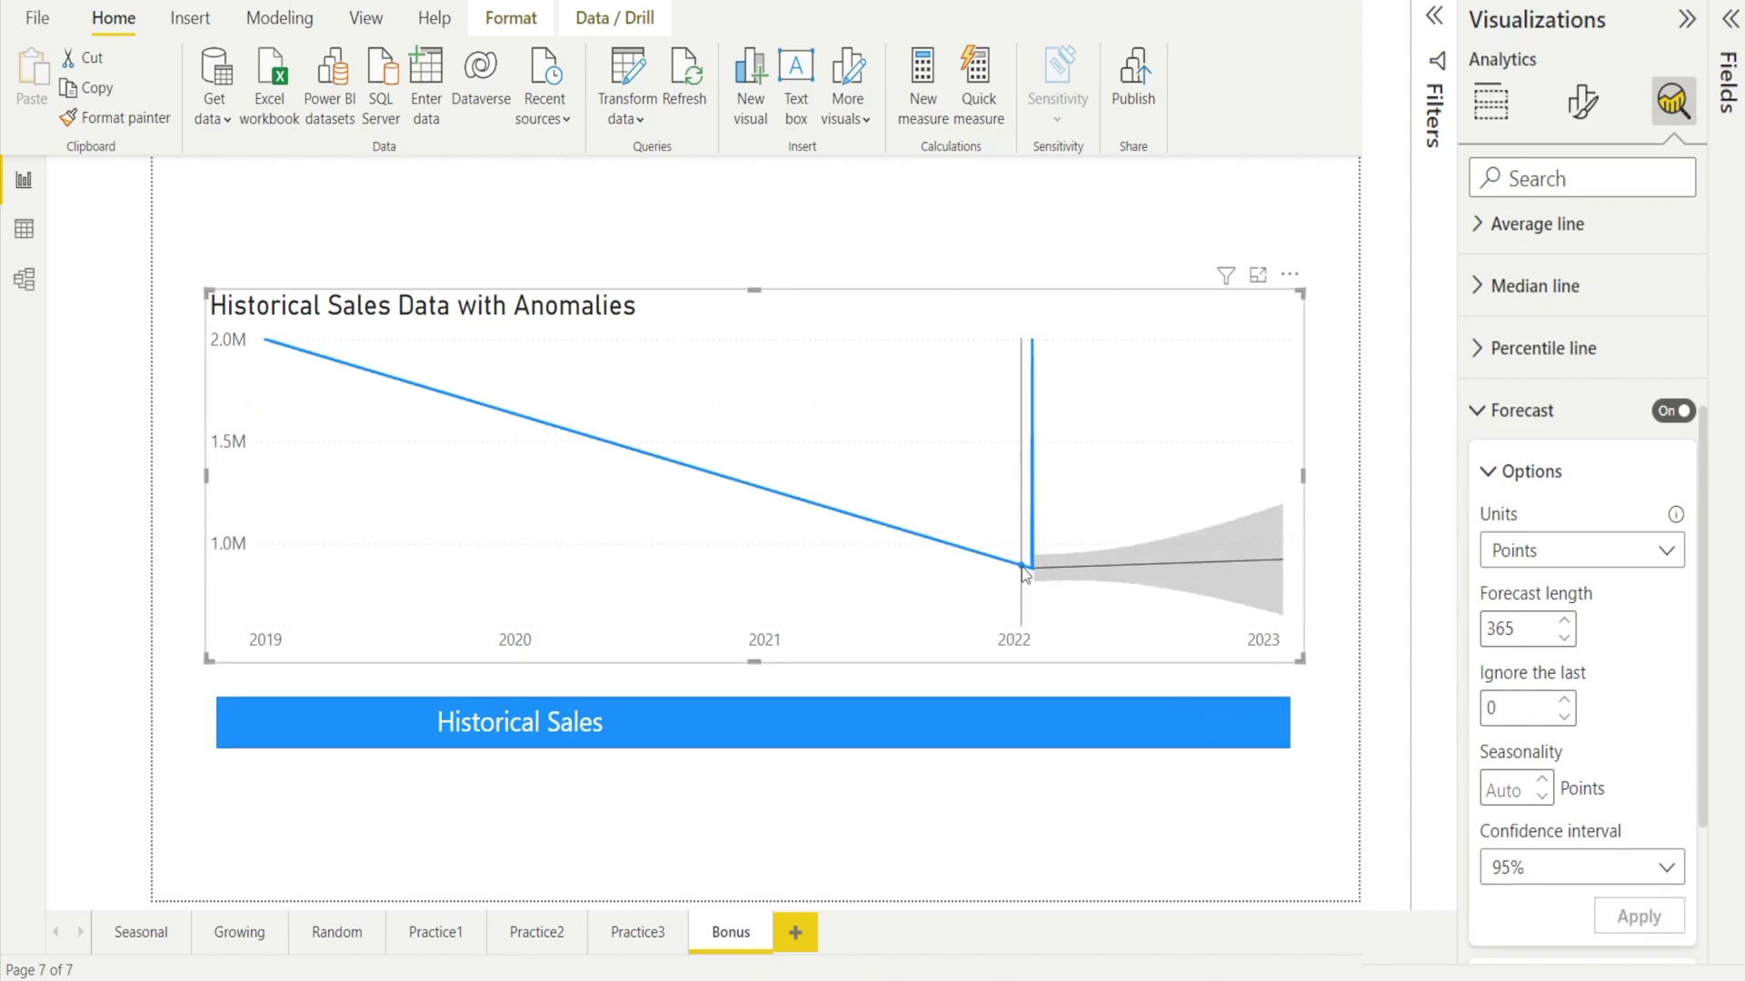
{"action": "double_click", "coordinate": [1536, 705]}
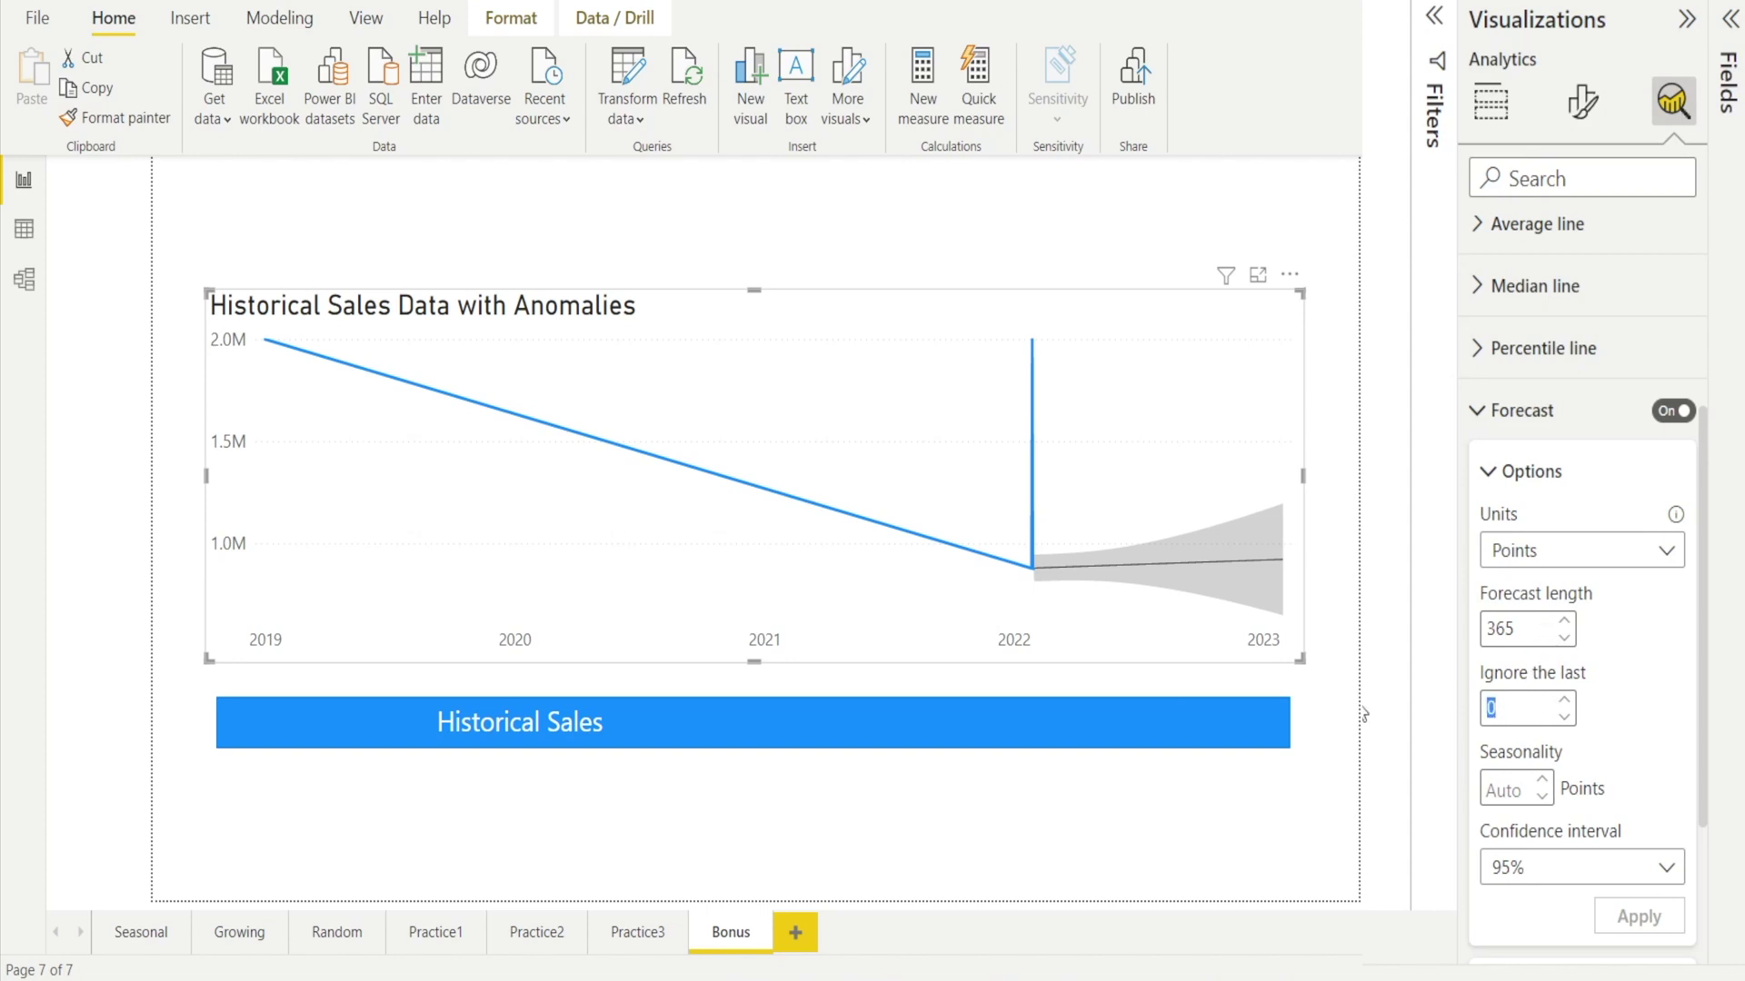
{"action": "type", "text": "5"}
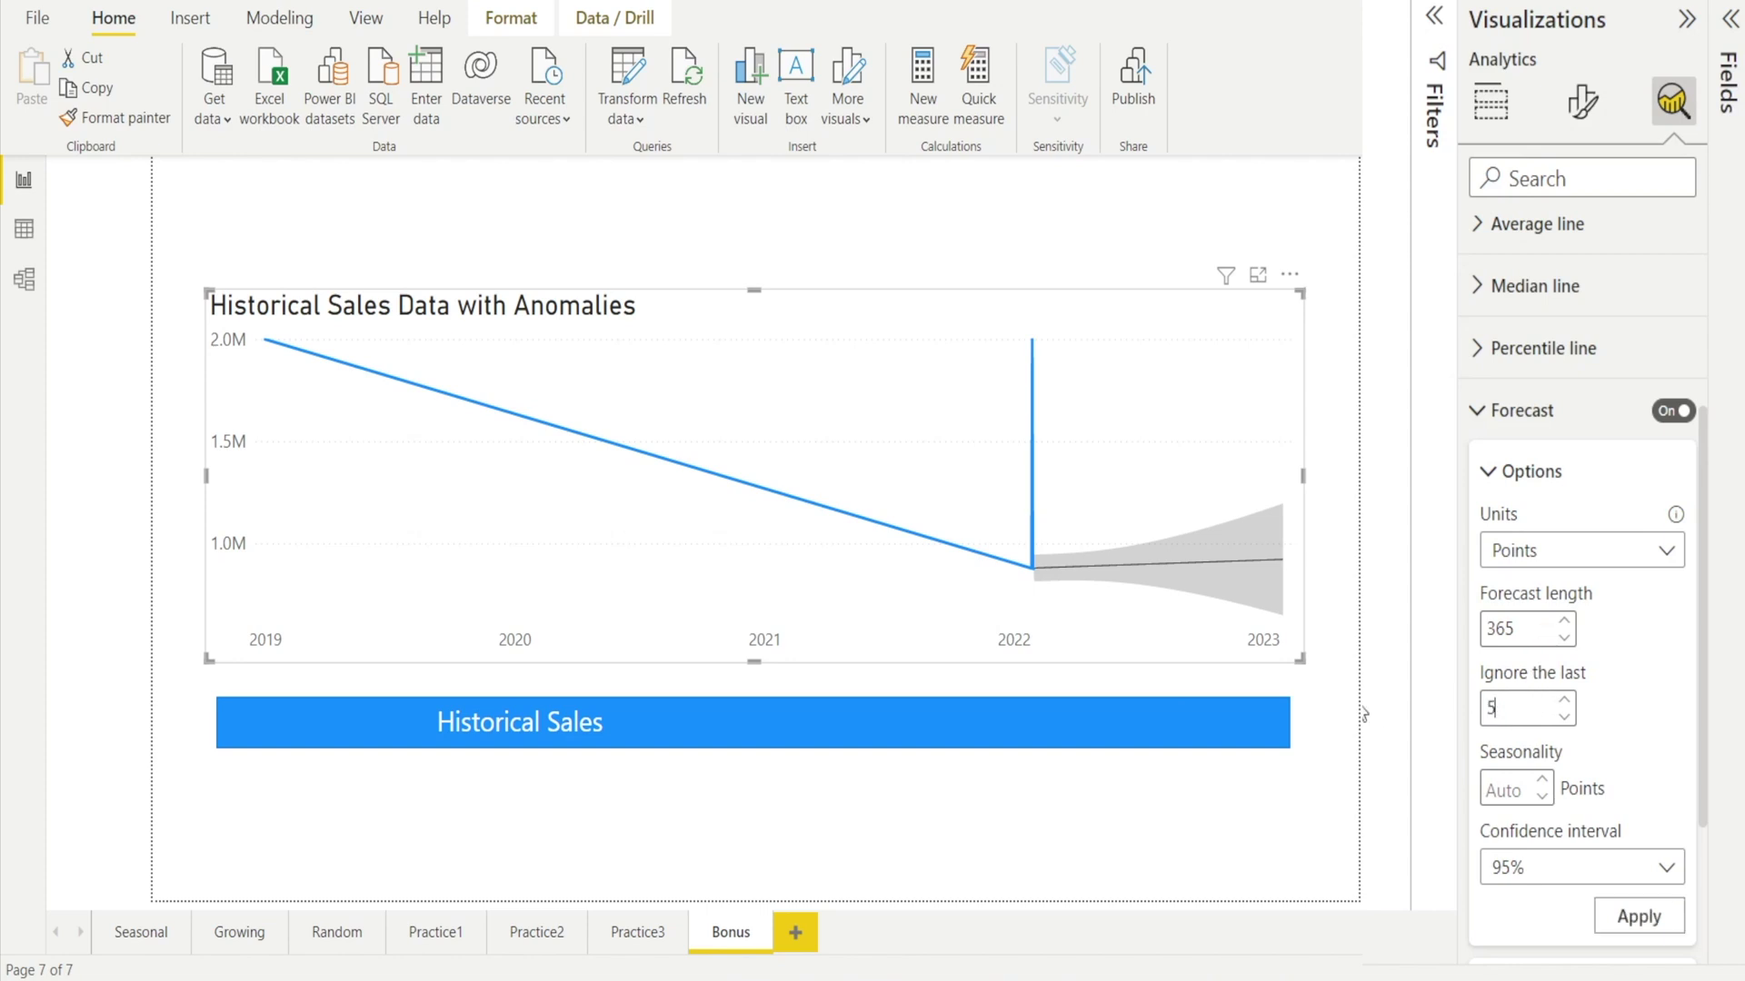
{"action": "left_click", "coordinate": [1619, 919]}
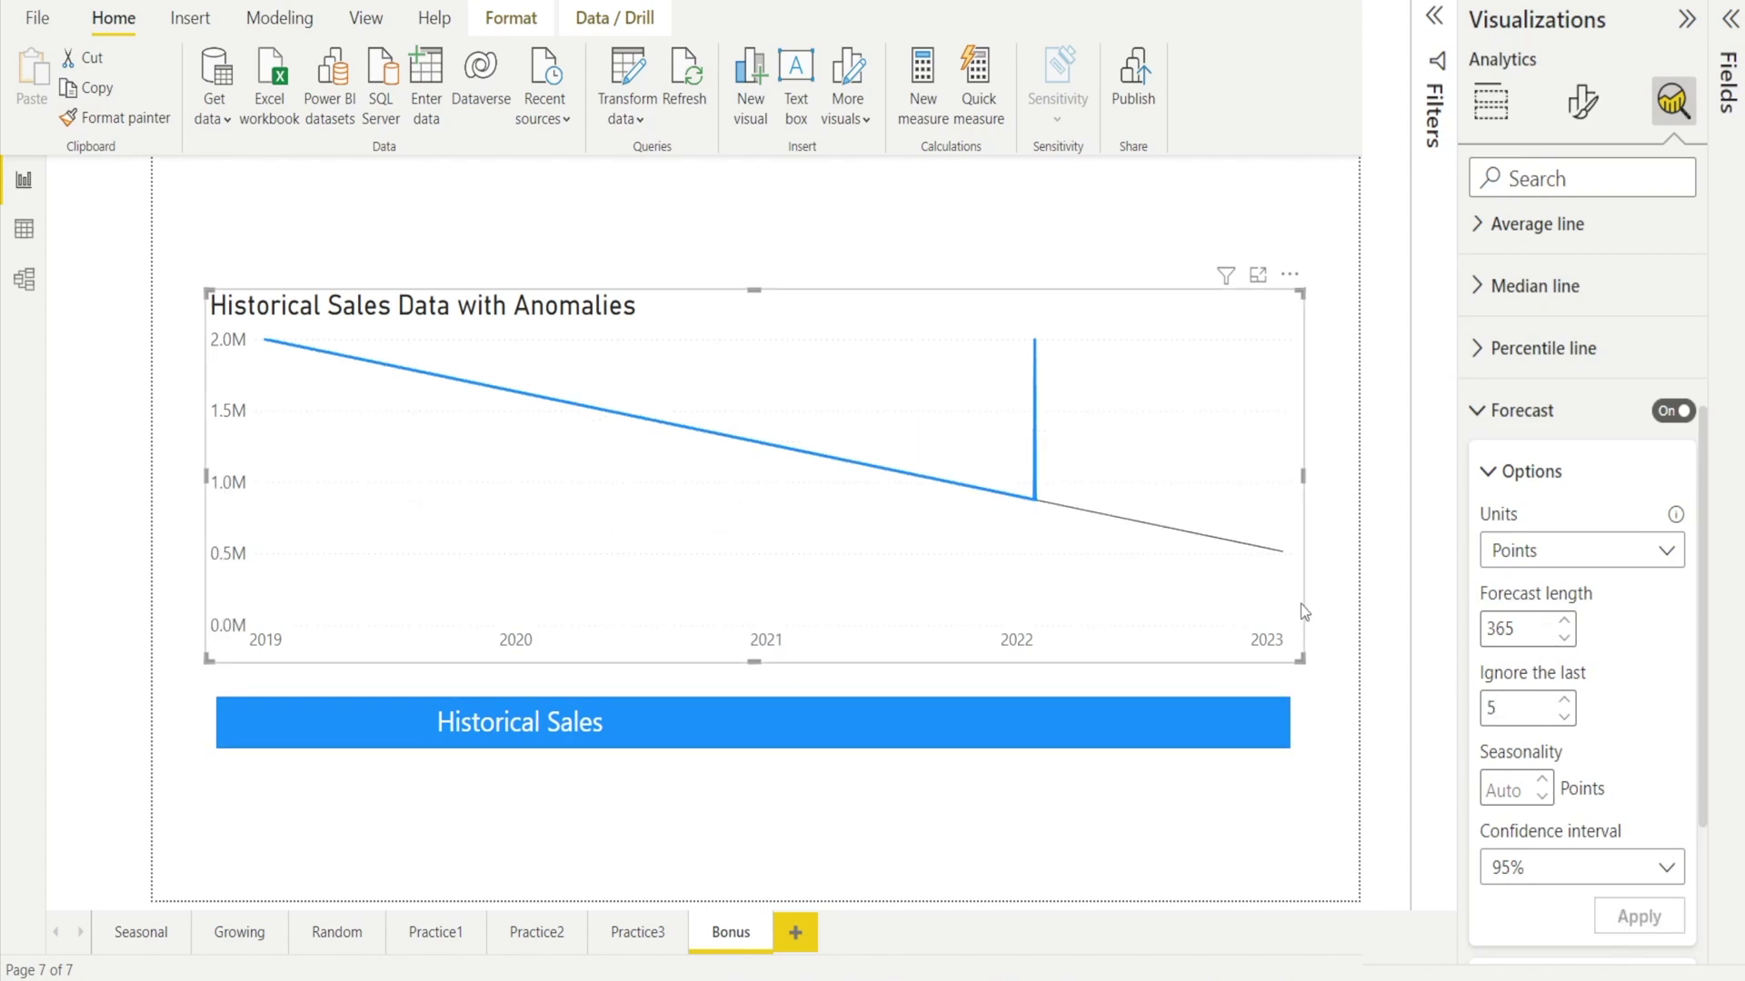